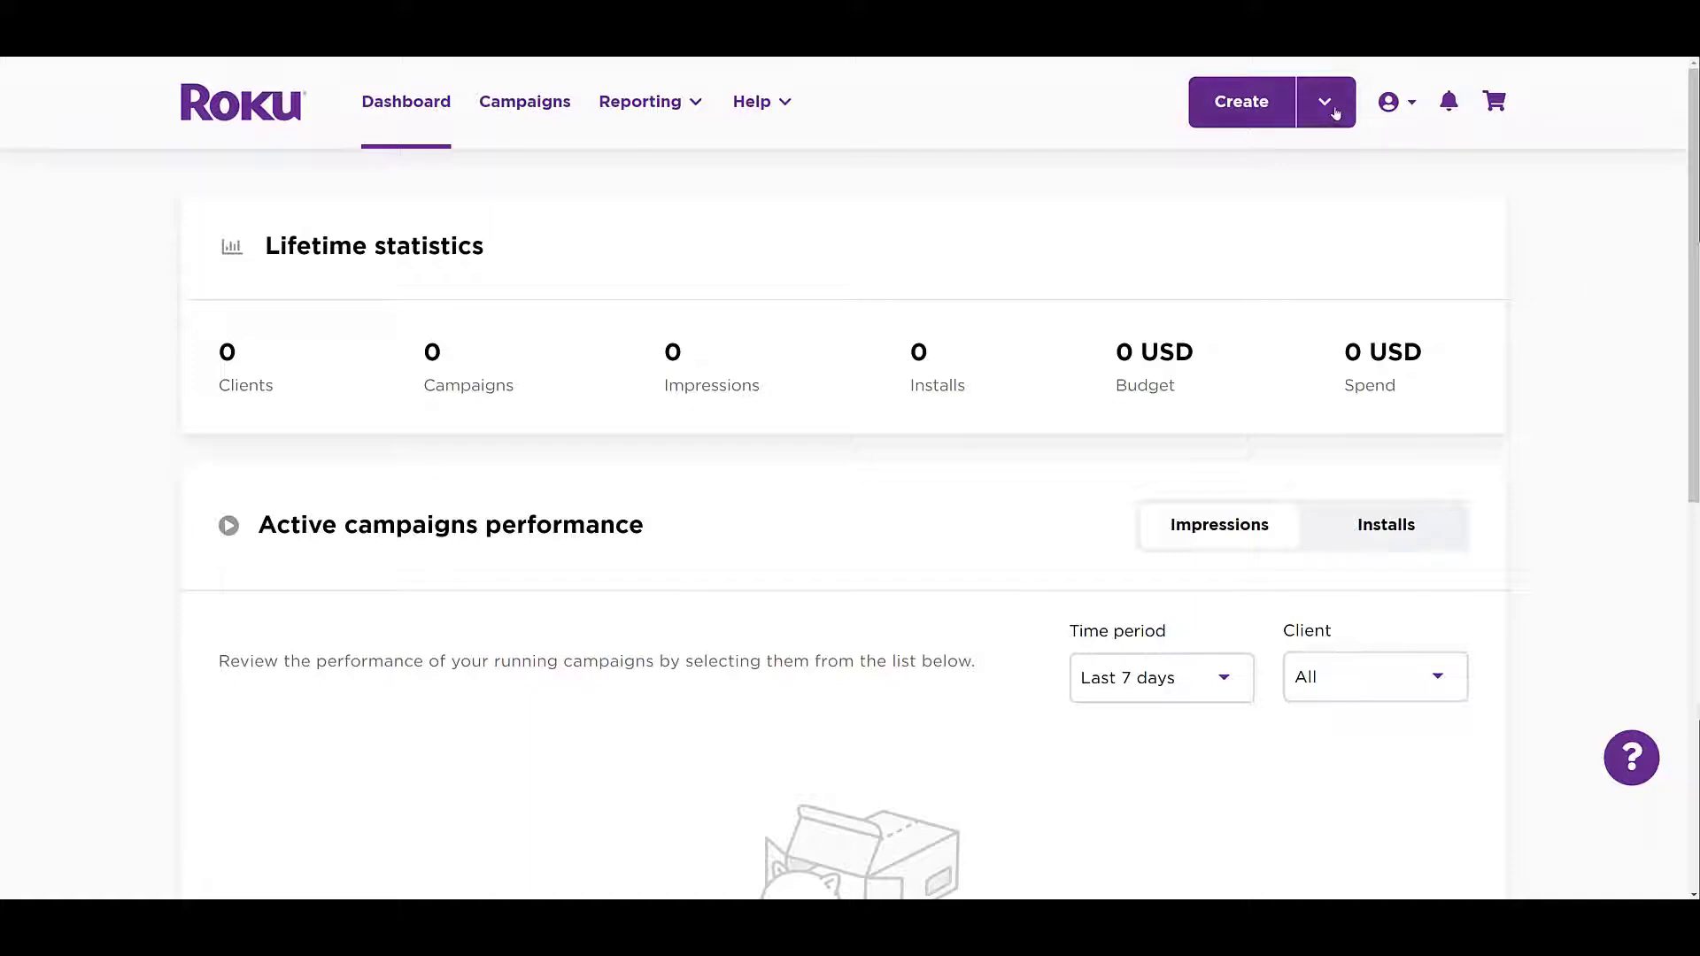
# - Start a new client with the contact's full name, company Paid Media Pros, and country United States
pyautogui.click(1328, 104)
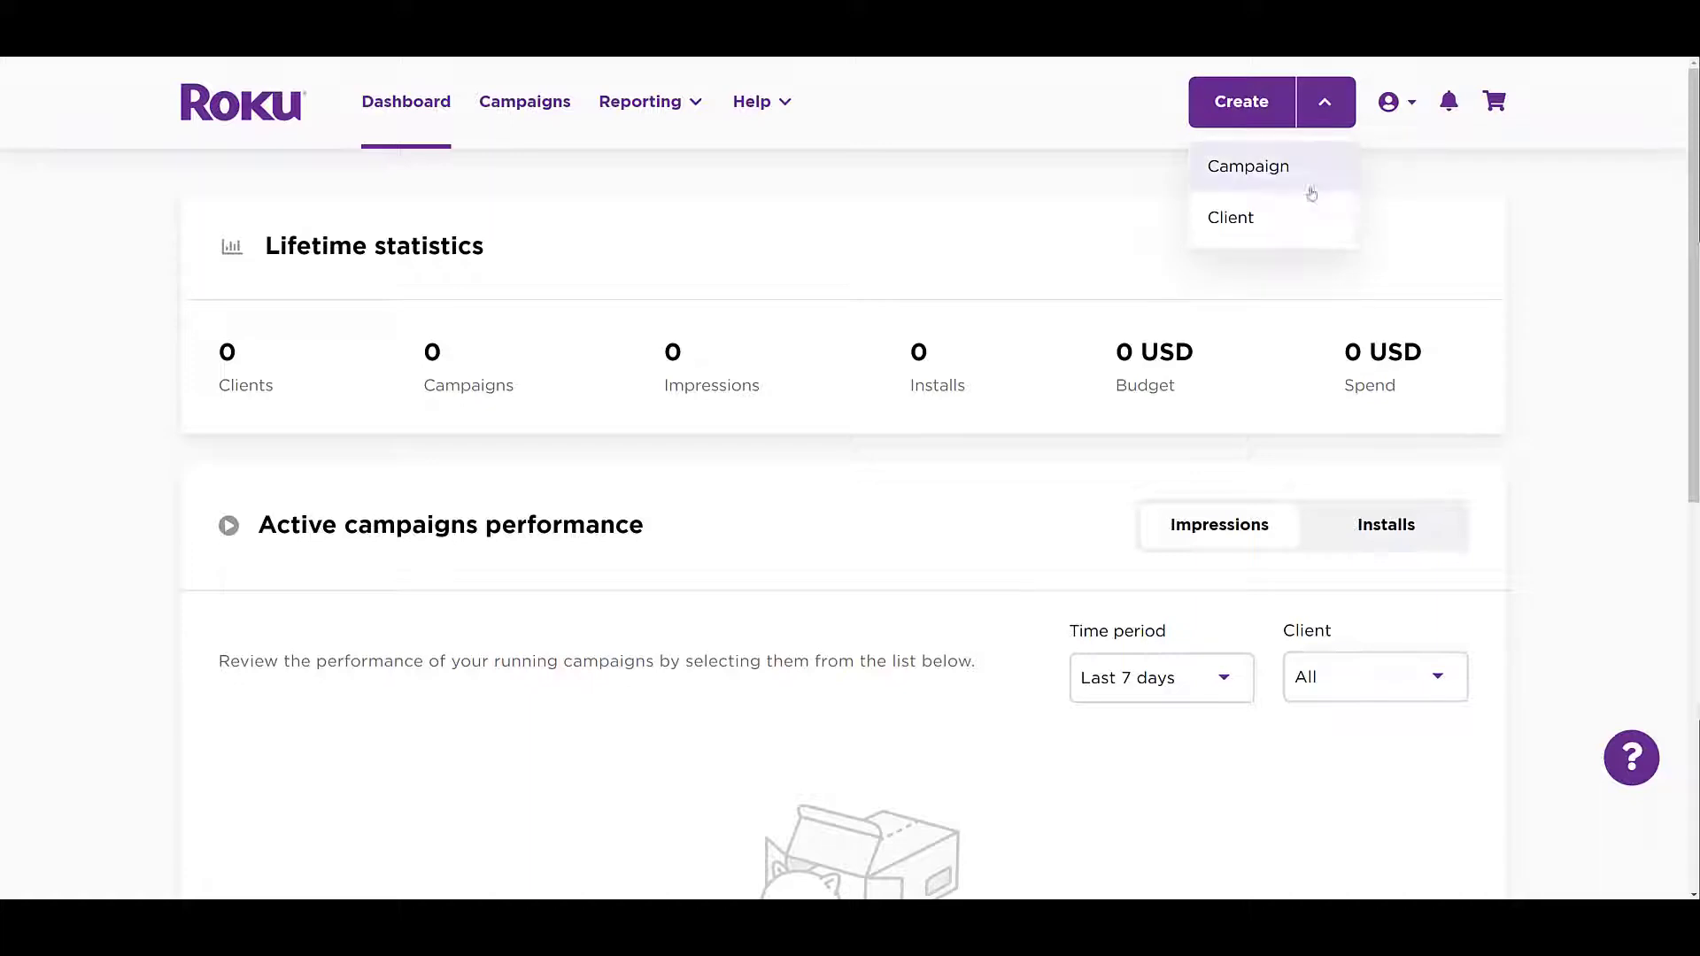
pyautogui.click(1297, 216)
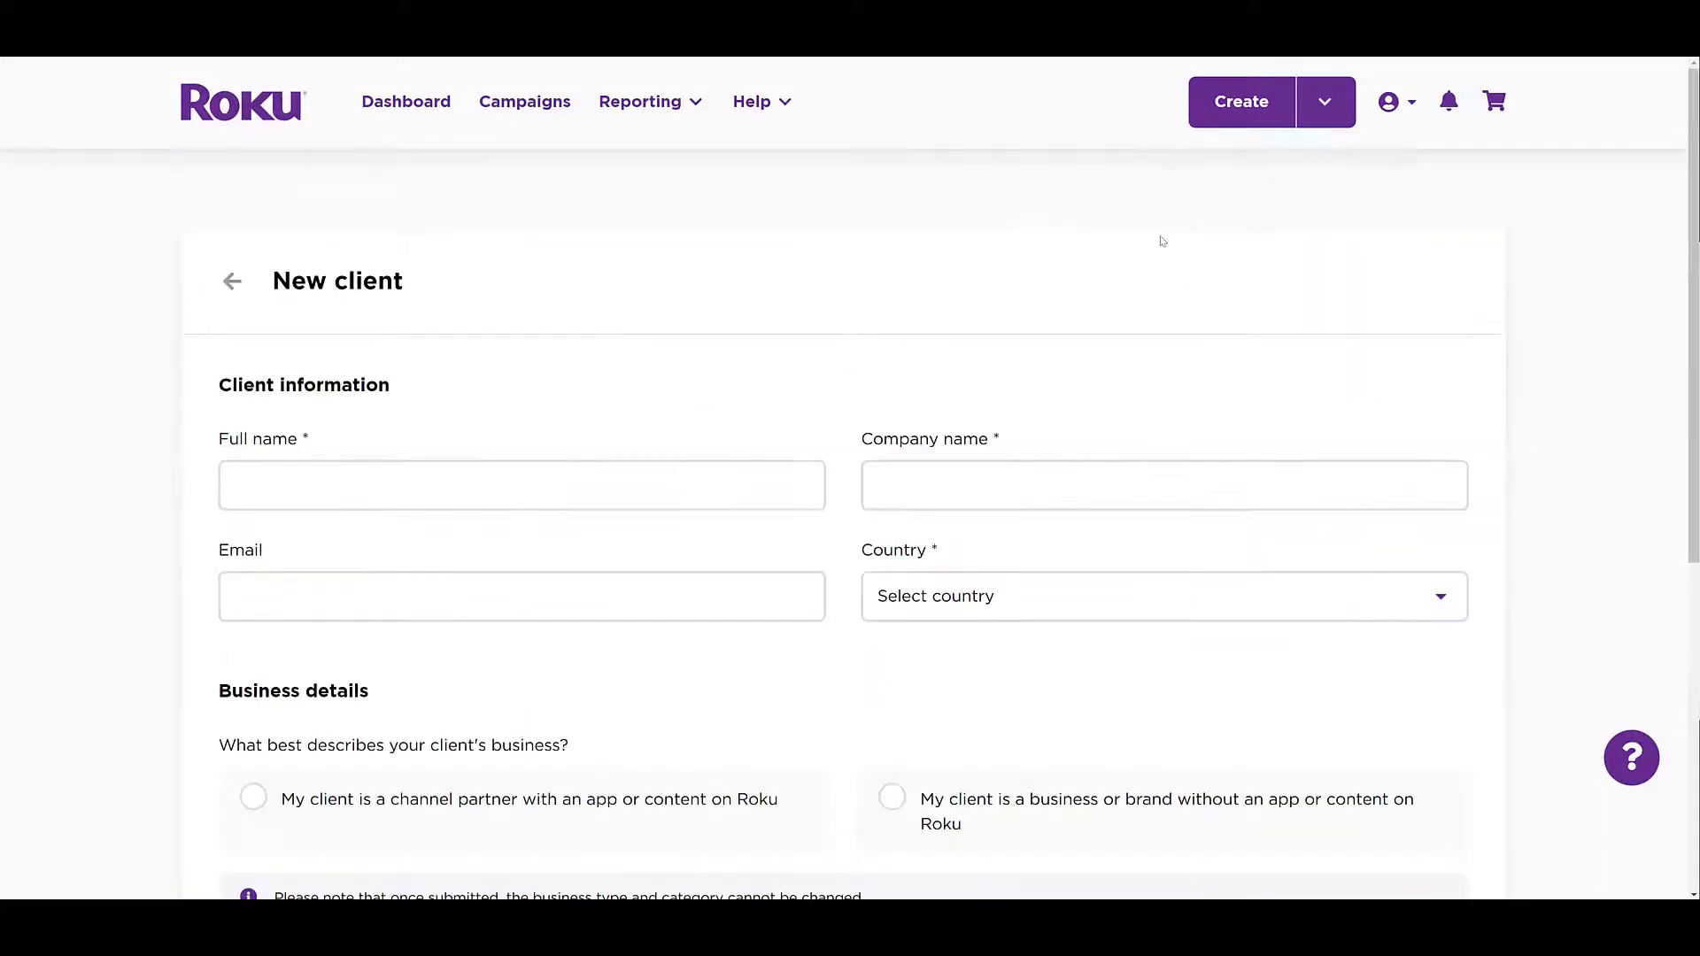
pyautogui.click(656, 485)
pyautogui.write('Joe Martinez')
pyautogui.click(906, 486)
pyautogui.write('Paid Media Pros')
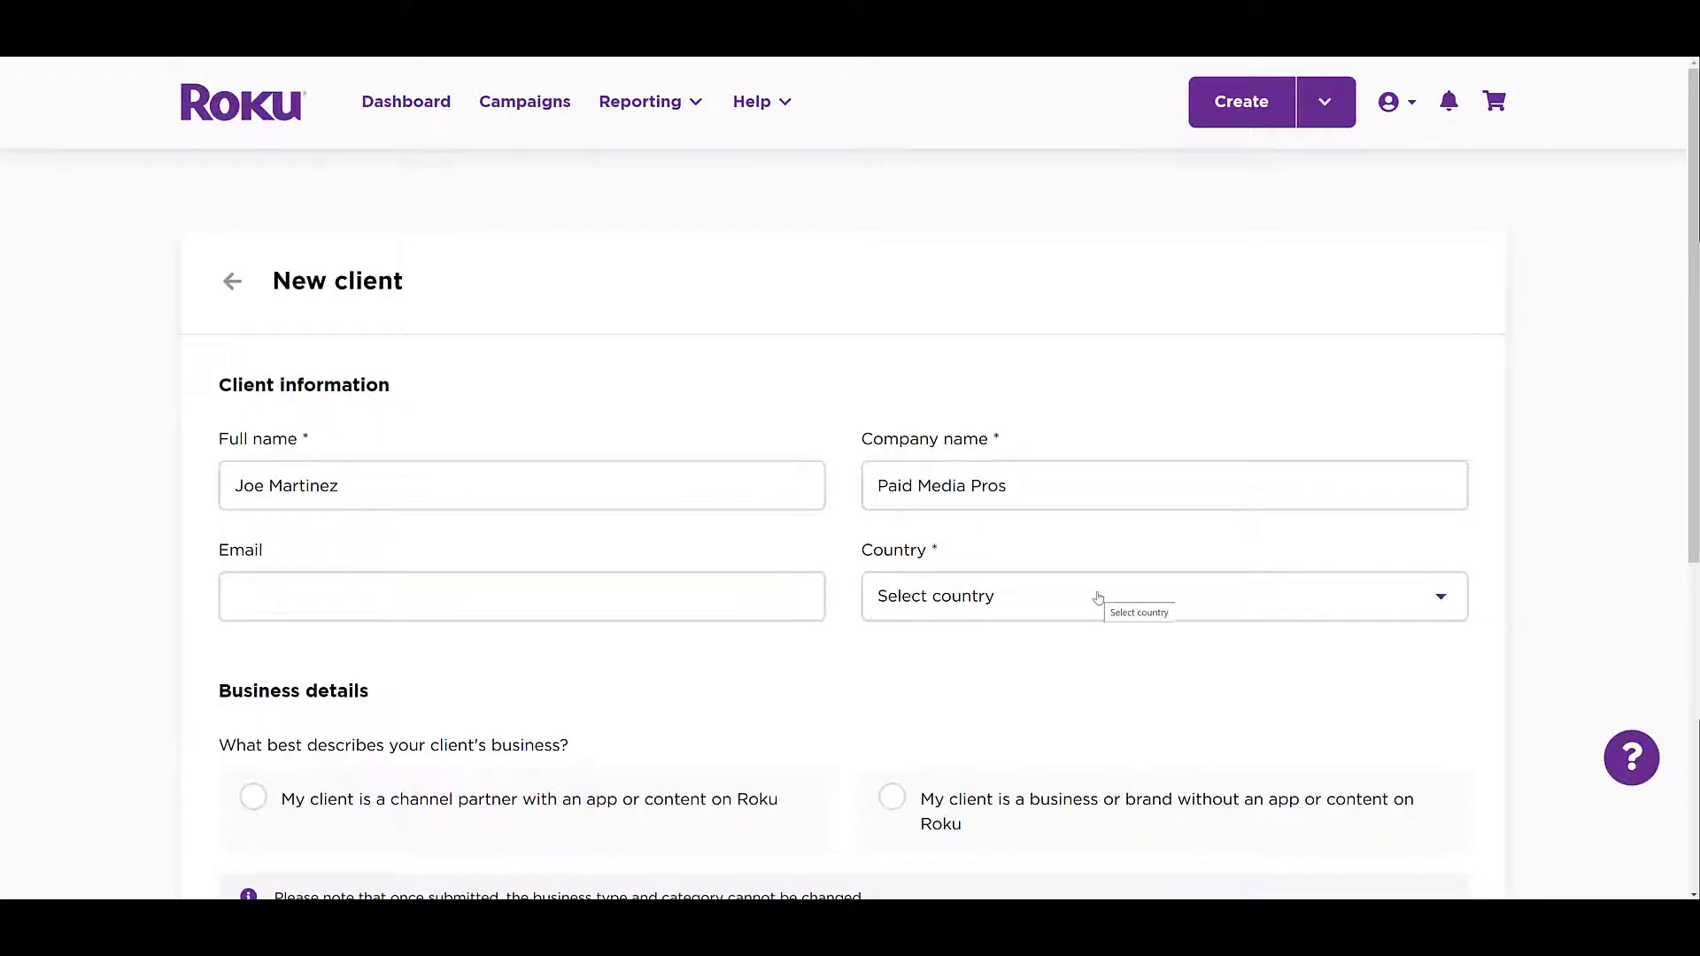
pyautogui.click(1098, 597)
pyautogui.write('united')
pyautogui.click(1058, 507)
# - Mark the client as a brand without a Roku app, paste the website, set category Other, and save
pyautogui.scroll(-2, 1084, 609)
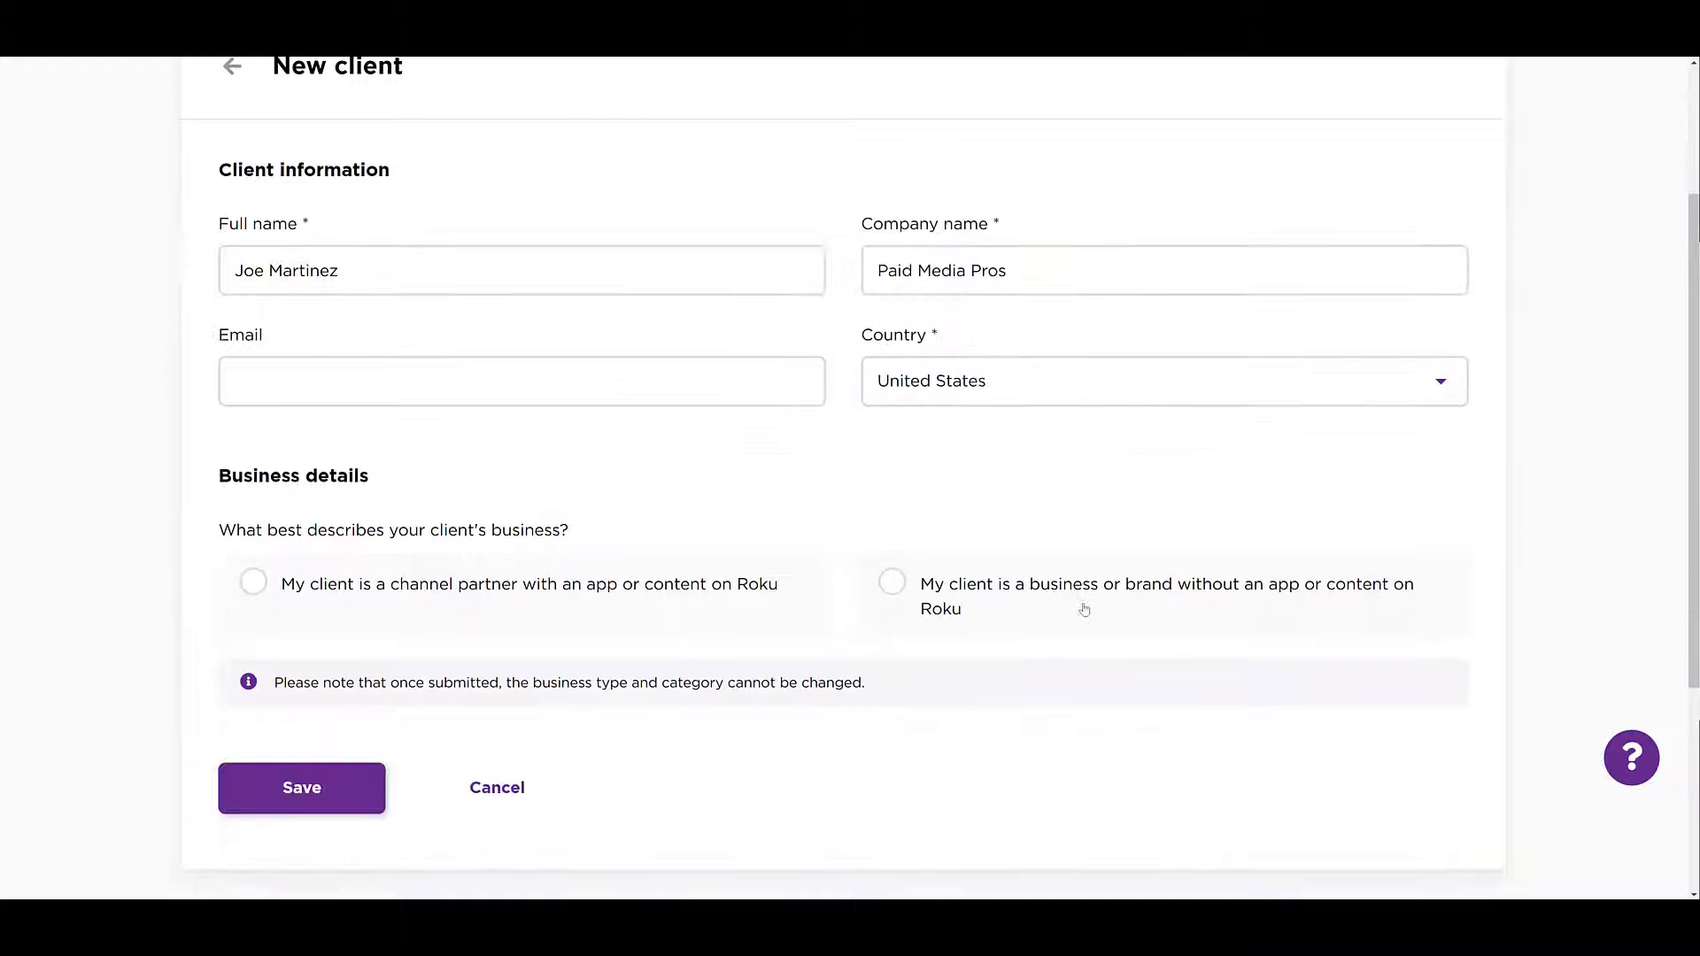
pyautogui.scroll(-2, 1084, 609)
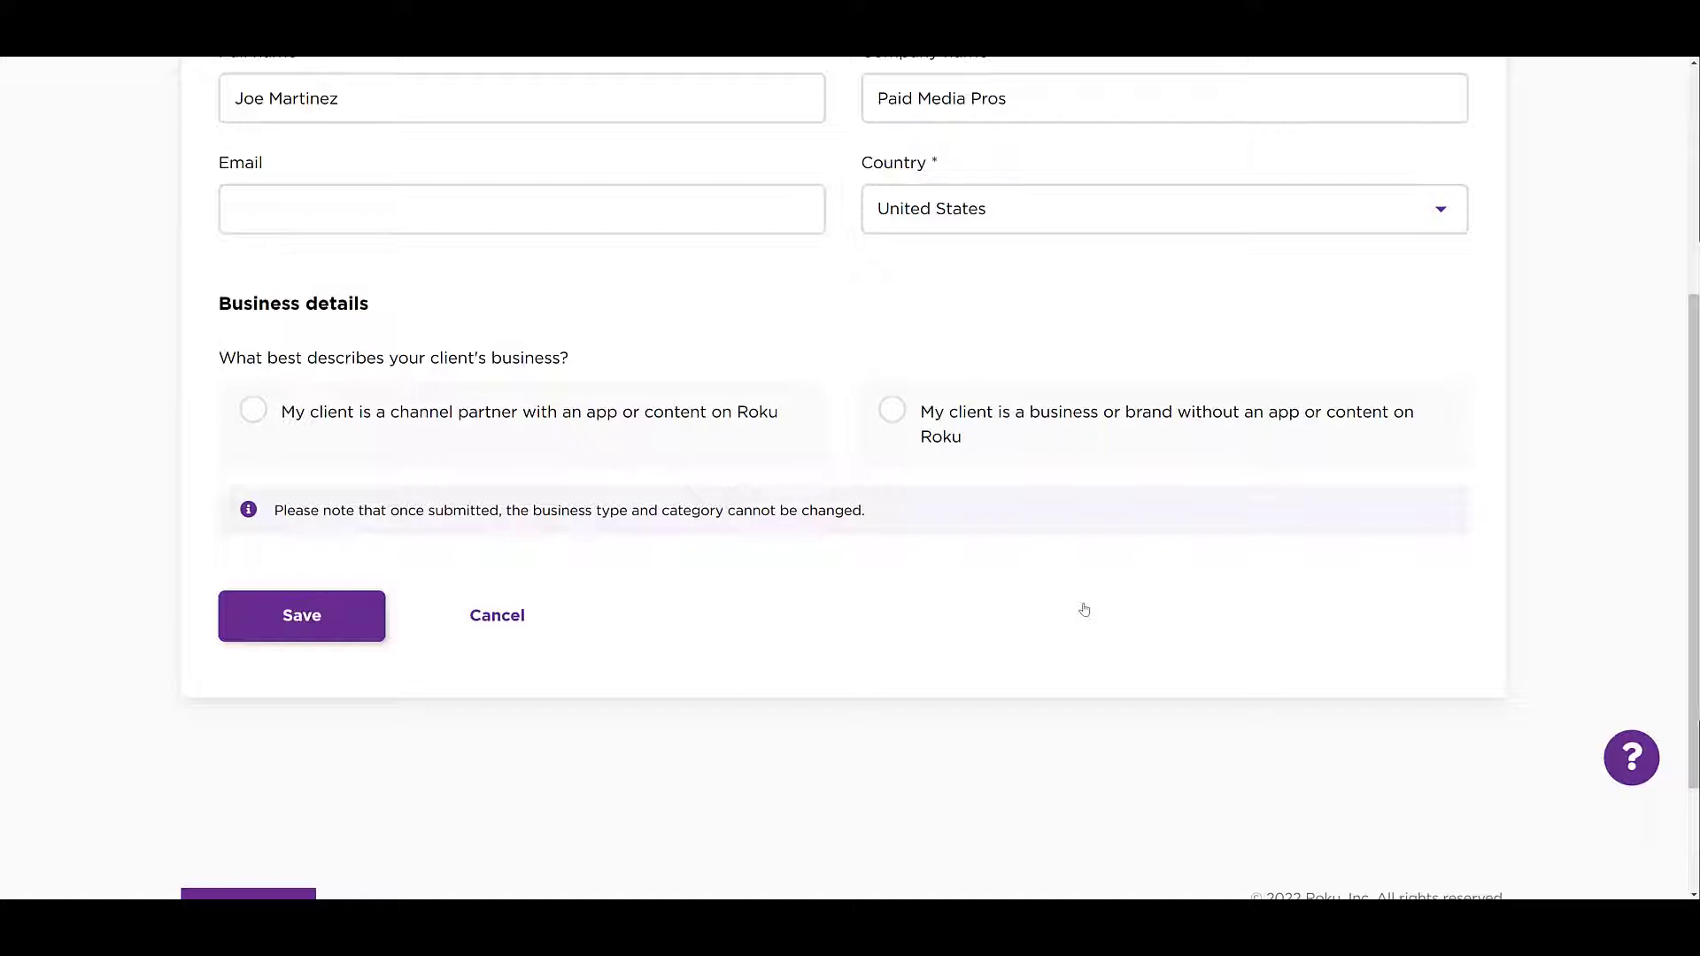
pyautogui.click(893, 413)
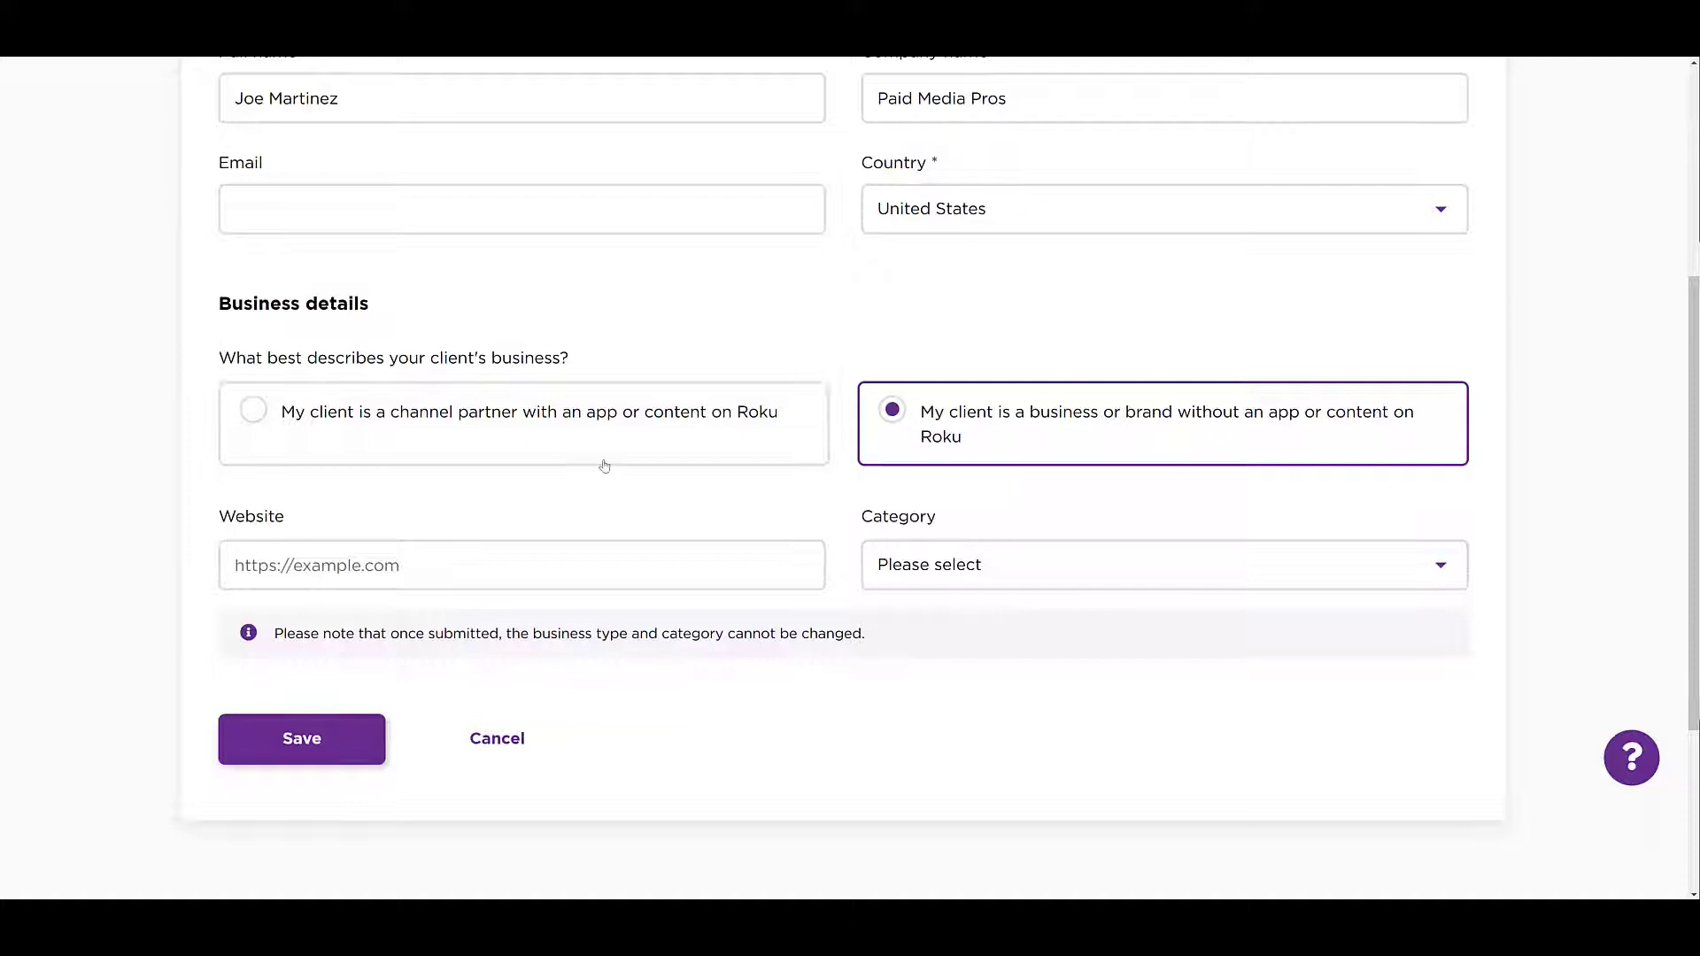
pyautogui.click(380, 564)
pyautogui.write('https://www.paidmediapros.com')
pyautogui.click(1087, 564)
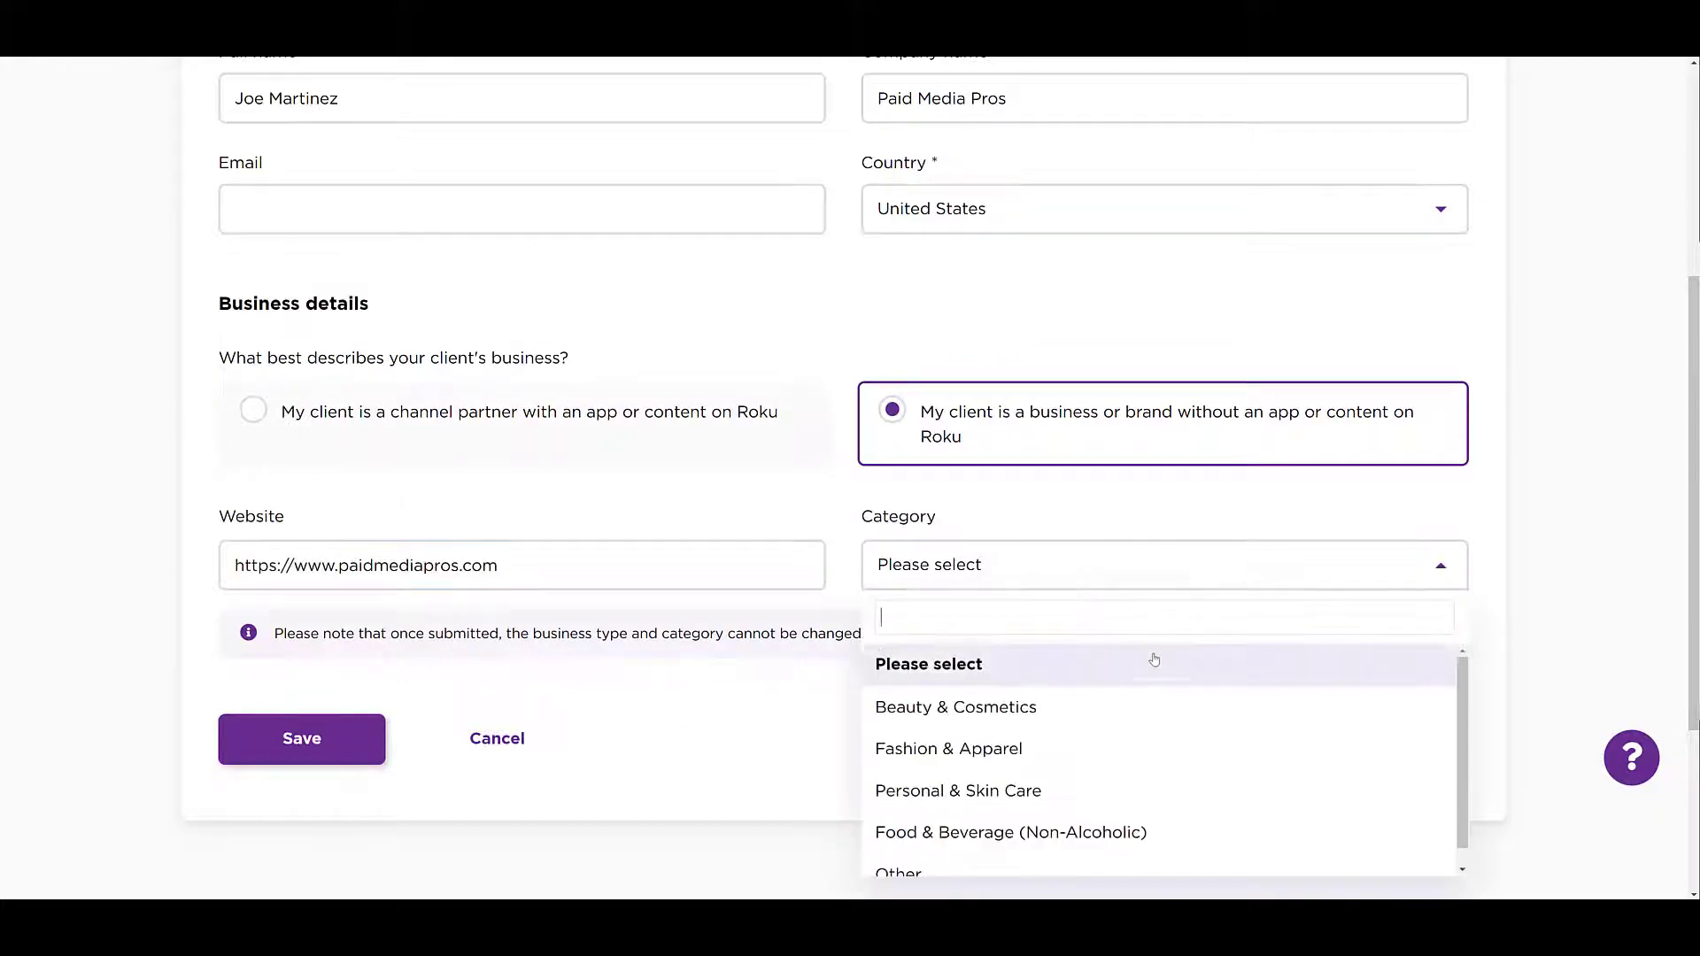
pyautogui.scroll(-1, 1169, 779)
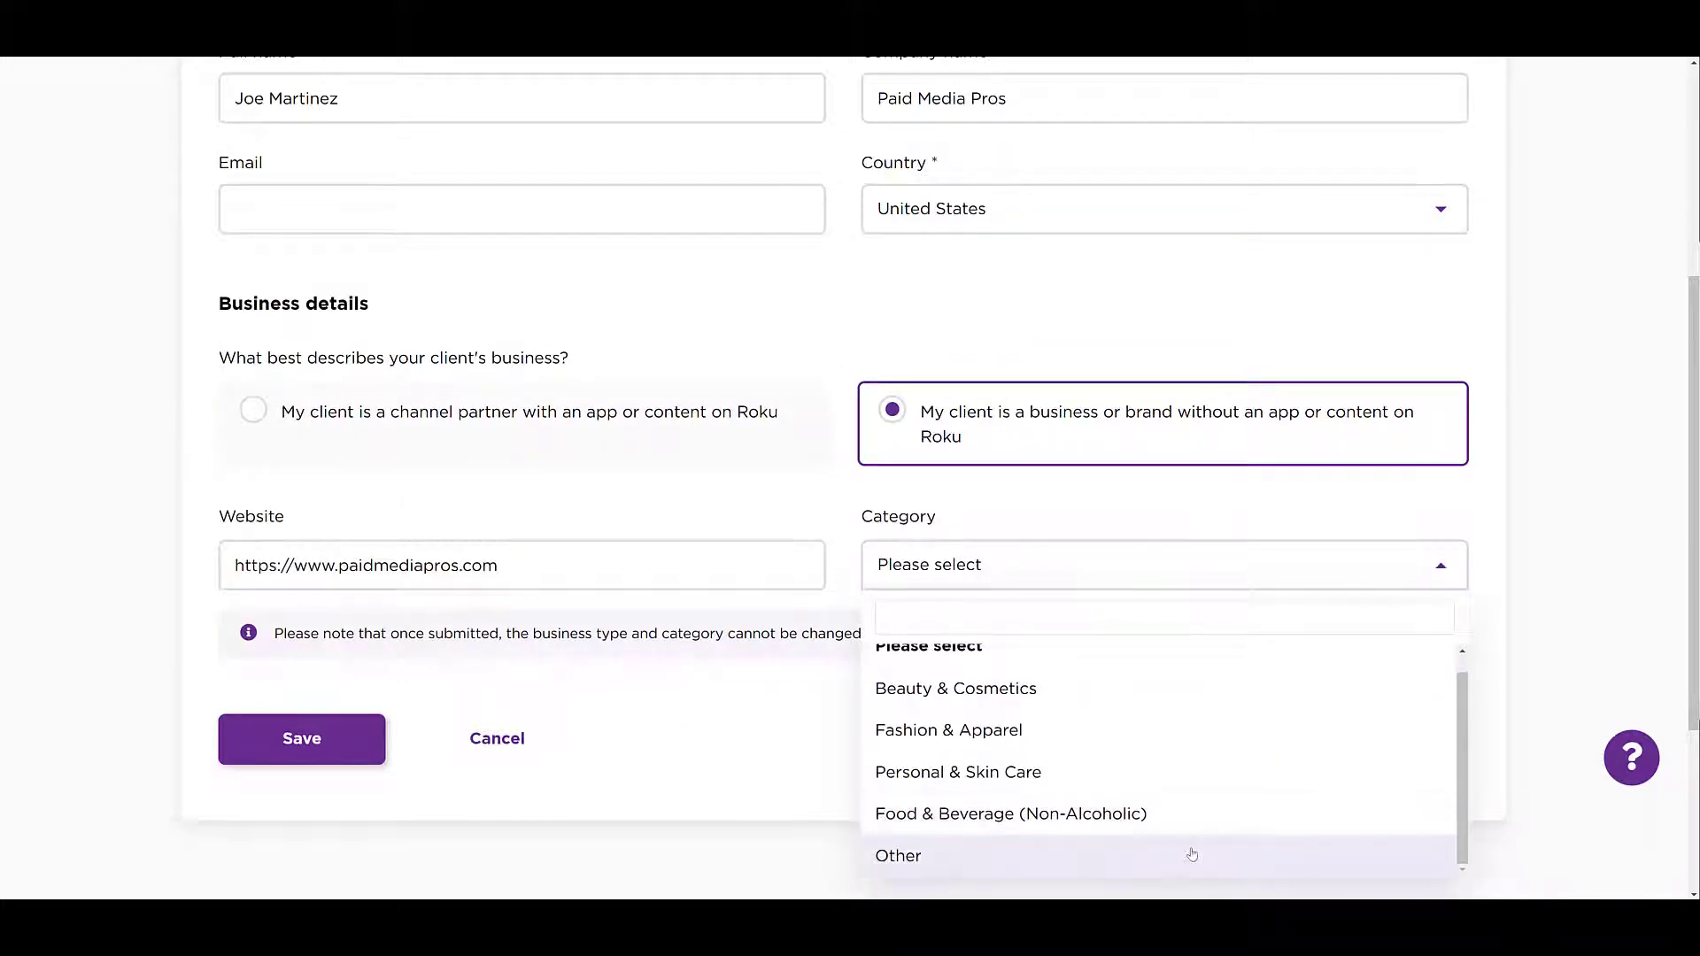
pyautogui.click(1192, 854)
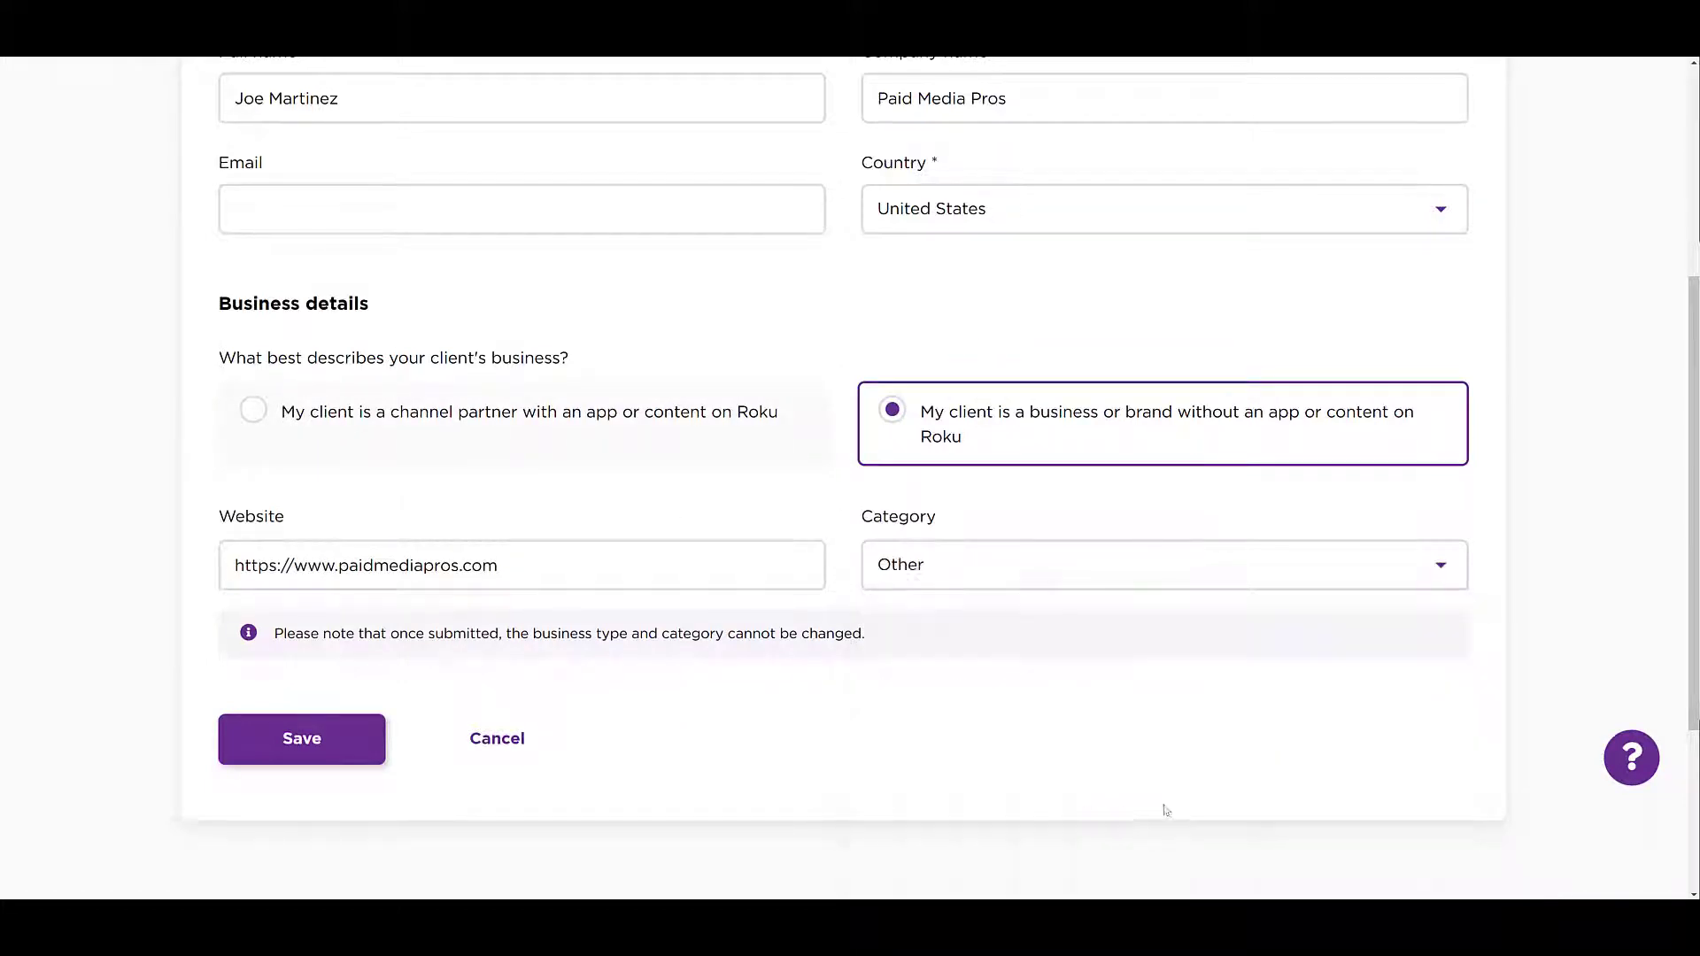
pyautogui.click(274, 745)
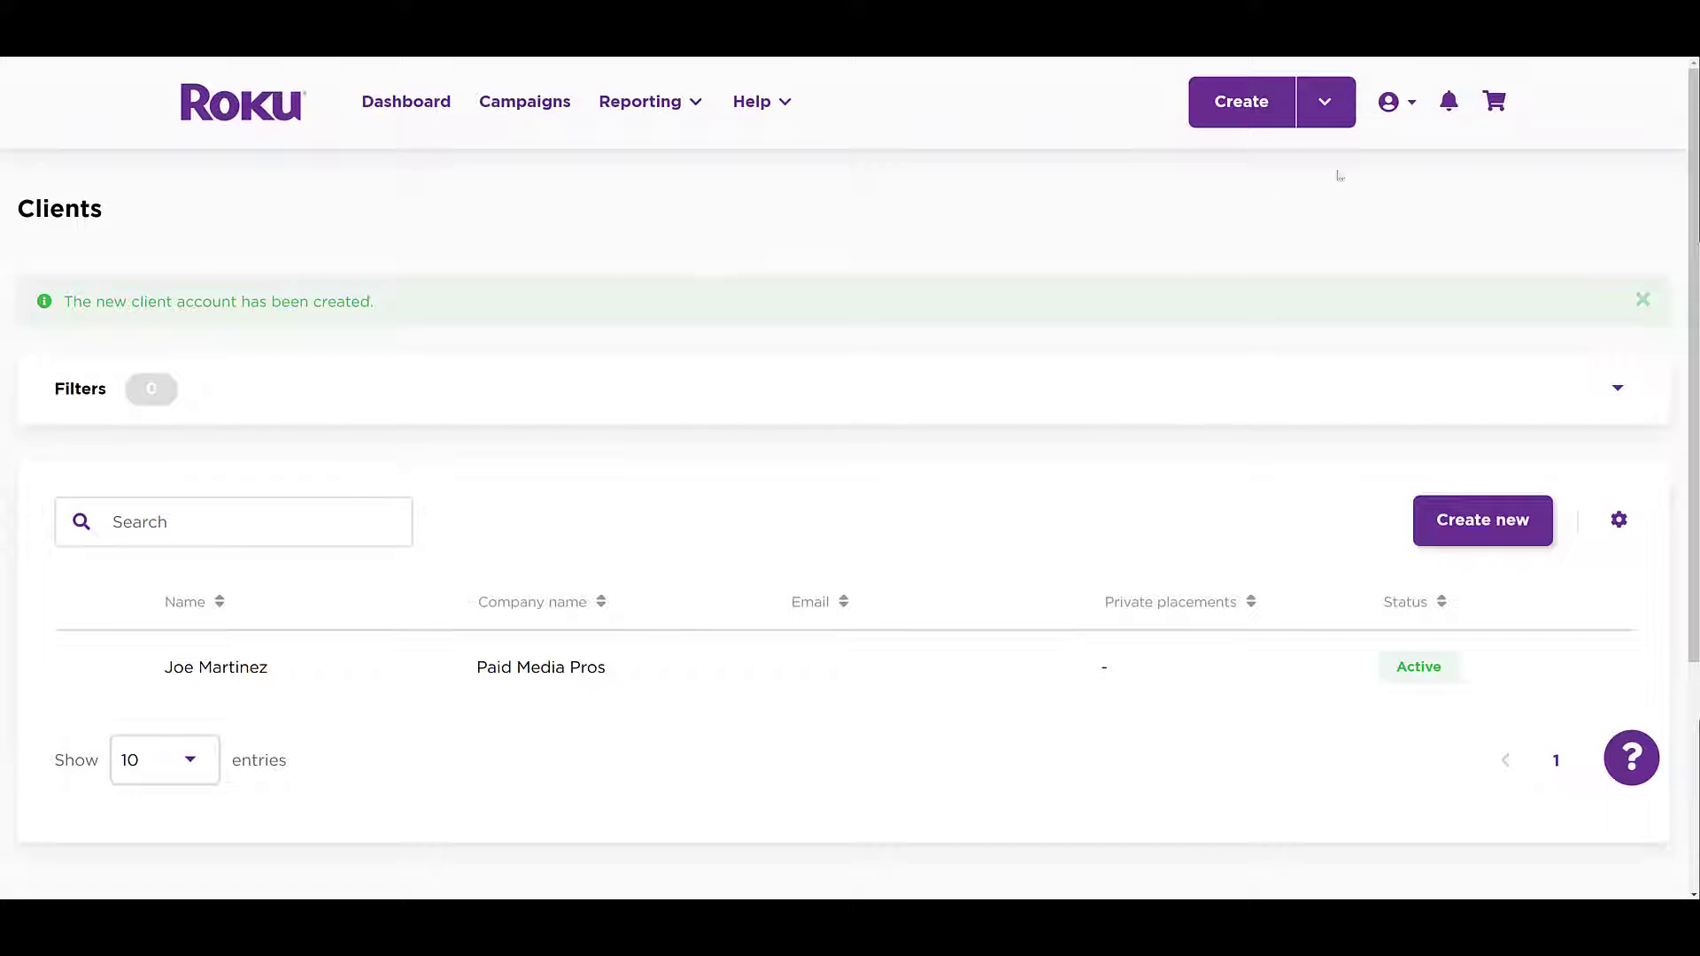
pyautogui.click(1411, 107)
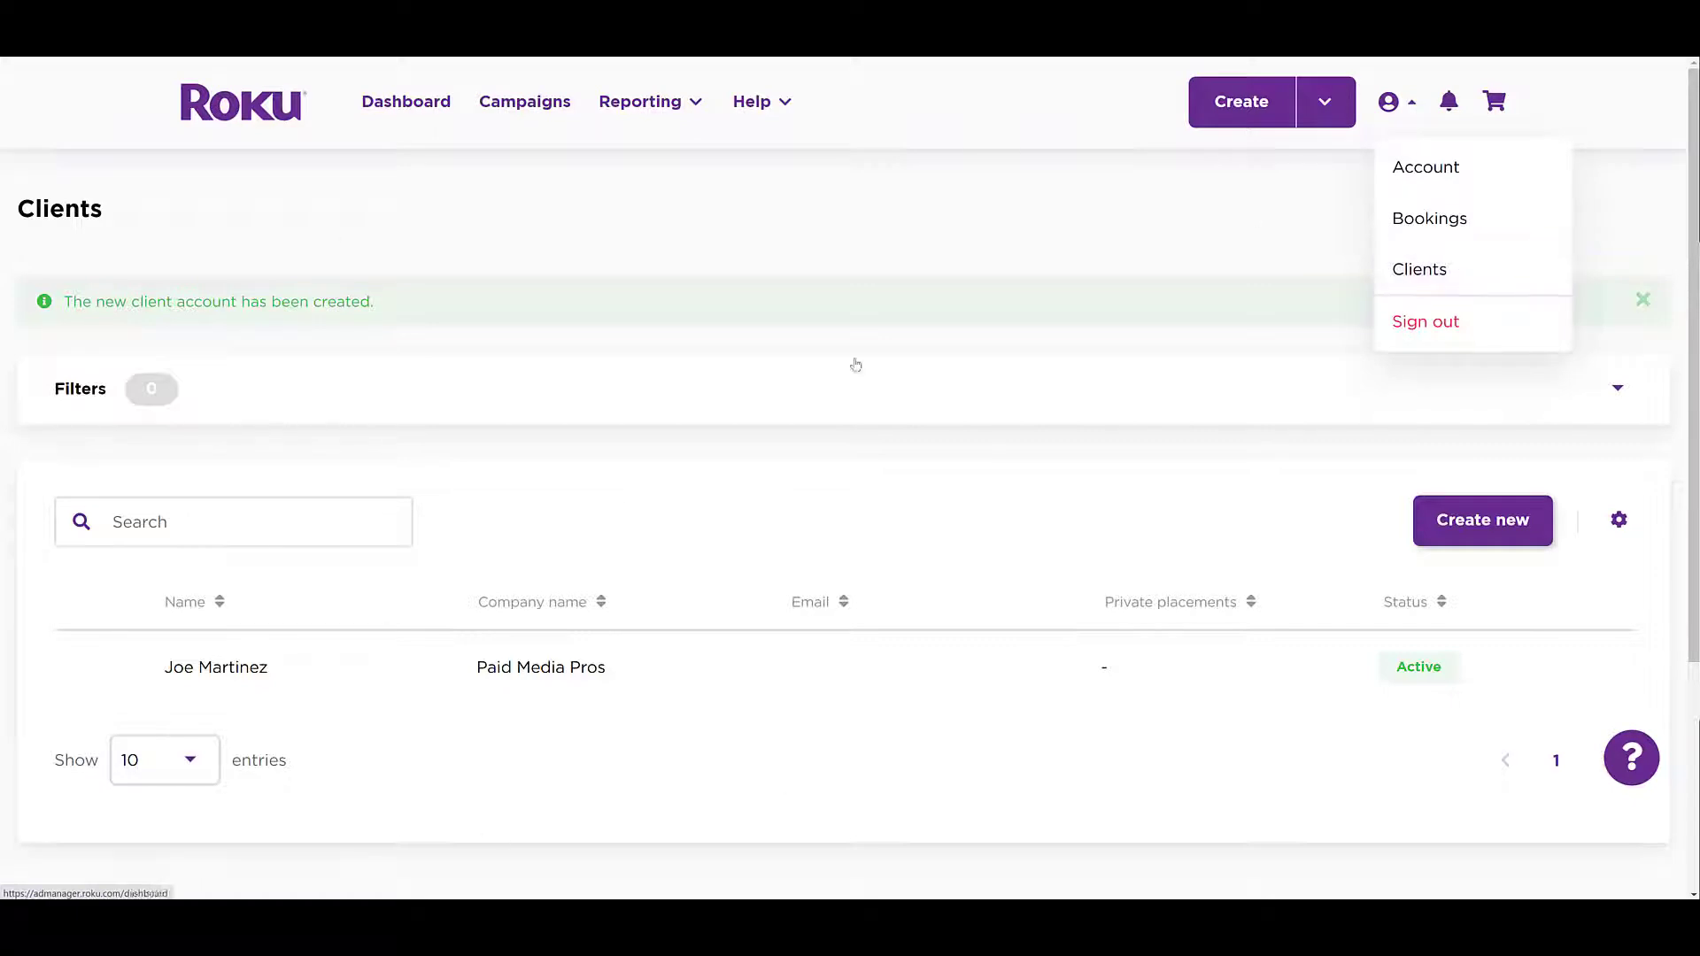
pyautogui.click(676, 202)
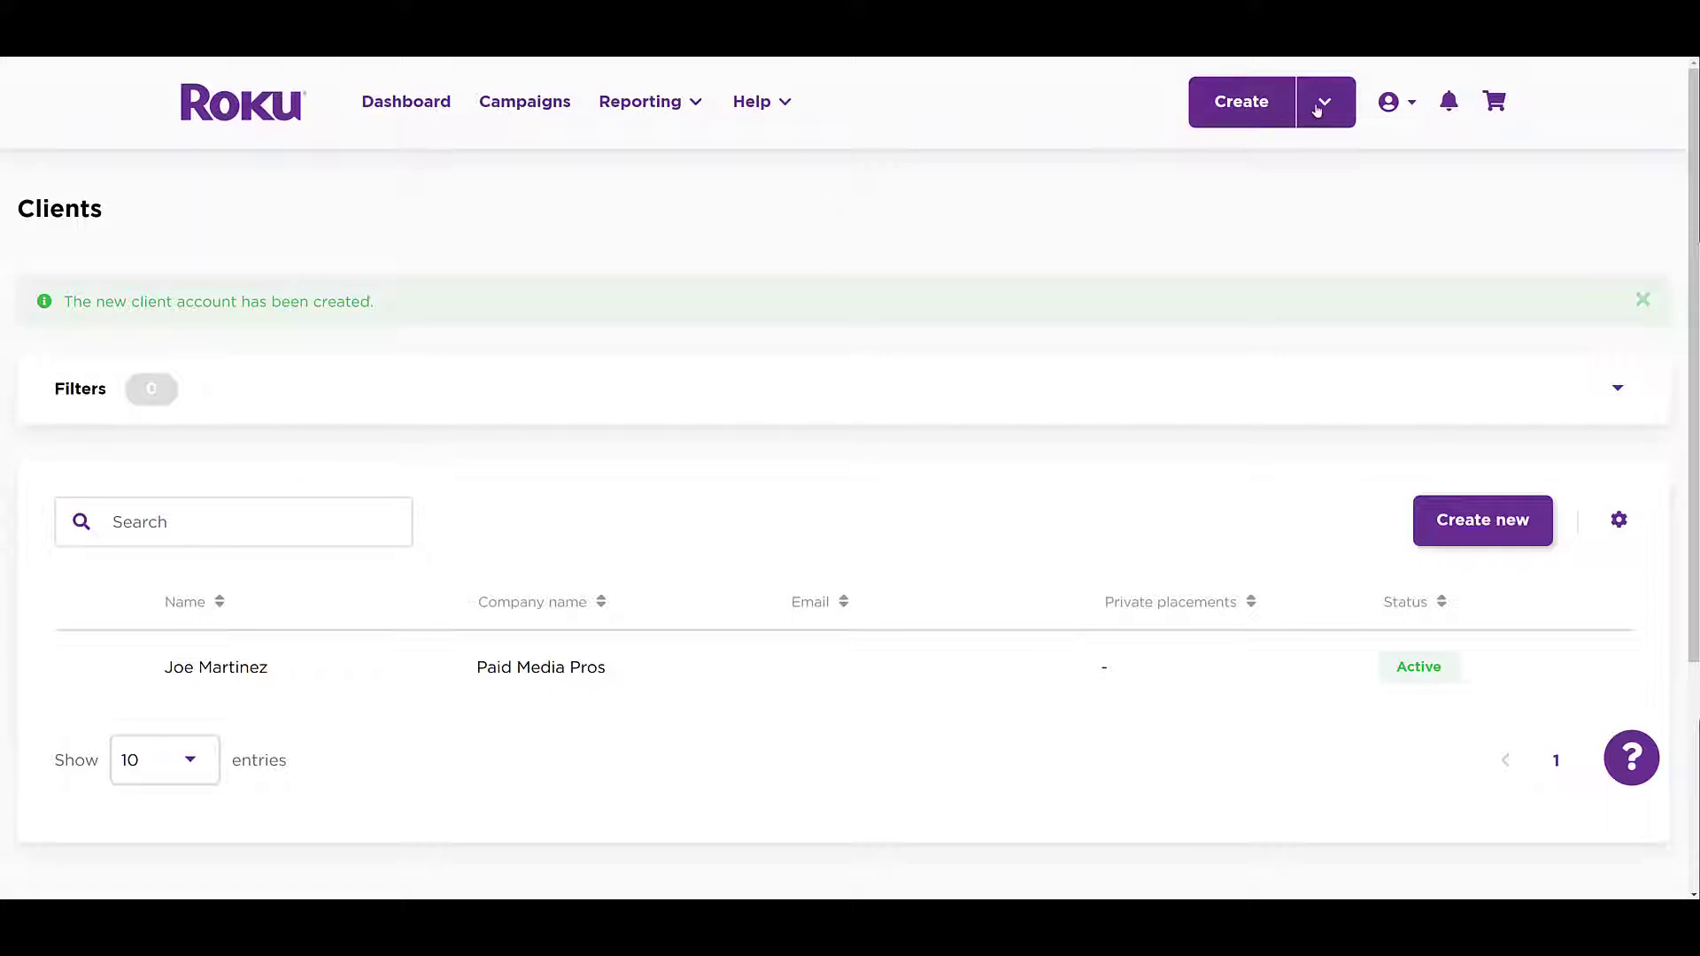
# - Create a campaign named 'First Campaign' and scroll past Placement to the targeting options
pyautogui.click(1318, 110)
pyautogui.click(1317, 166)
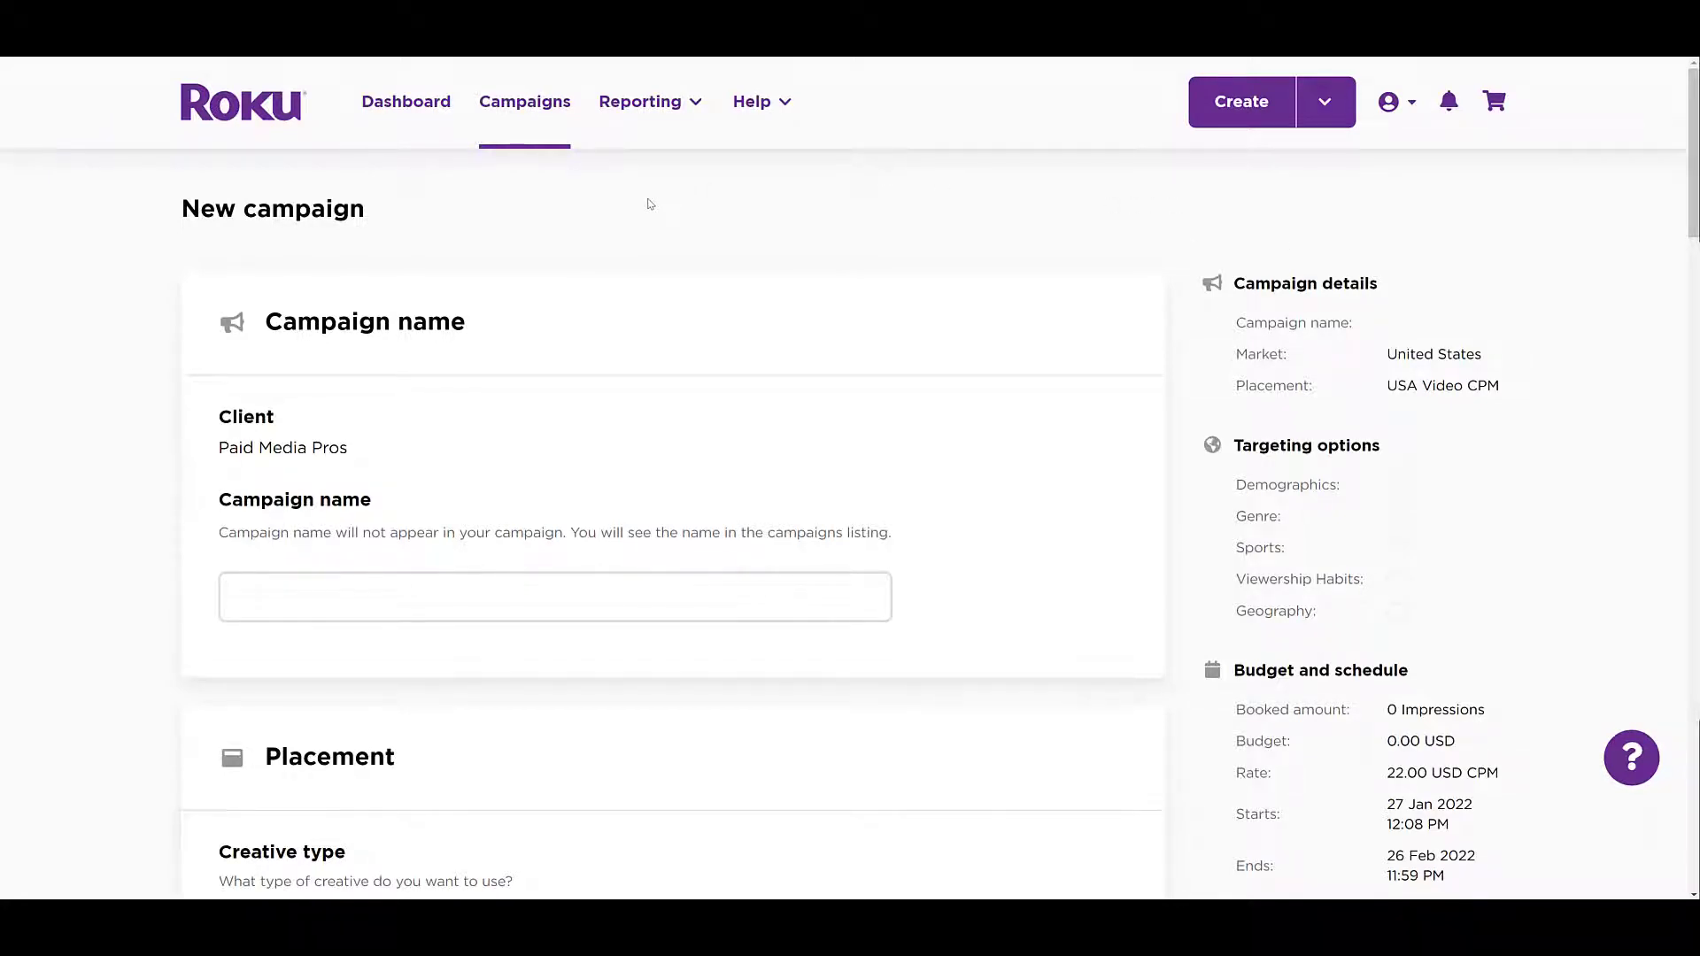
pyautogui.click(395, 599)
pyautogui.write('First Campaign')
pyautogui.scroll(-5, 390, 600)
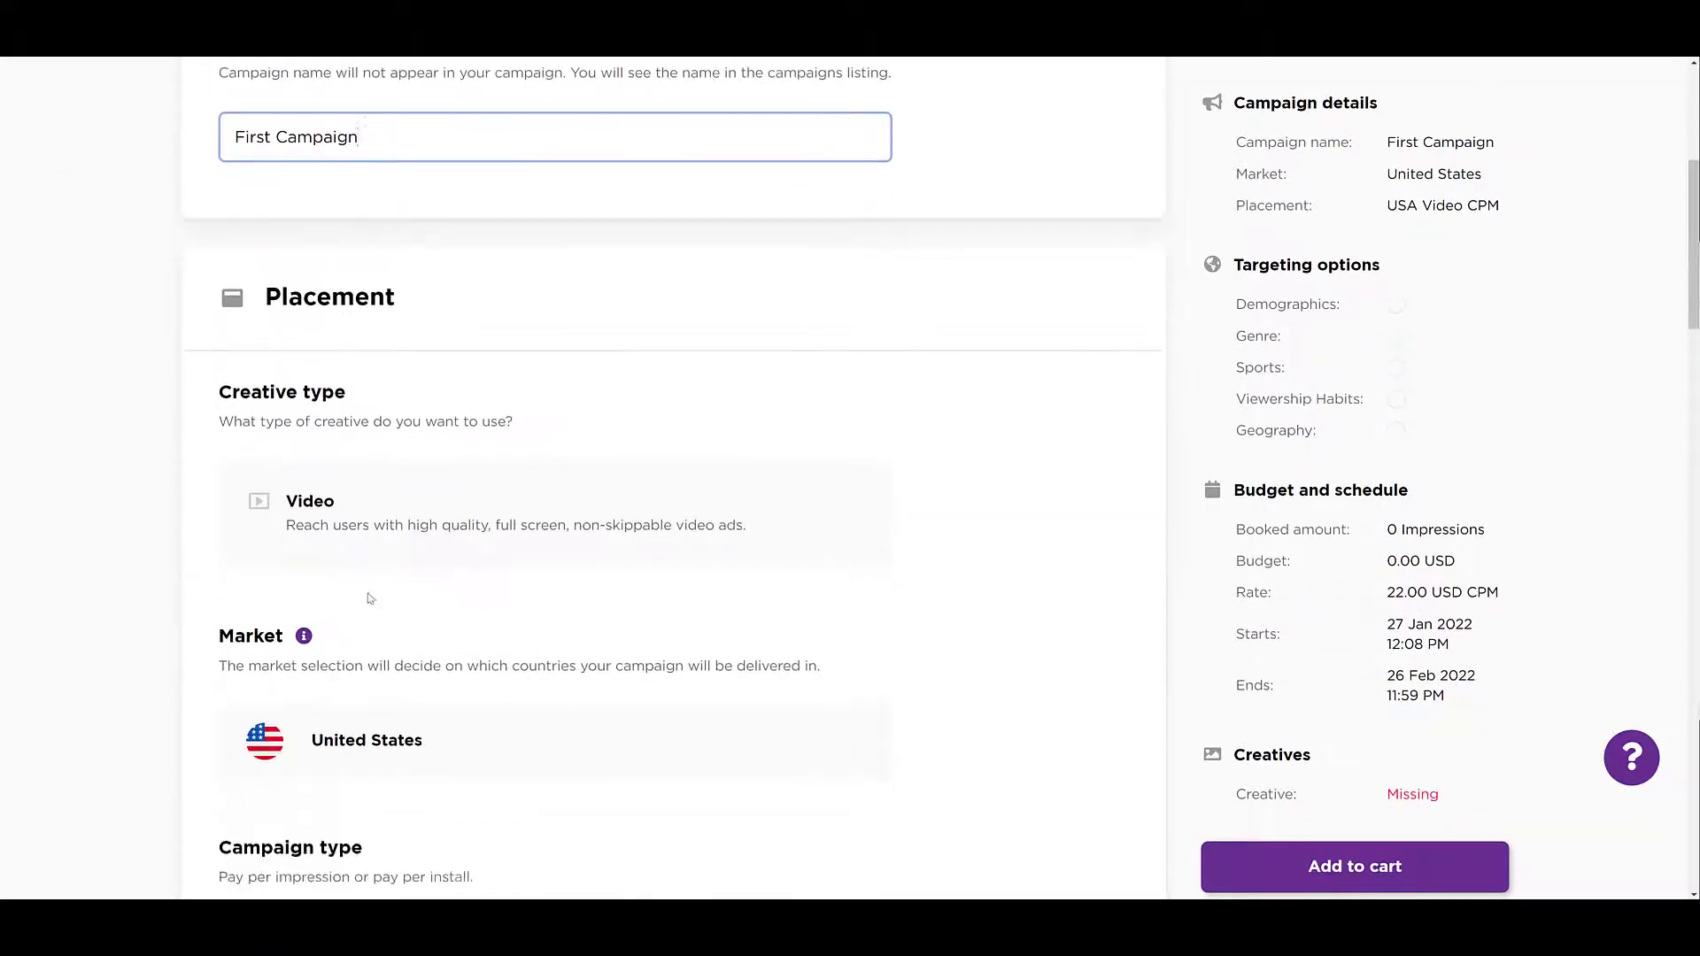
pyautogui.click(528, 493)
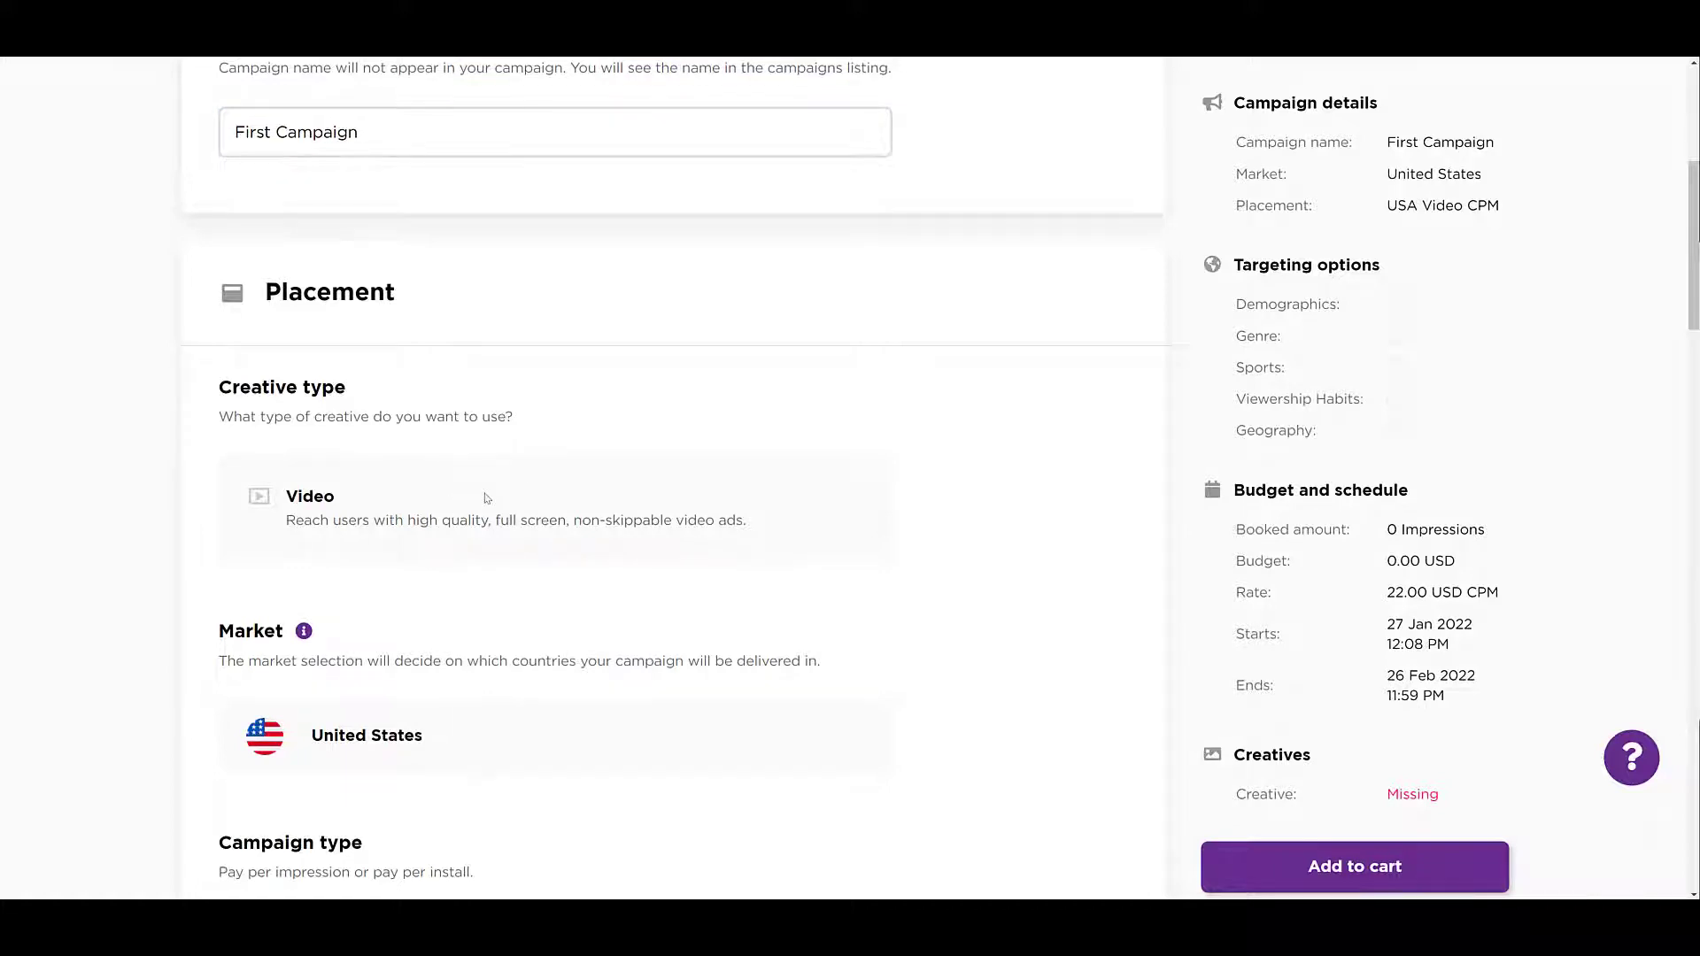
pyautogui.scroll(-4, 486, 498)
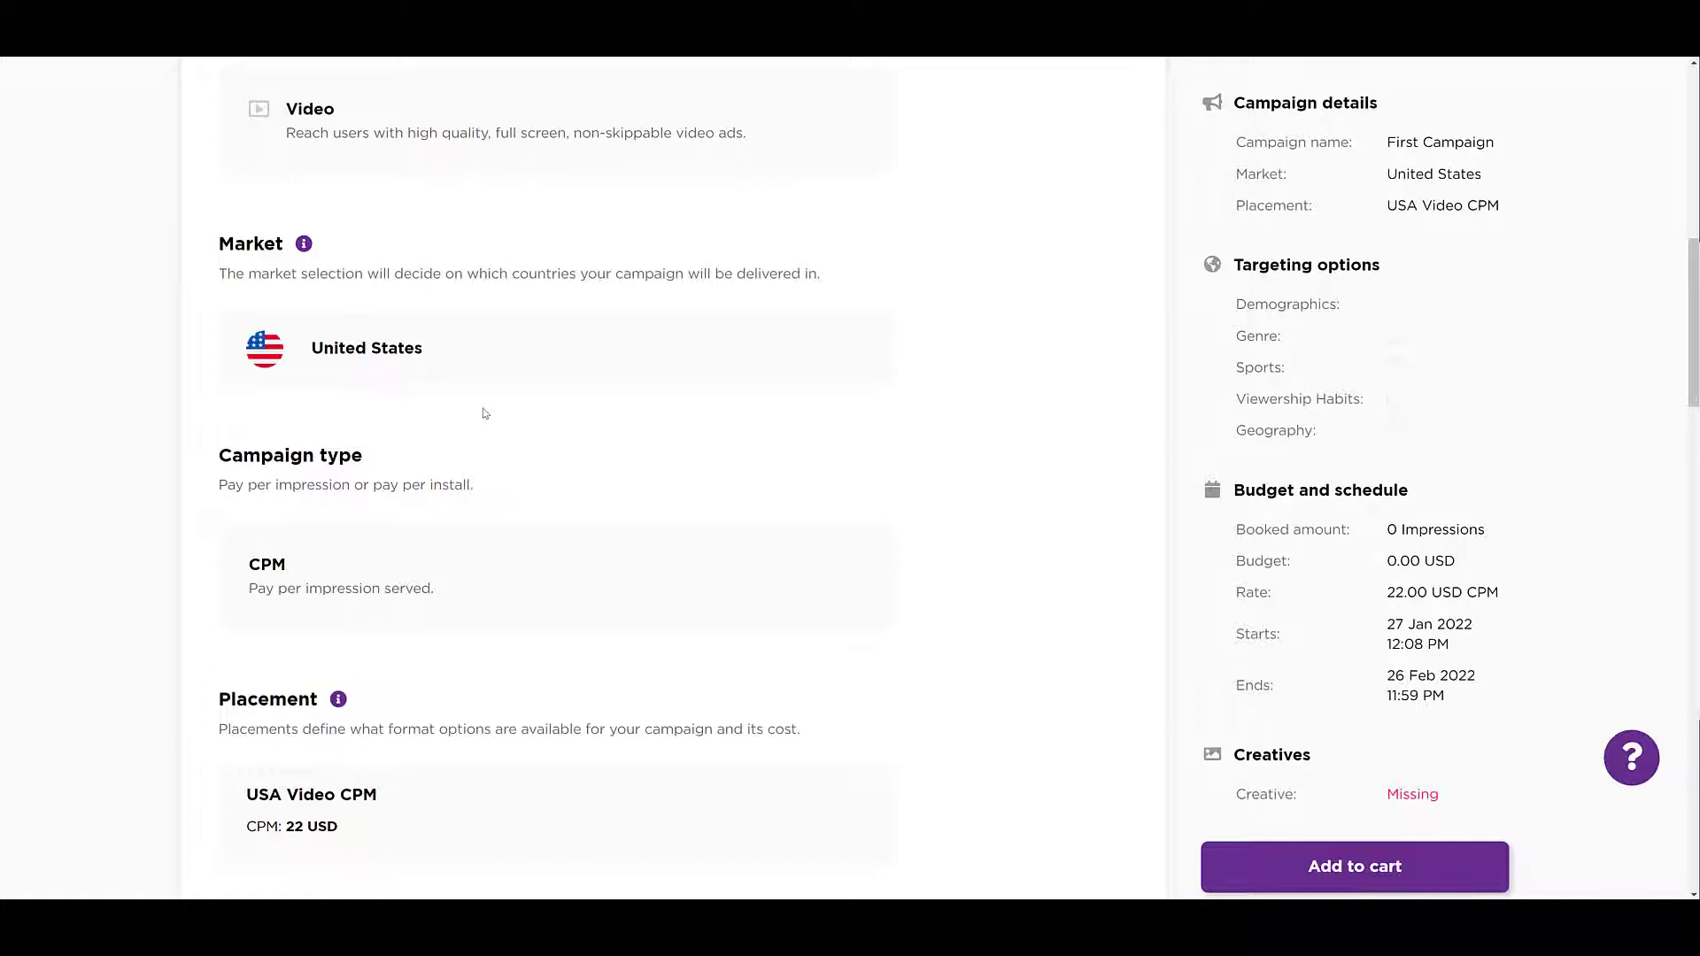
pyautogui.scroll(-2, 485, 414)
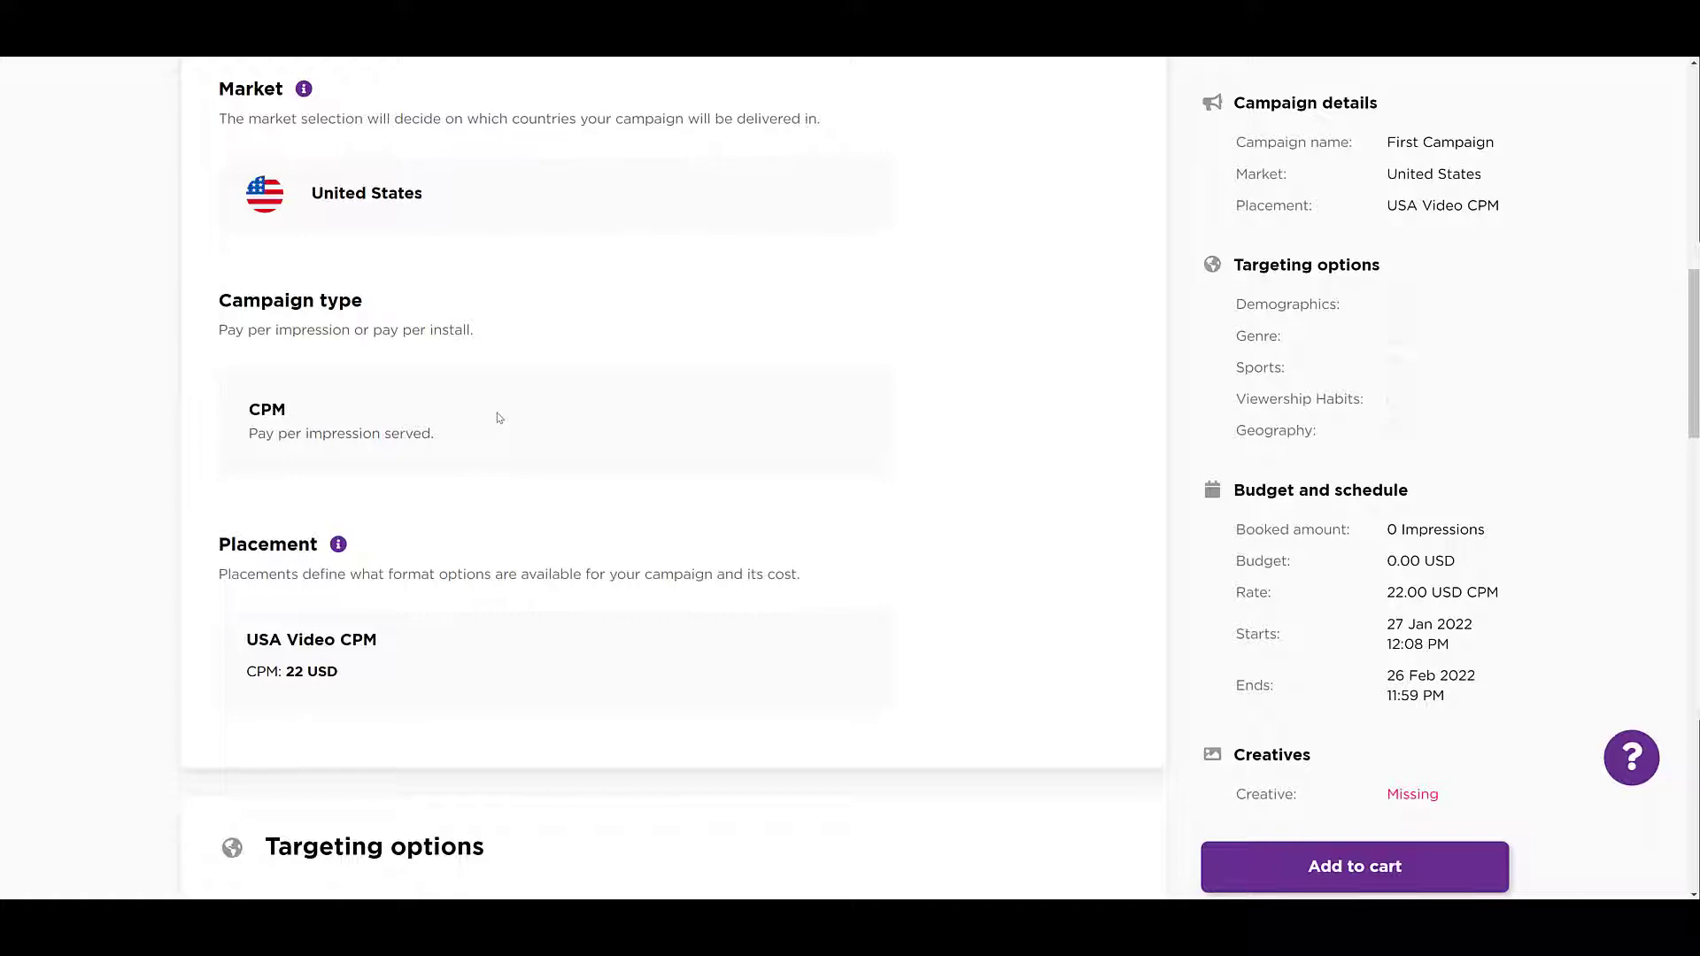
pyautogui.scroll(-3, 501, 417)
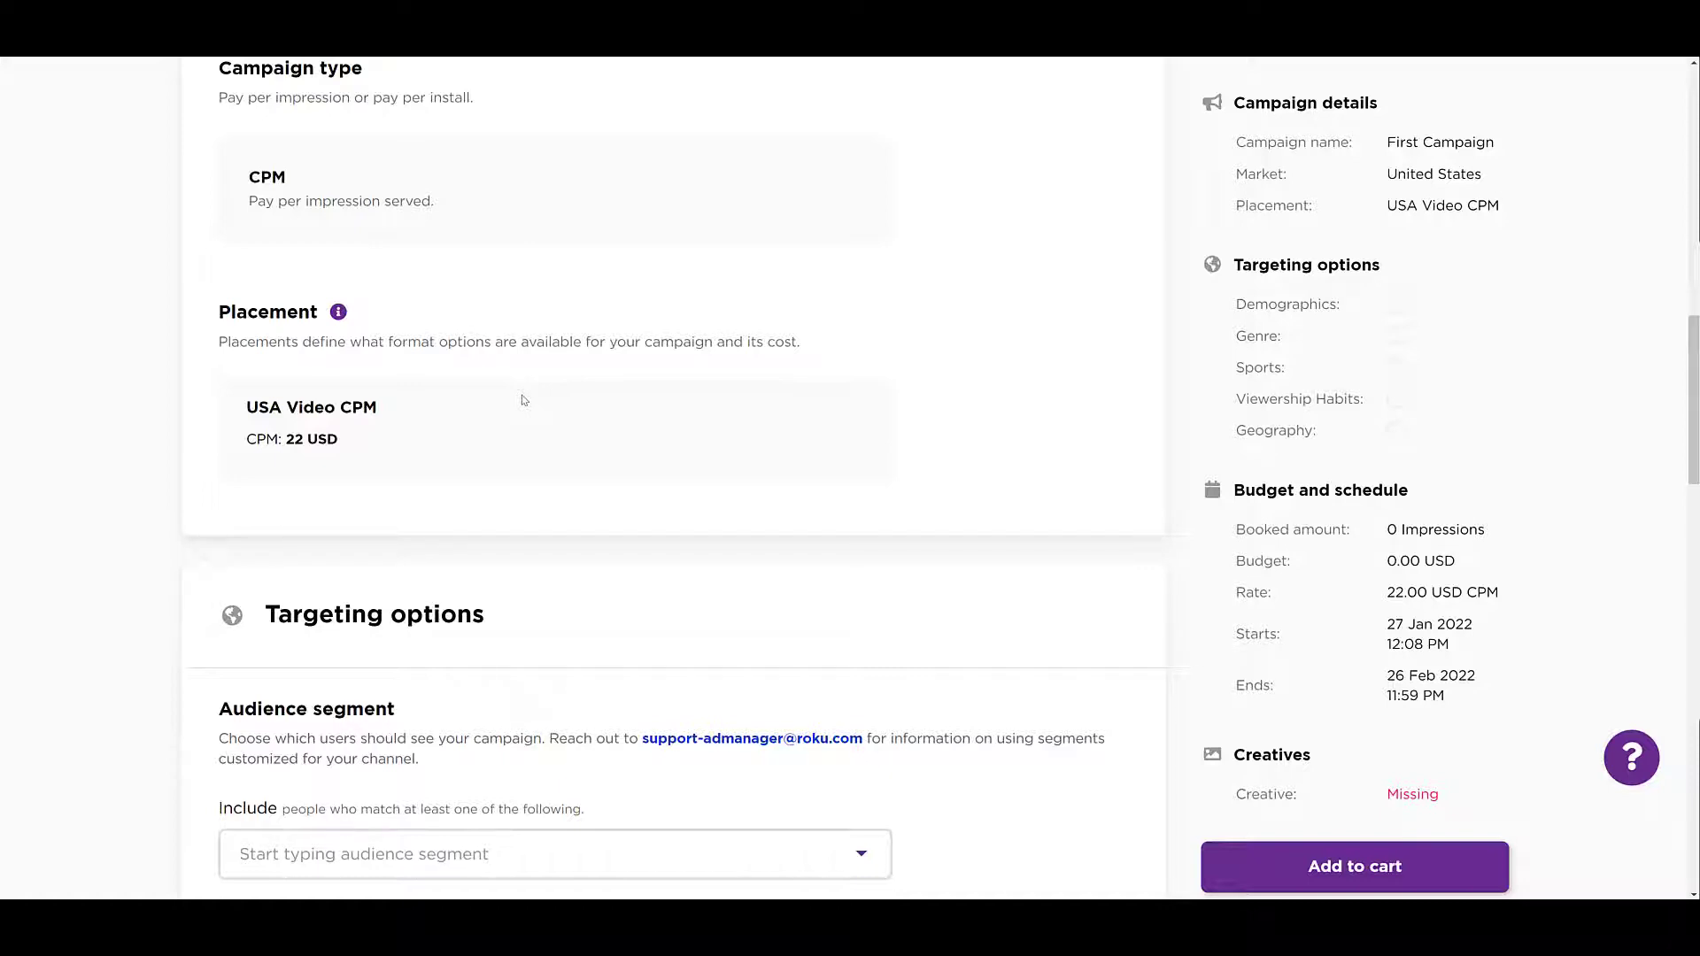
# - Include the Adults 21+ audience segment
pyautogui.scroll(-4, 522, 400)
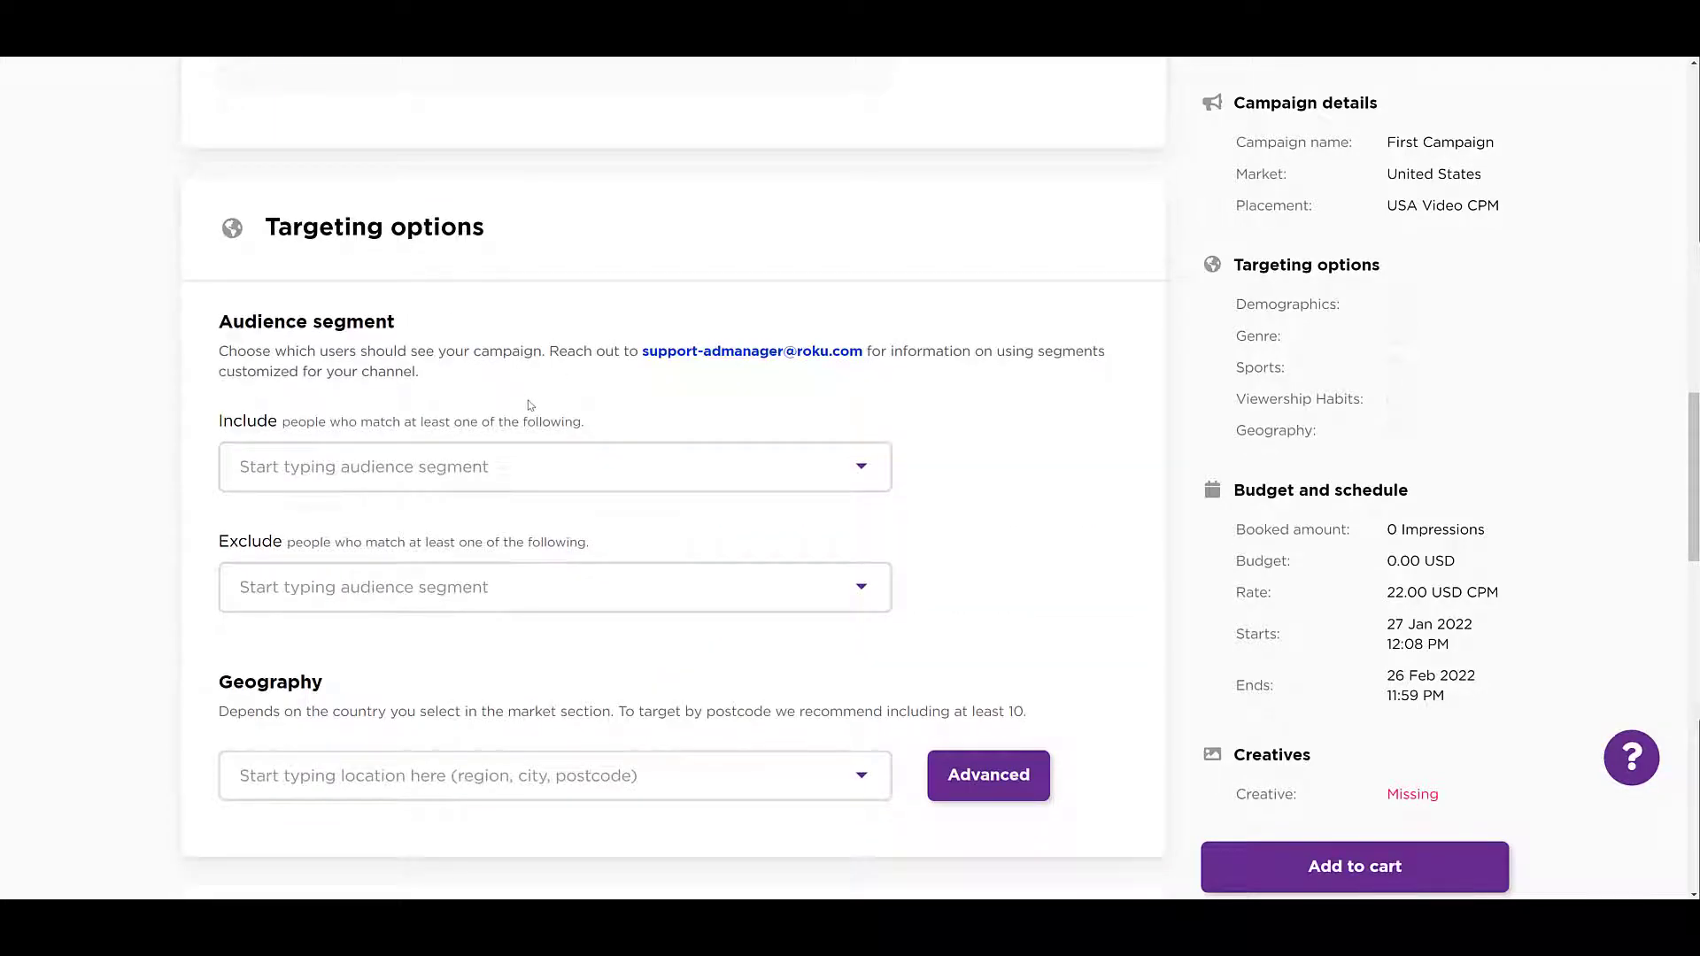
pyautogui.click(516, 468)
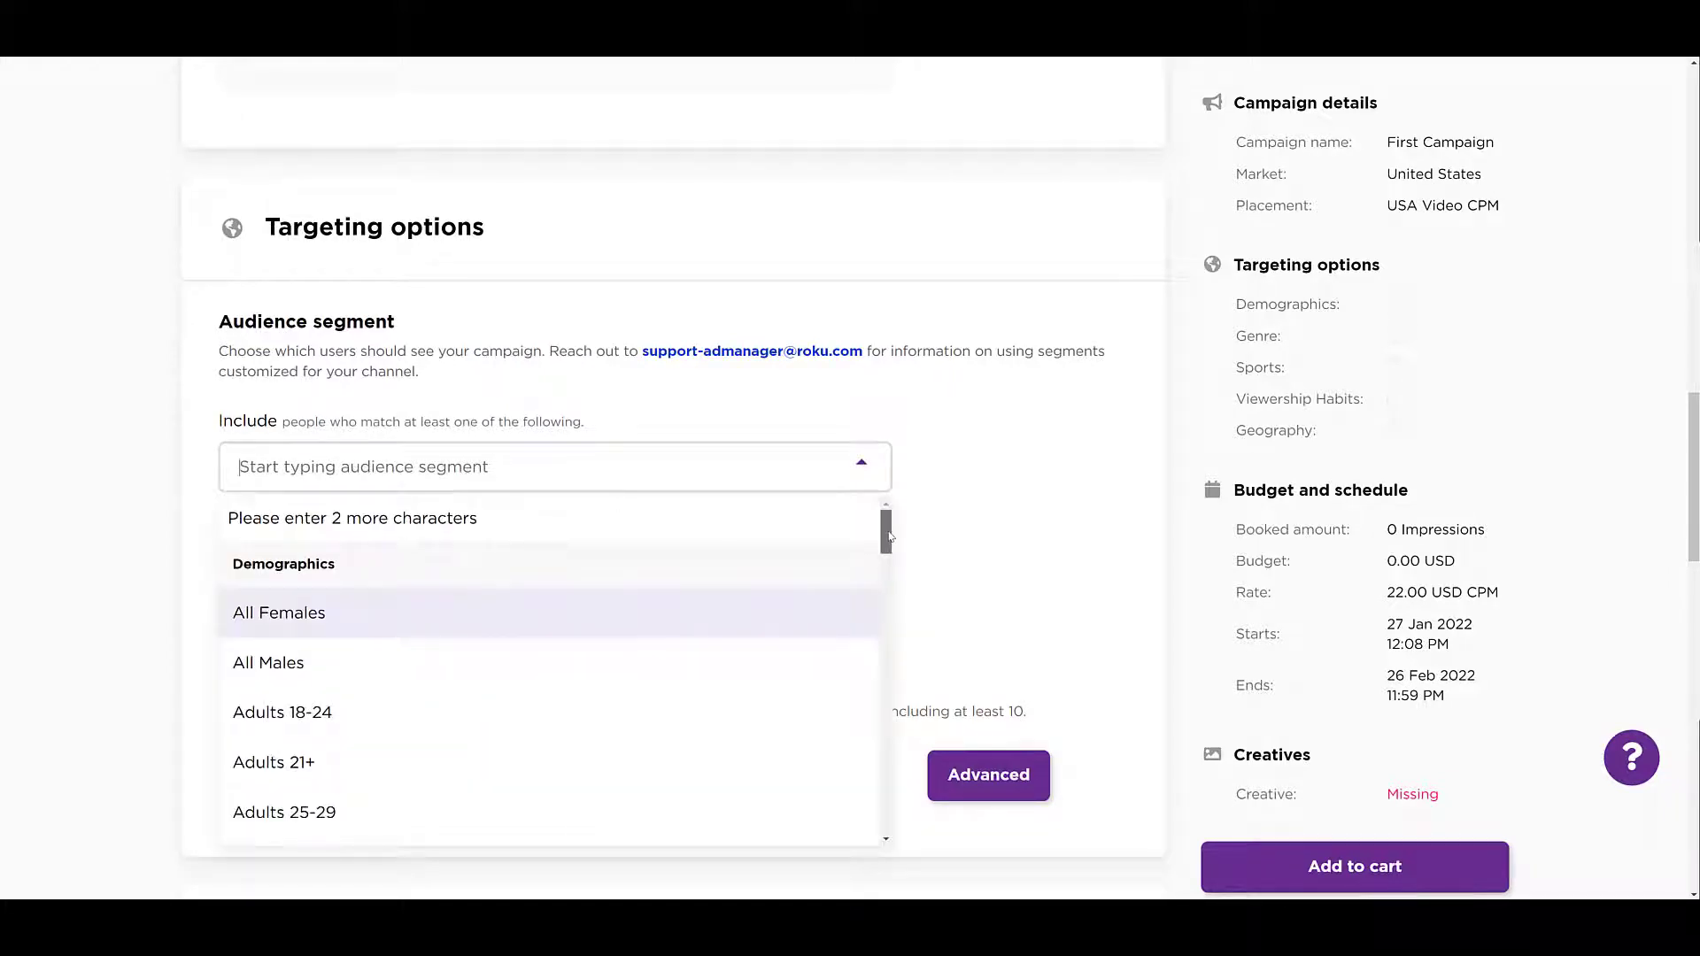
pyautogui.moveTo(888, 536); pyautogui.dragTo(919, 675)
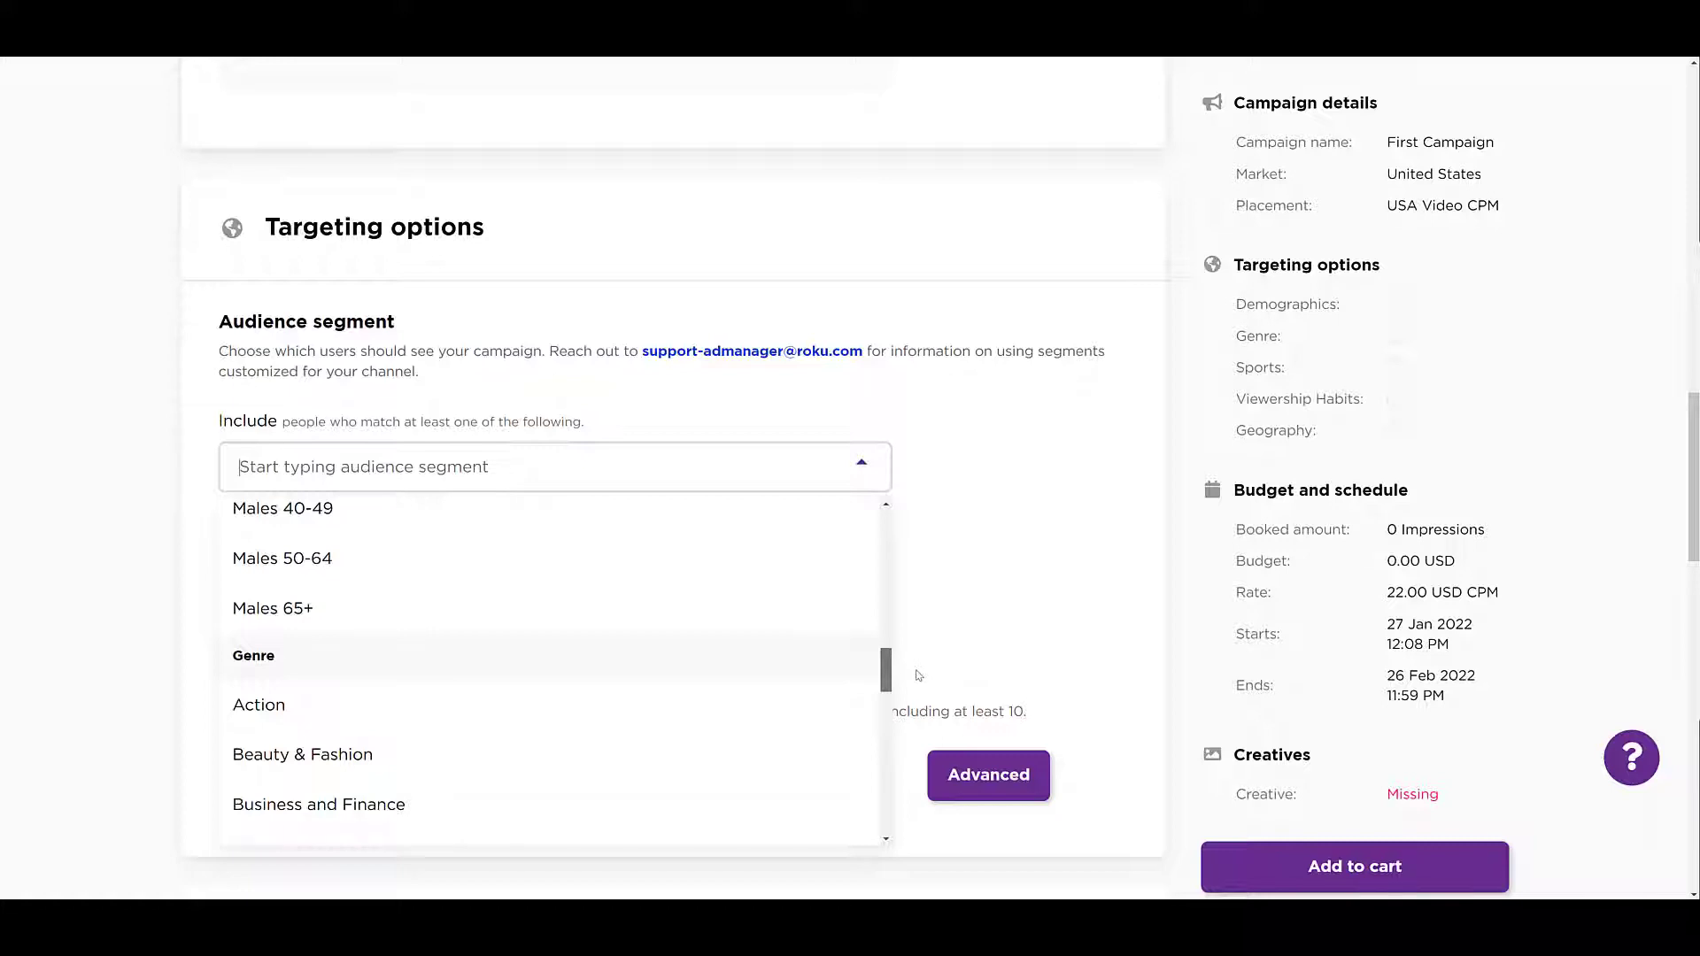
pyautogui.scroll(10, 843, 544)
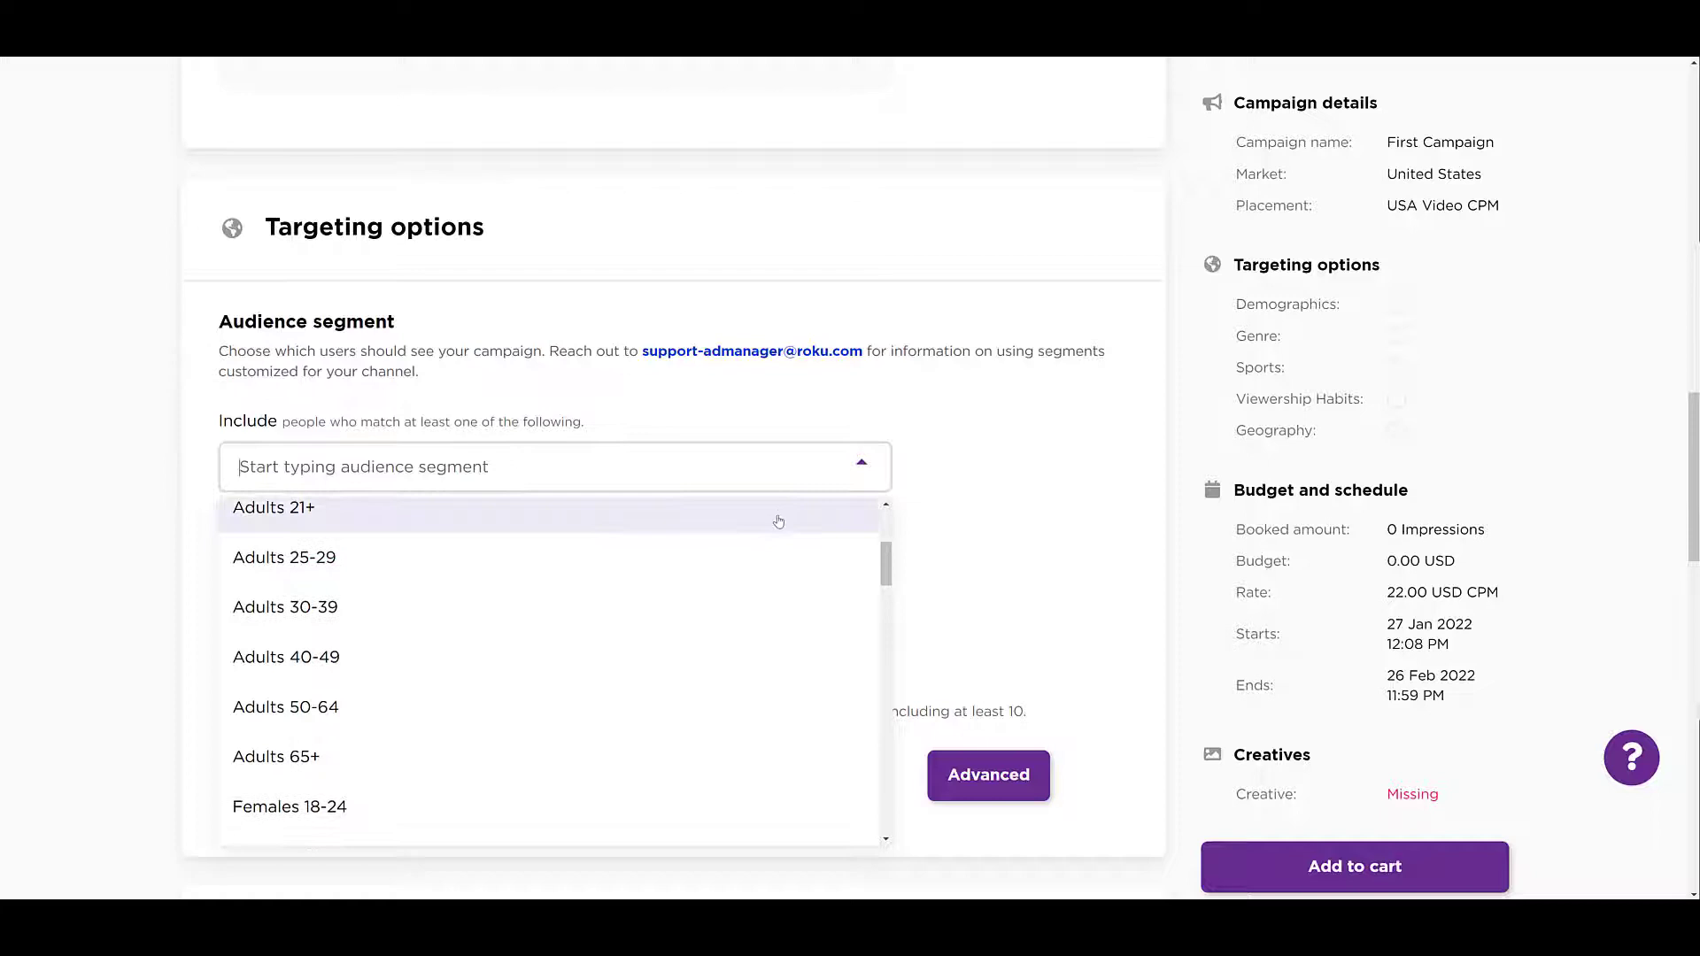
pyautogui.click(778, 522)
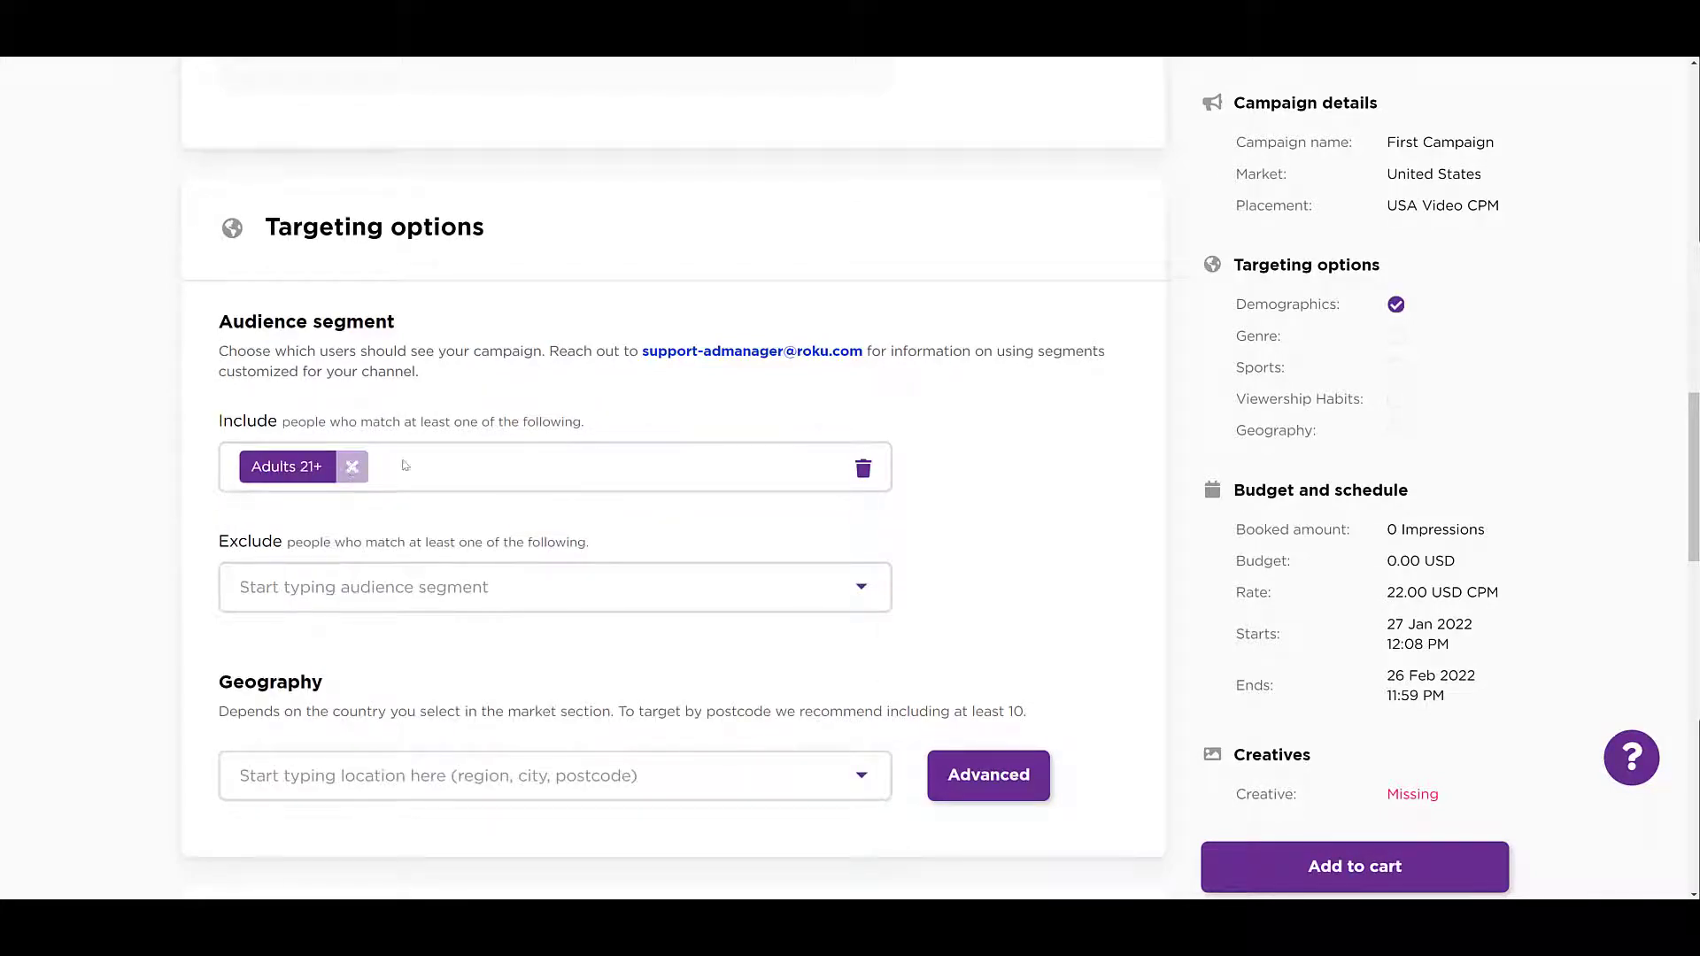
# - Add Business and Finance from the Genre group to the included audience segments
pyautogui.click(646, 486)
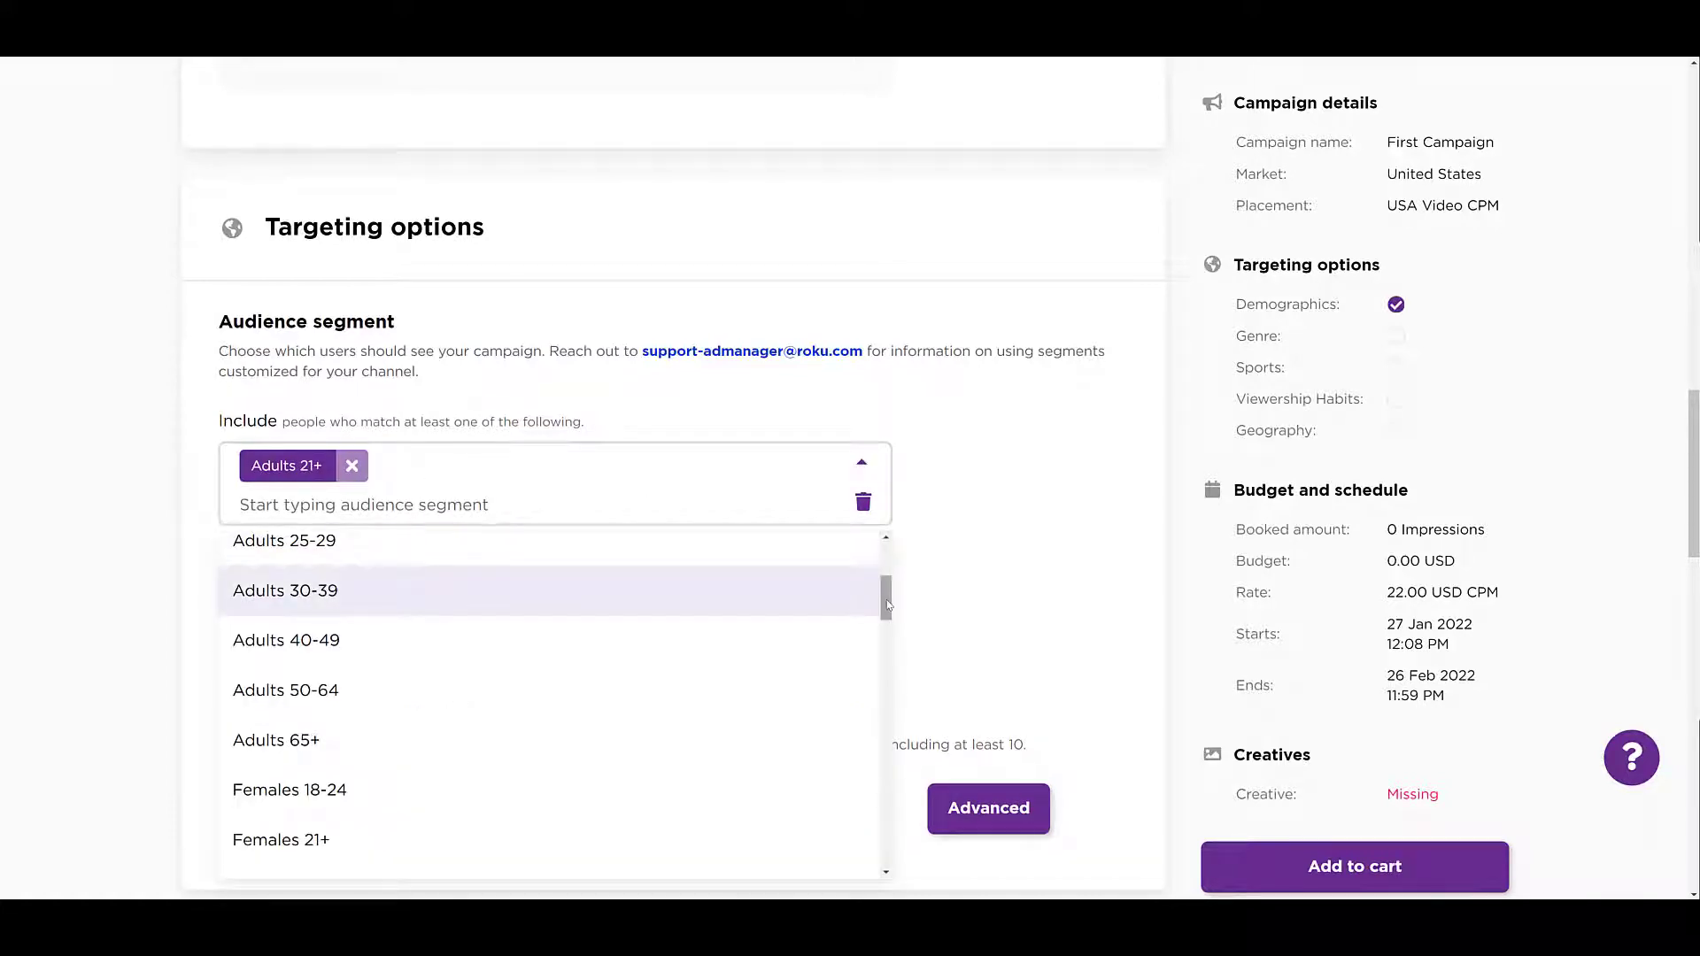
pyautogui.moveTo(887, 605); pyautogui.dragTo(894, 720)
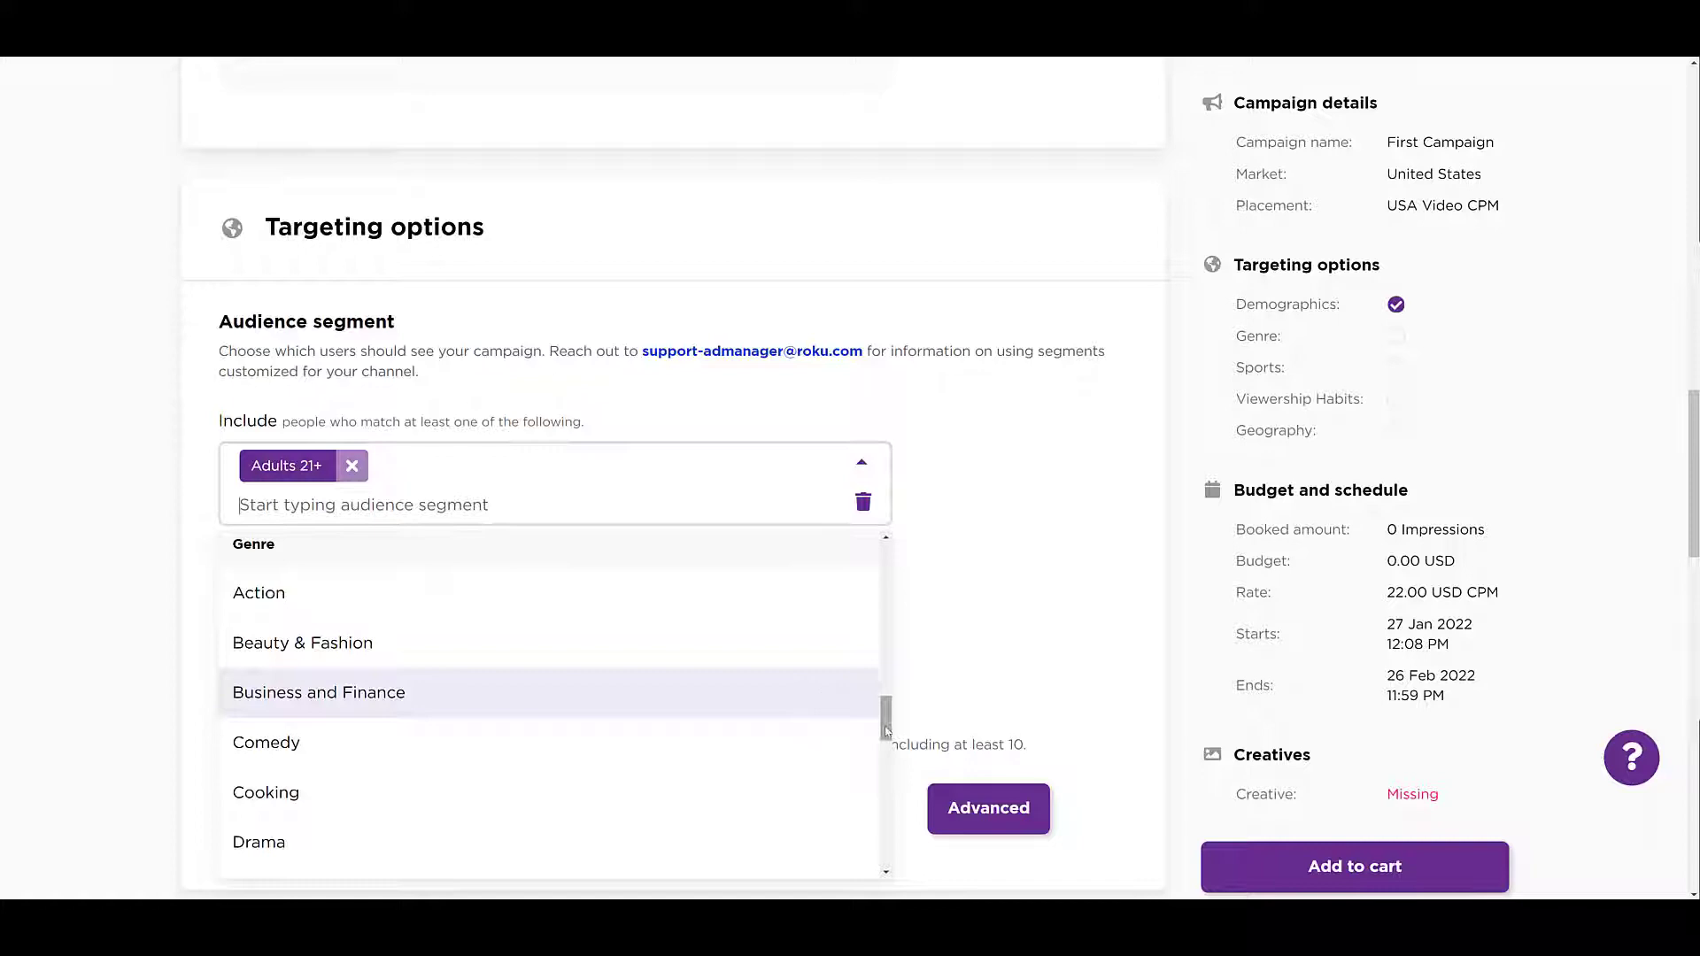
pyautogui.moveTo(887, 726)
pyautogui.mouseDown()
pyautogui.moveTo(906, 813)
pyautogui.moveTo(916, 729)
pyautogui.mouseUp()
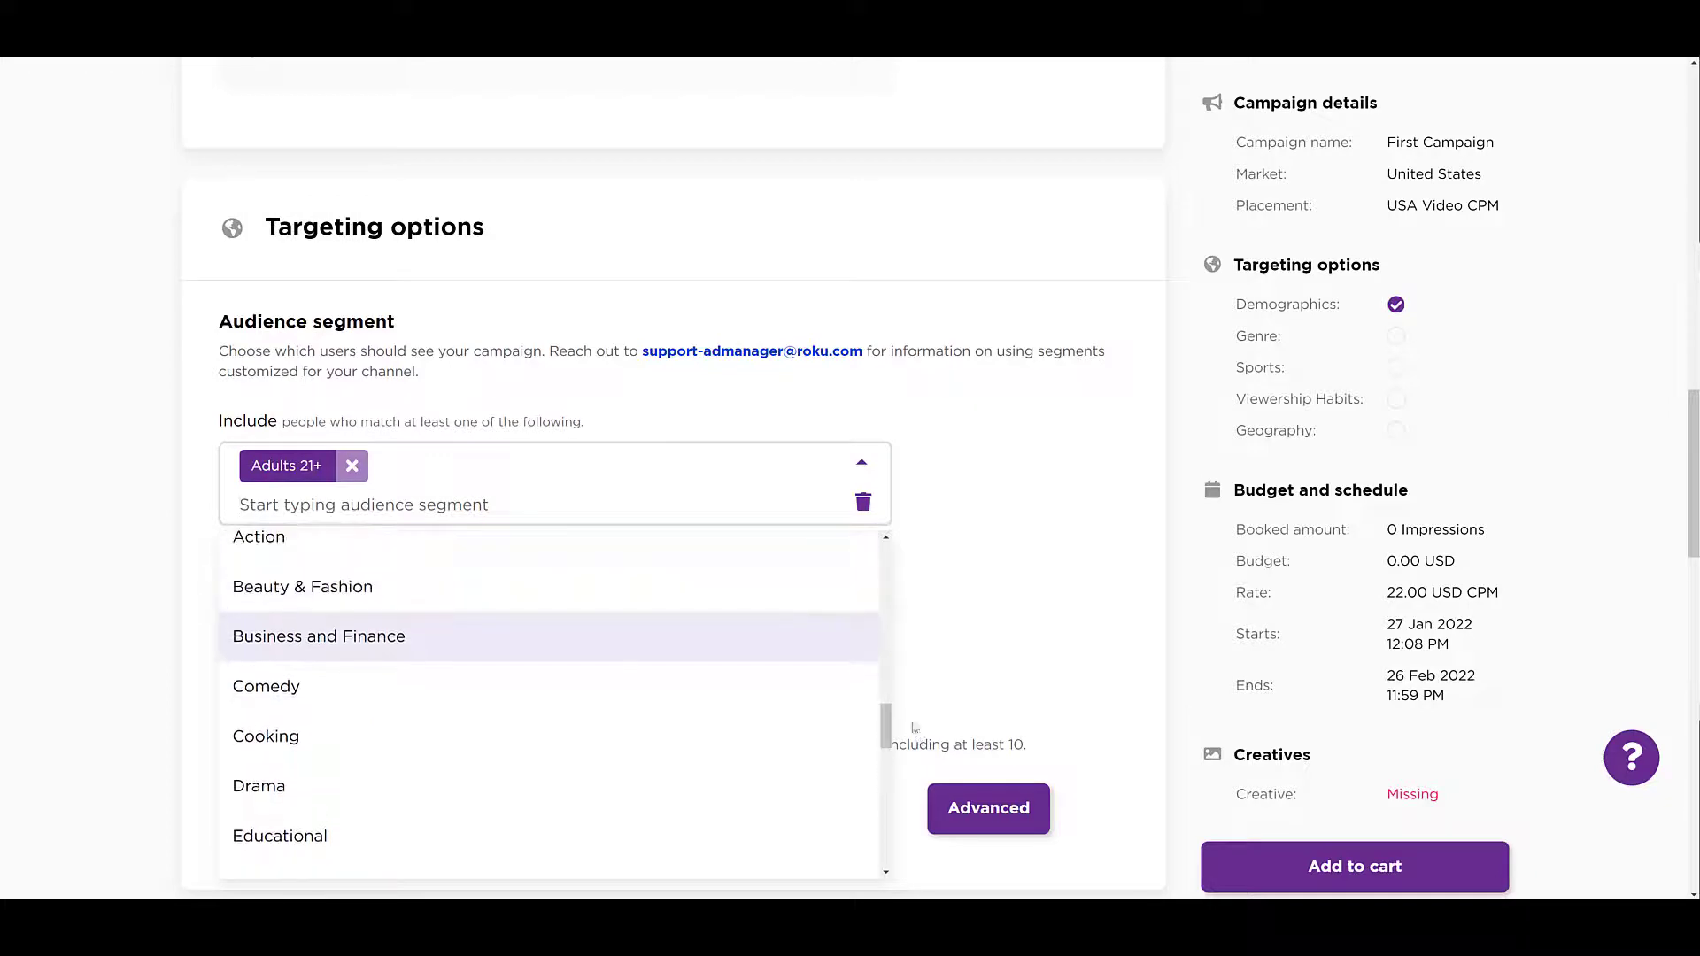
pyautogui.click(837, 644)
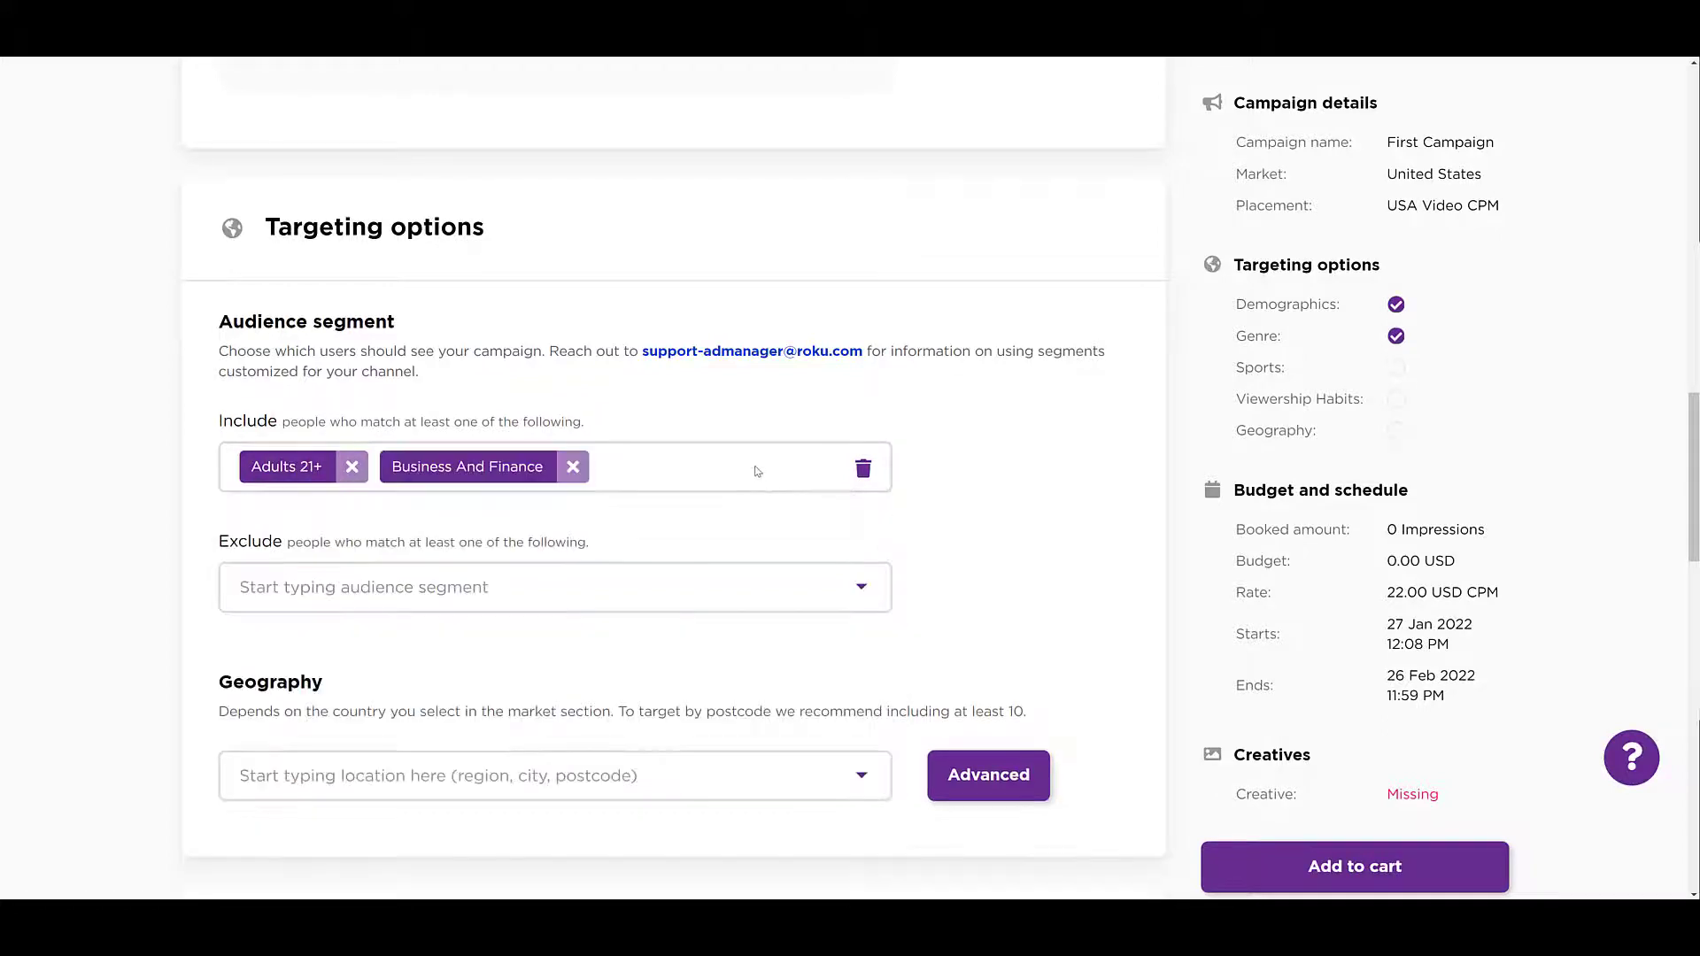
pyautogui.click(757, 471)
pyautogui.moveTo(886, 767); pyautogui.dragTo(892, 844)
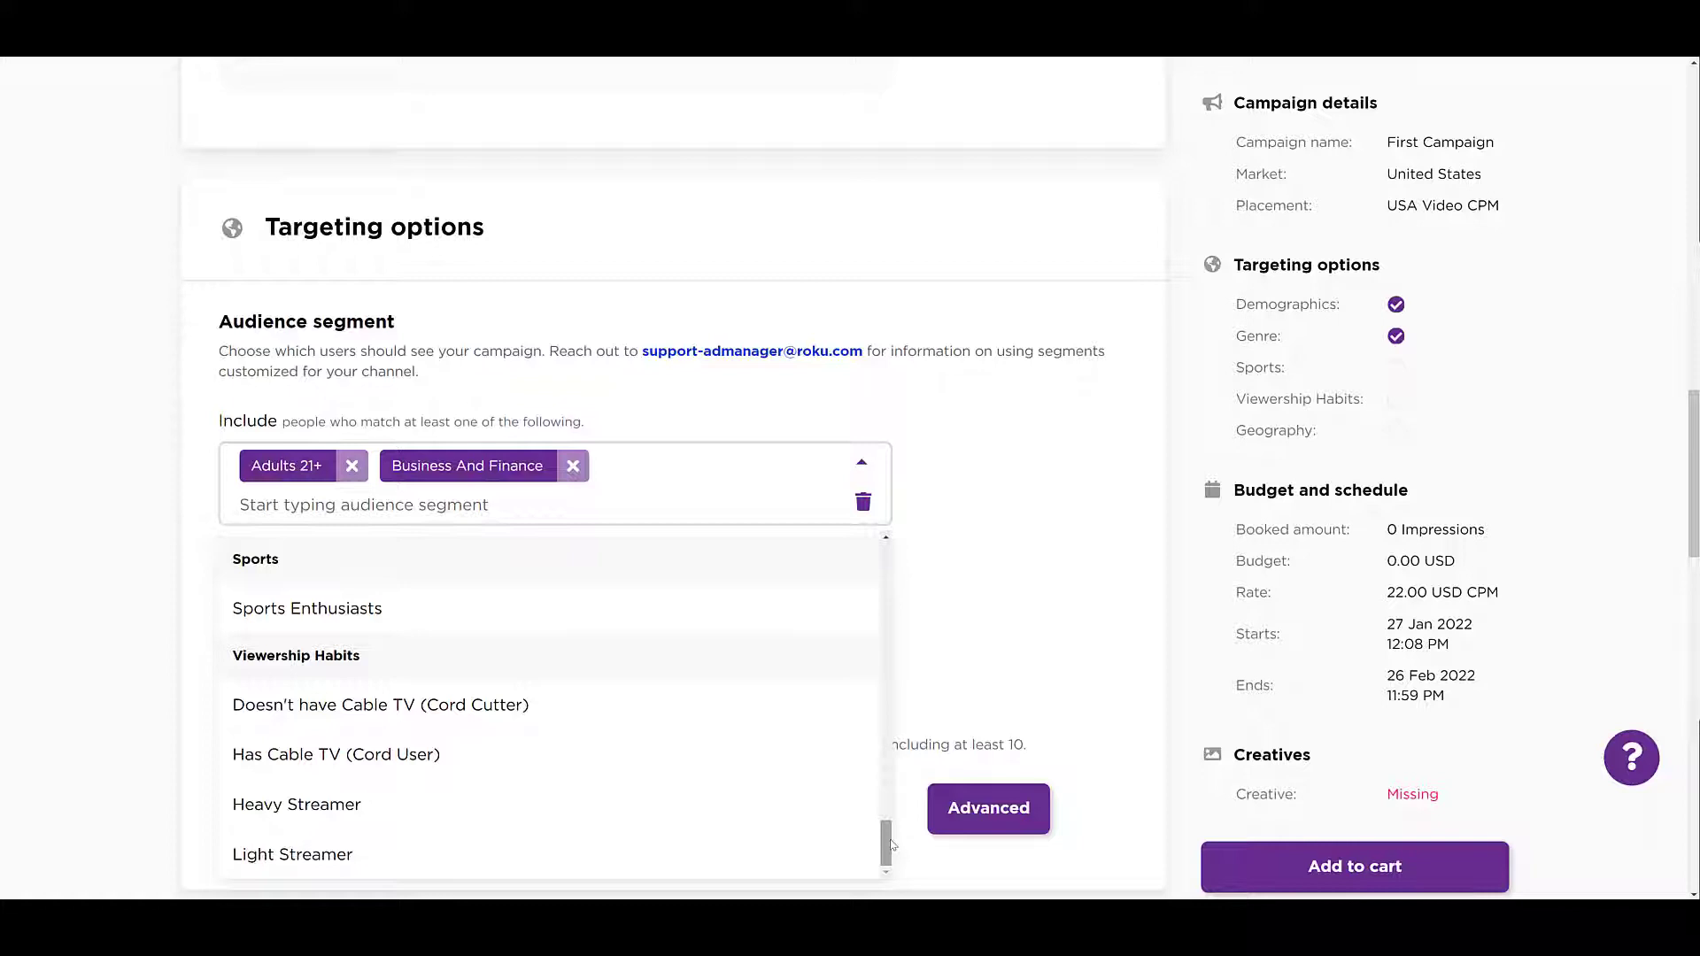
# - Include Doesn't have Cable TV (Cord Cutter), and add Adults 65+ and Reality TV to Exclude
pyautogui.click(736, 706)
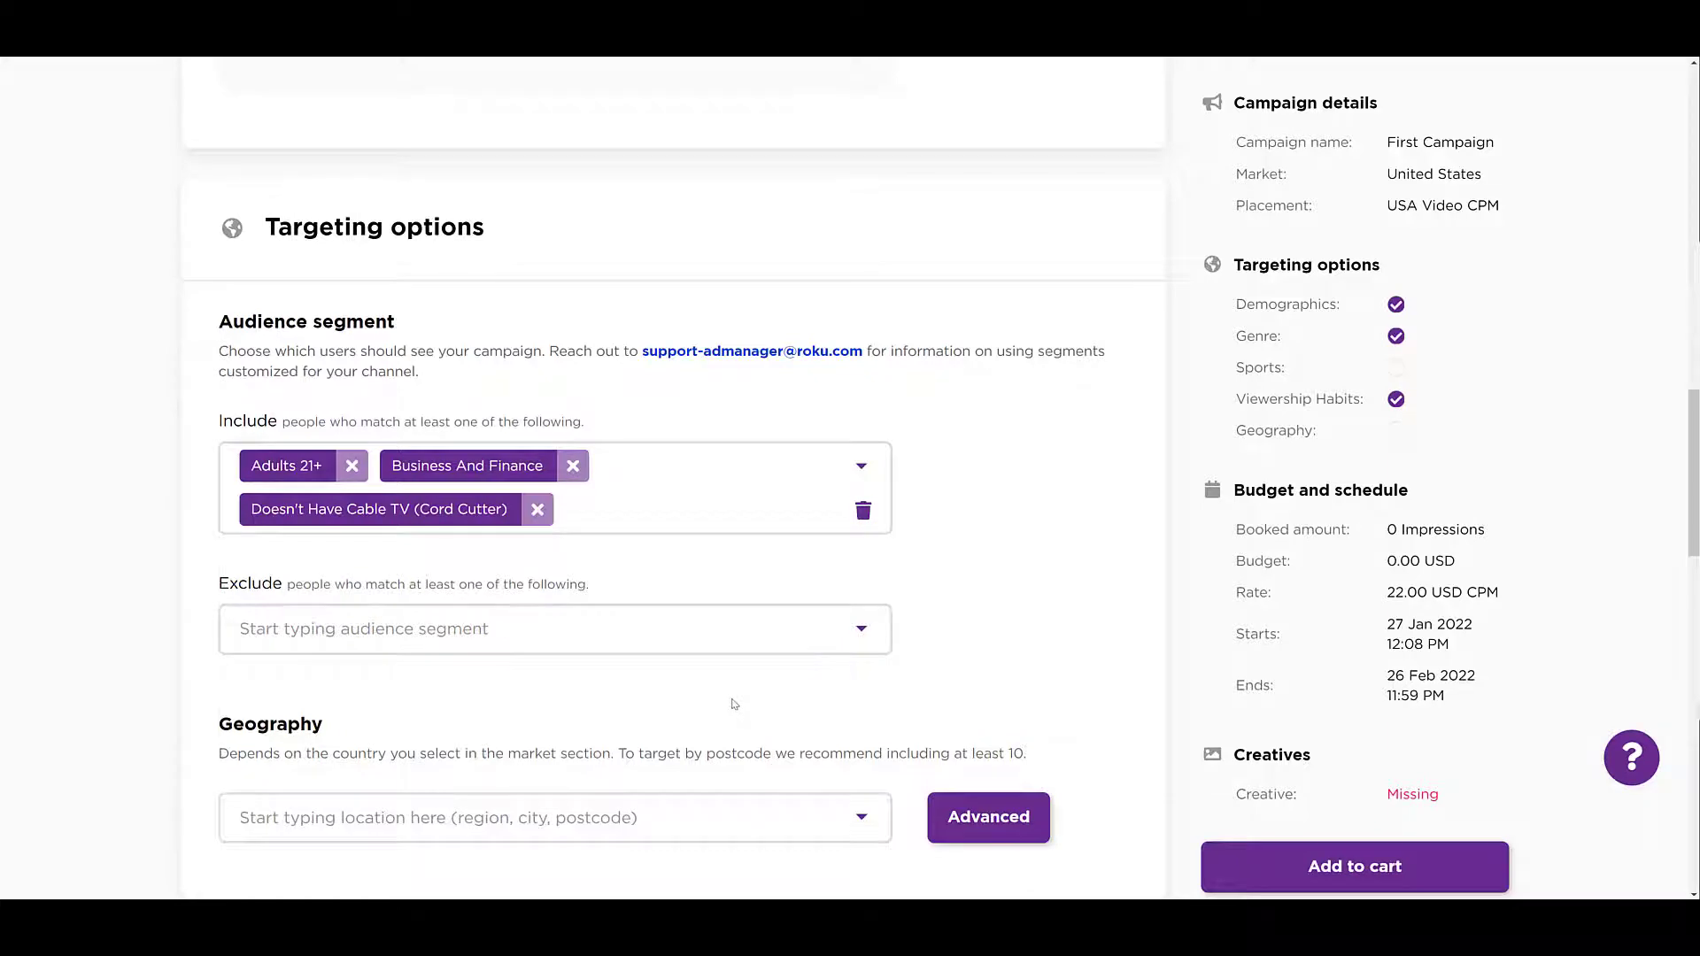
pyautogui.click(715, 637)
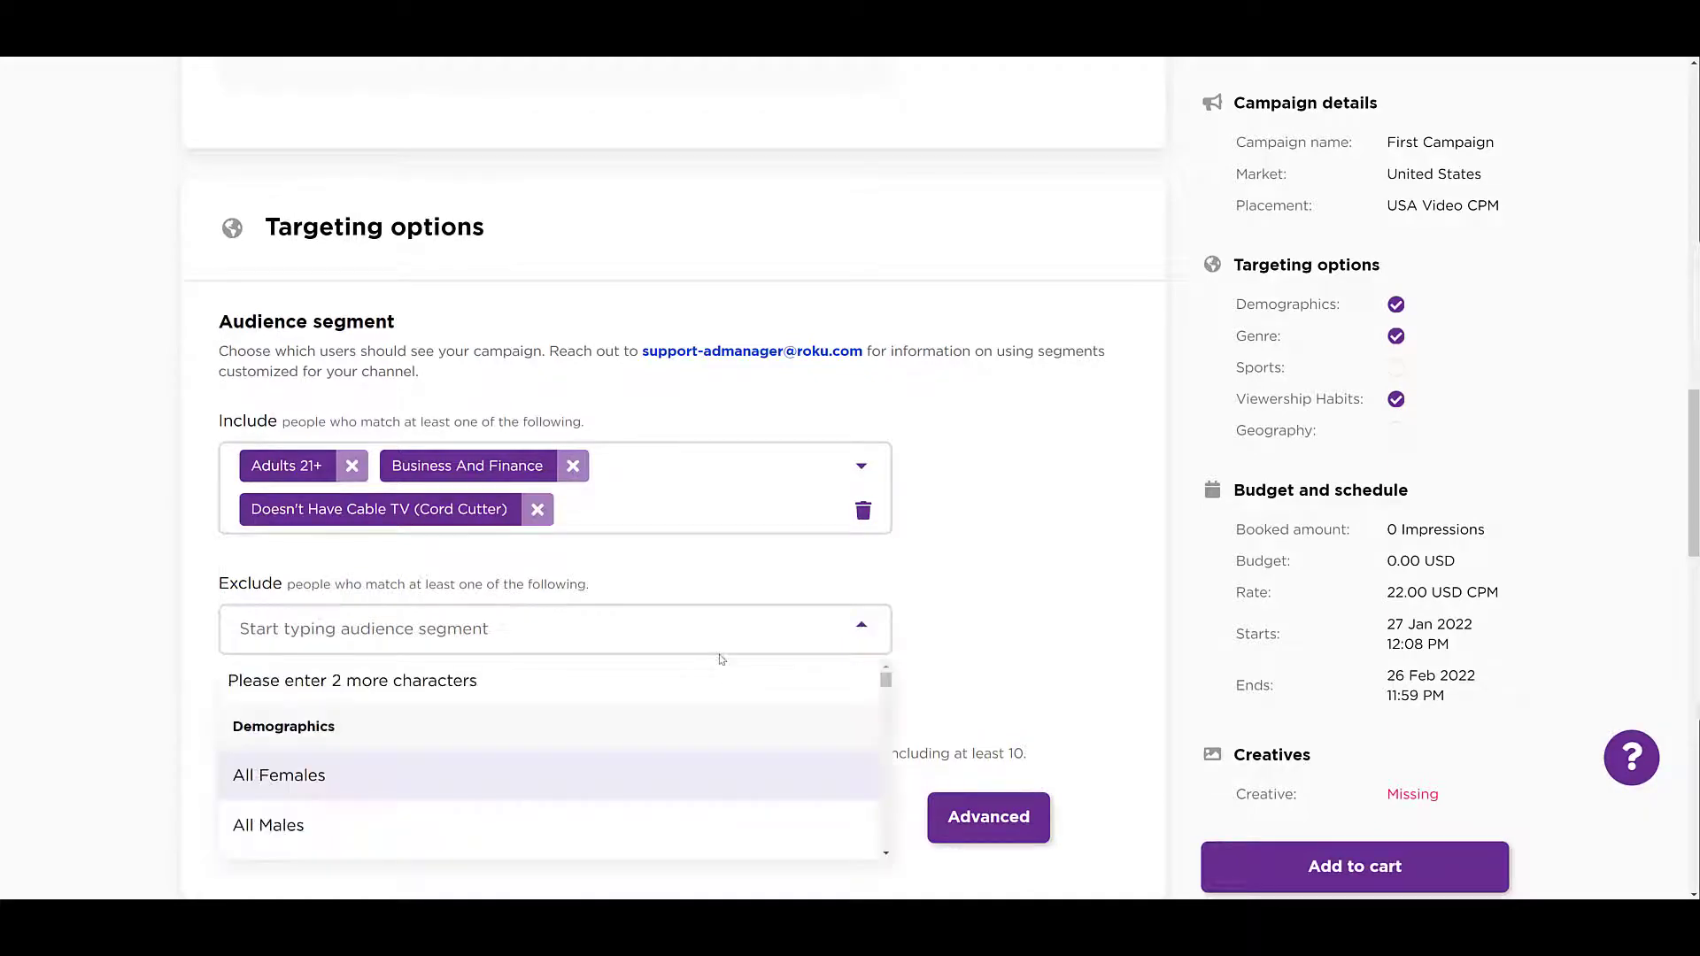
pyautogui.scroll(-3, 721, 706)
pyautogui.scroll(-3, 717, 713)
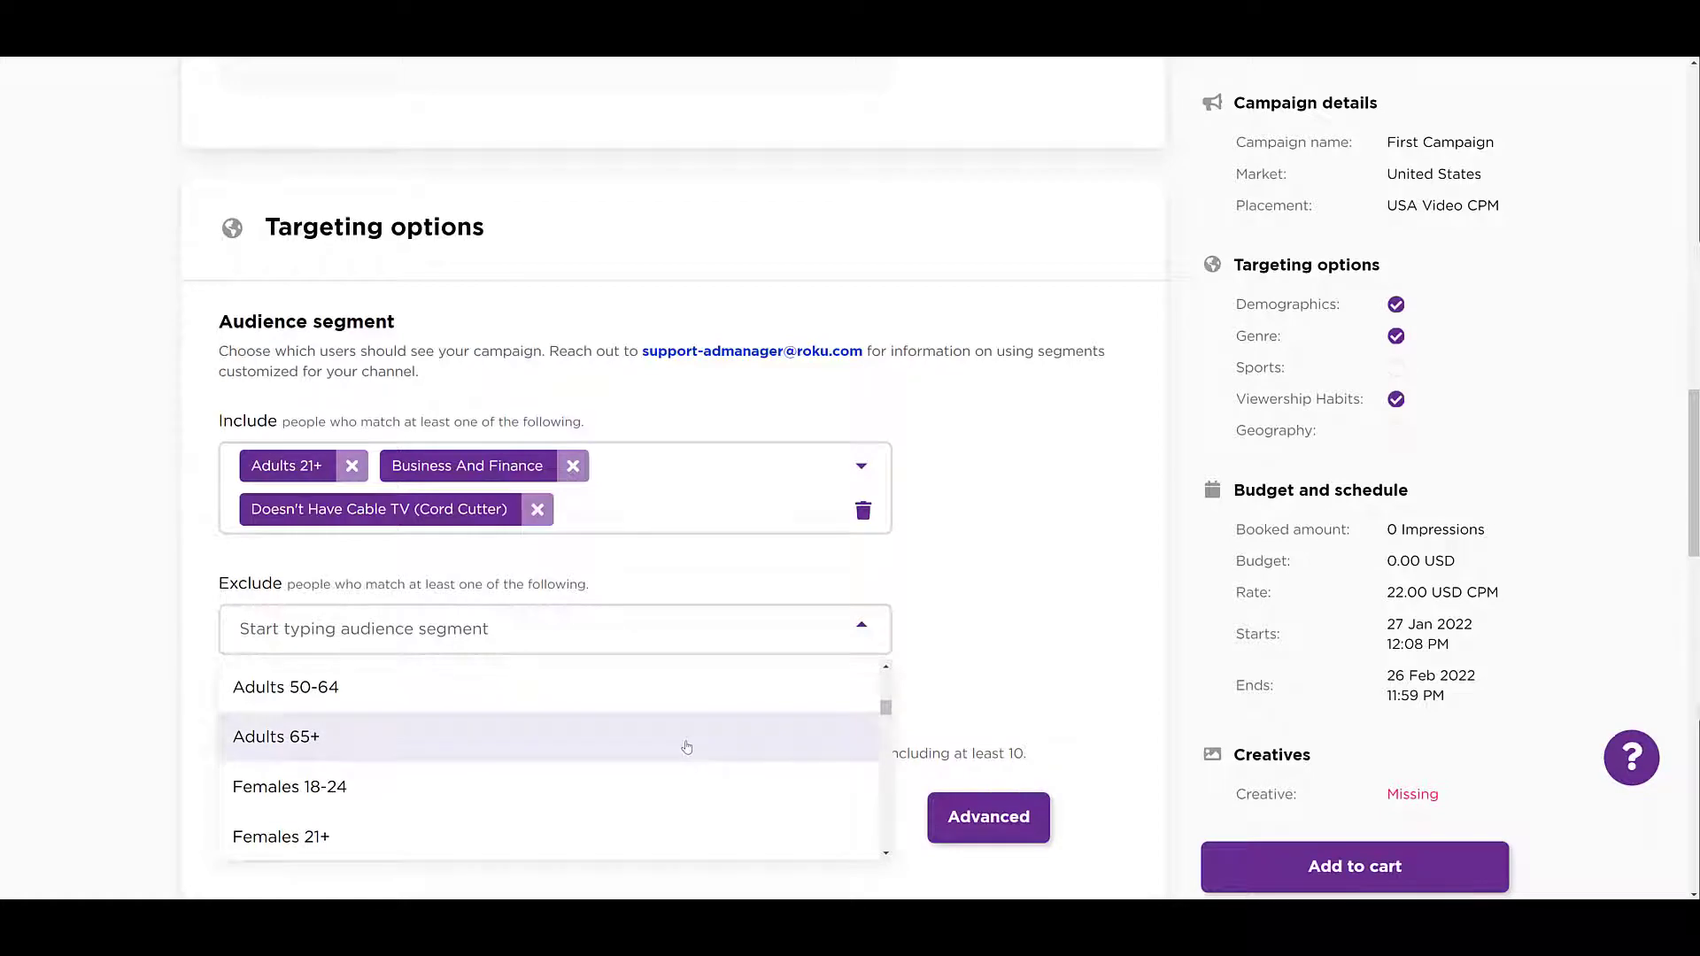
pyautogui.click(687, 748)
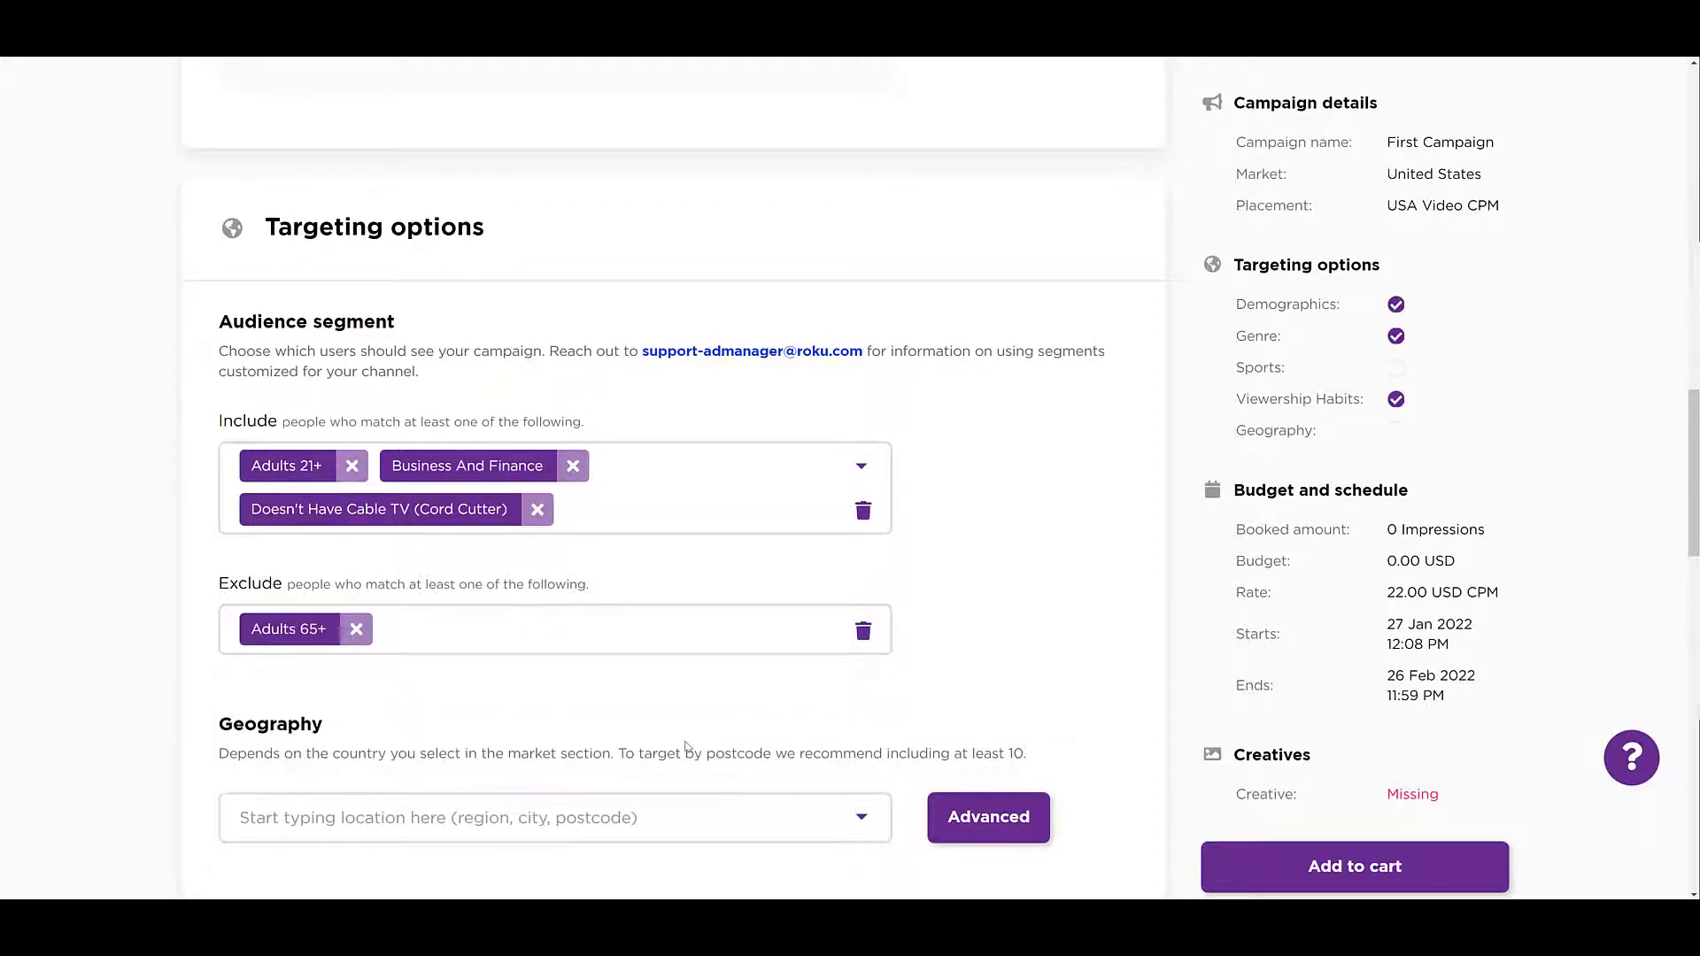
pyautogui.click(673, 637)
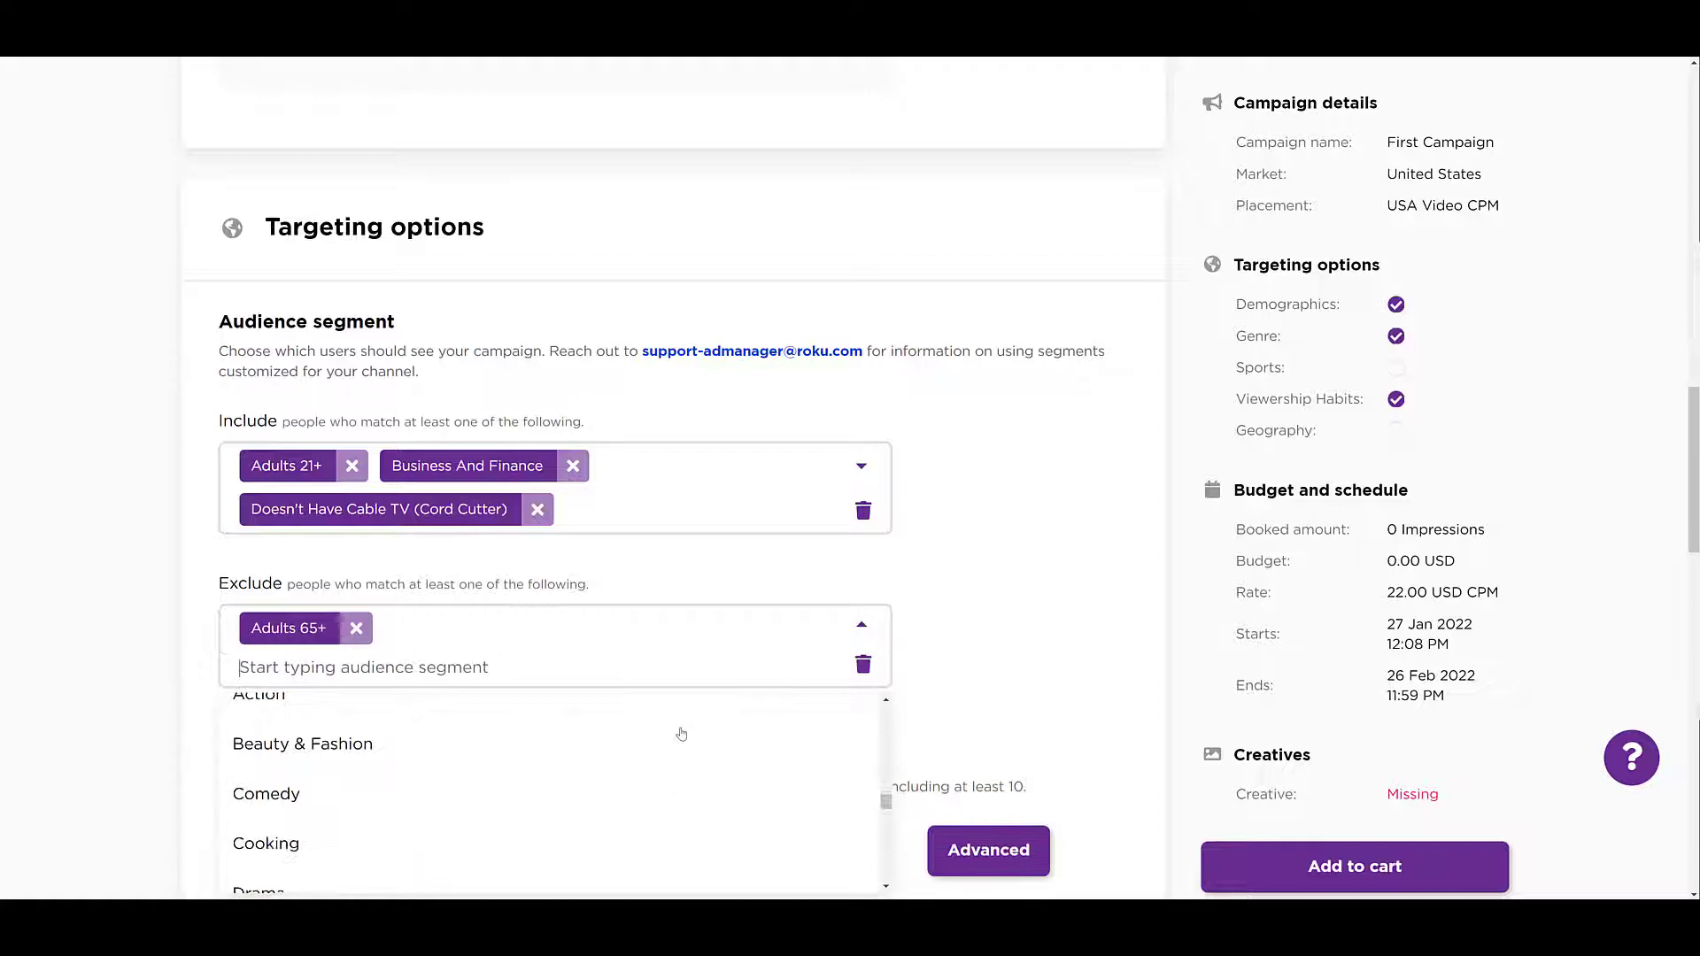
pyautogui.scroll(-10, 677, 733)
pyautogui.scroll(2, 679, 734)
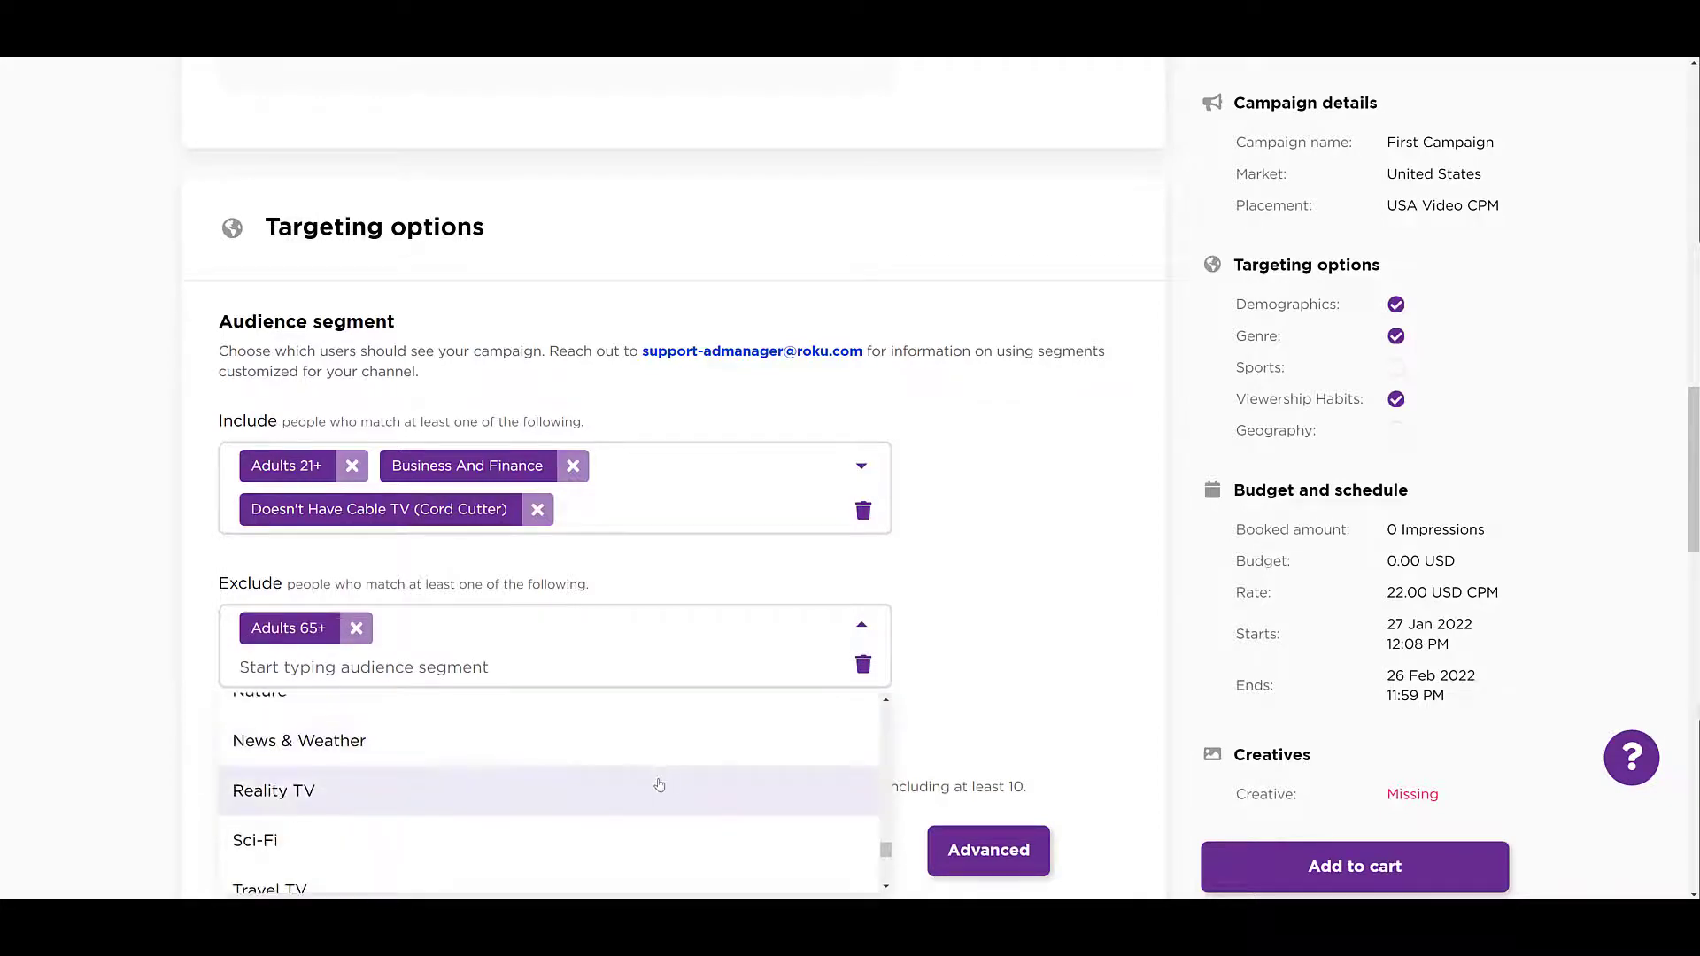
pyautogui.click(656, 785)
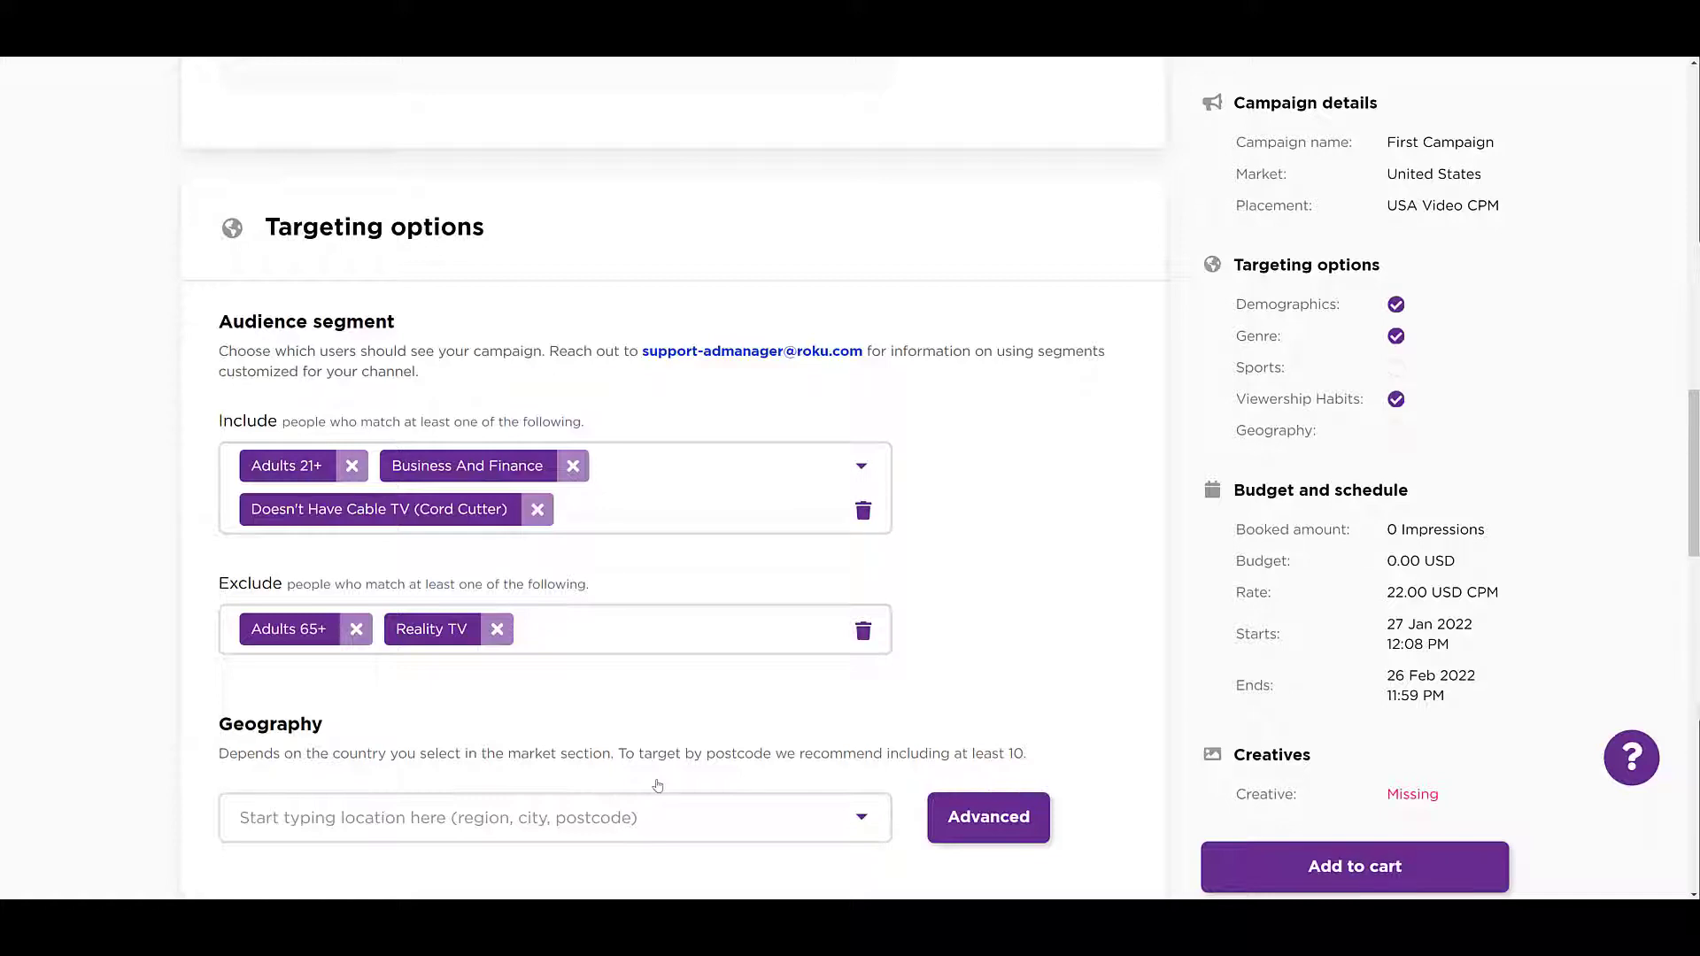
pyautogui.scroll(-2, 657, 786)
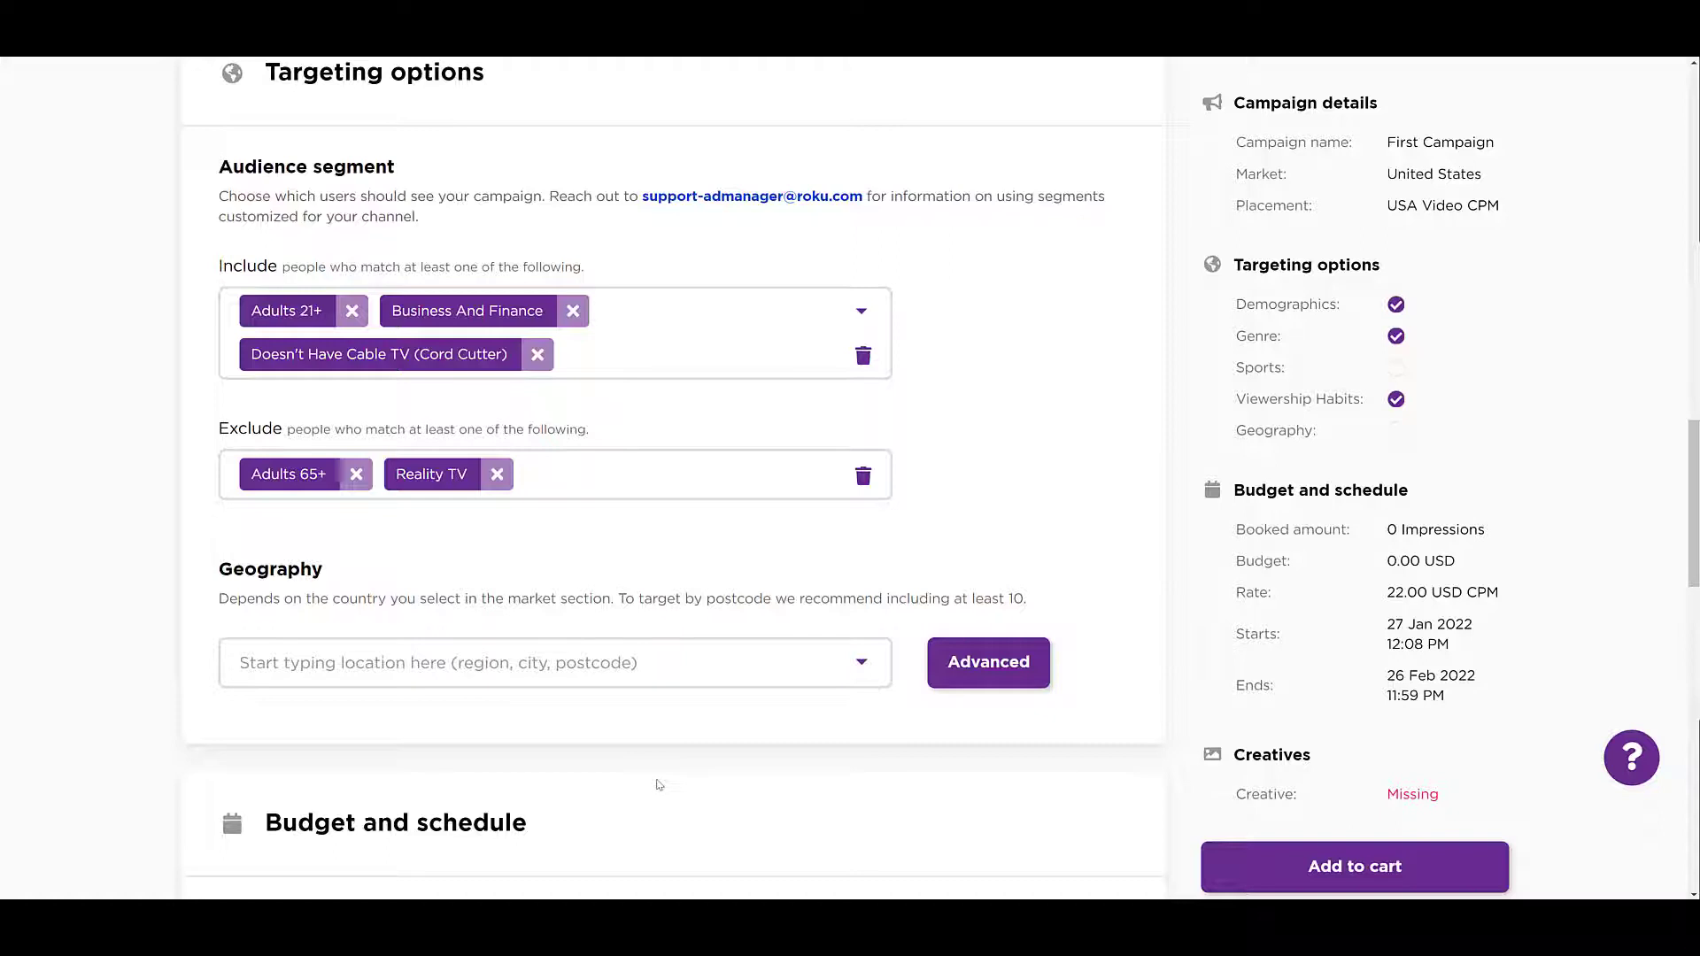
# - Add Wisconsin and Illinois as targeted states in the Geography field
pyautogui.click(683, 660)
pyautogui.write('wisconsin')
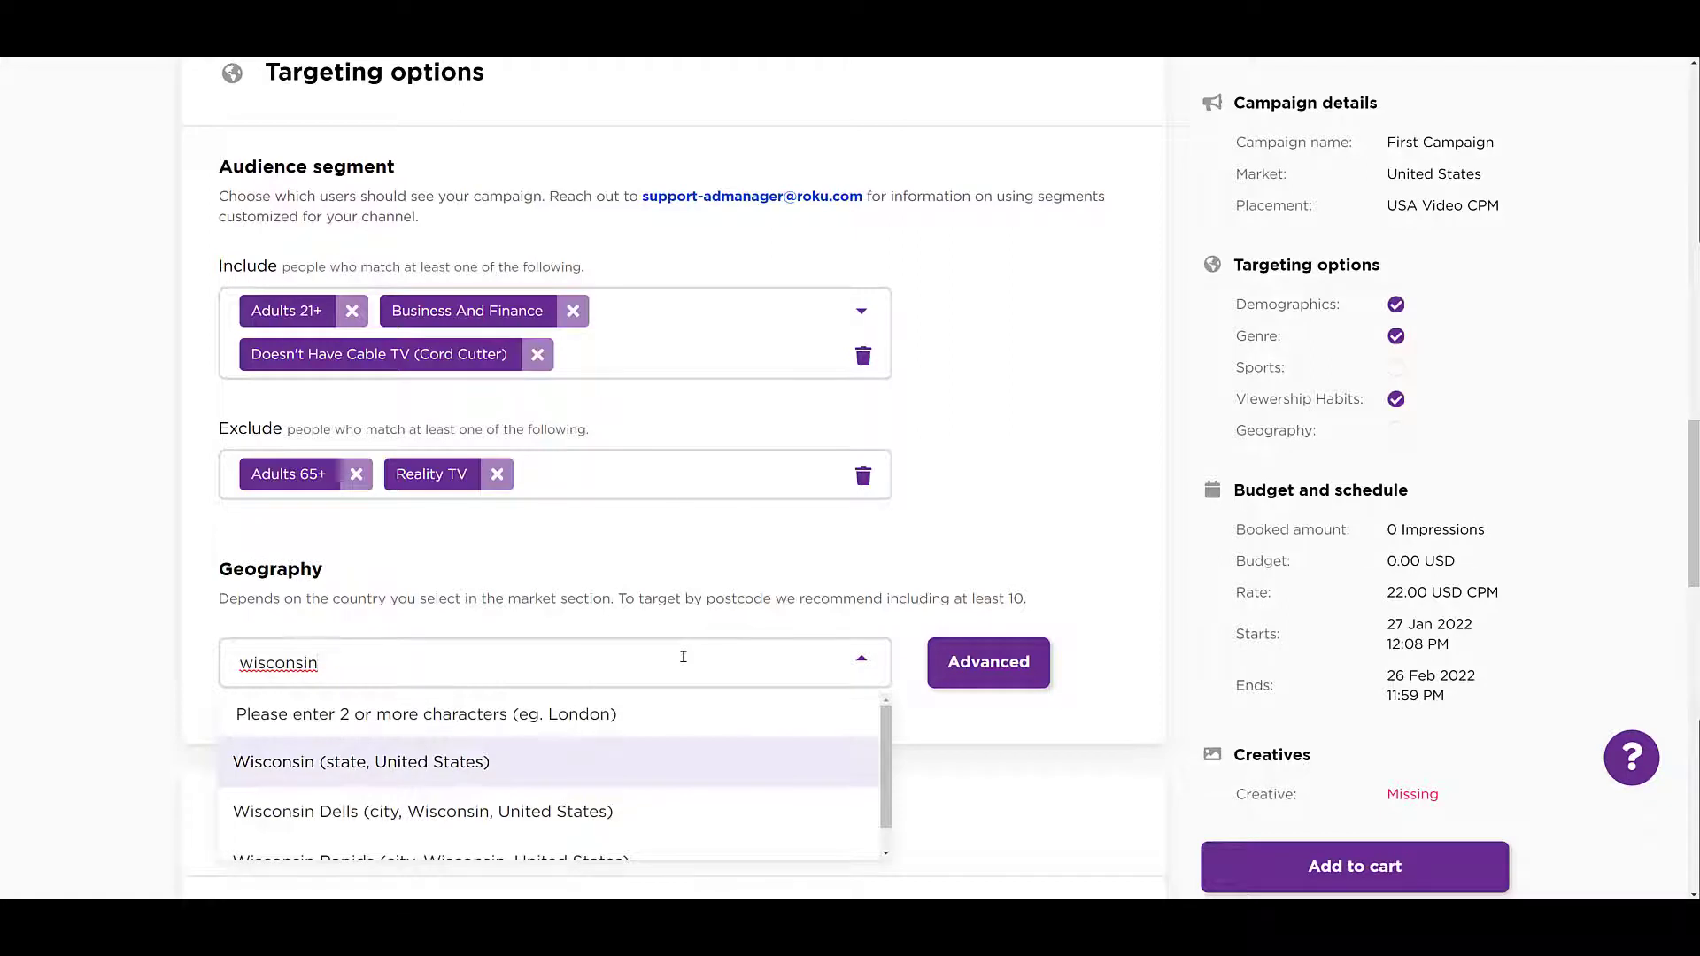
pyautogui.click(664, 767)
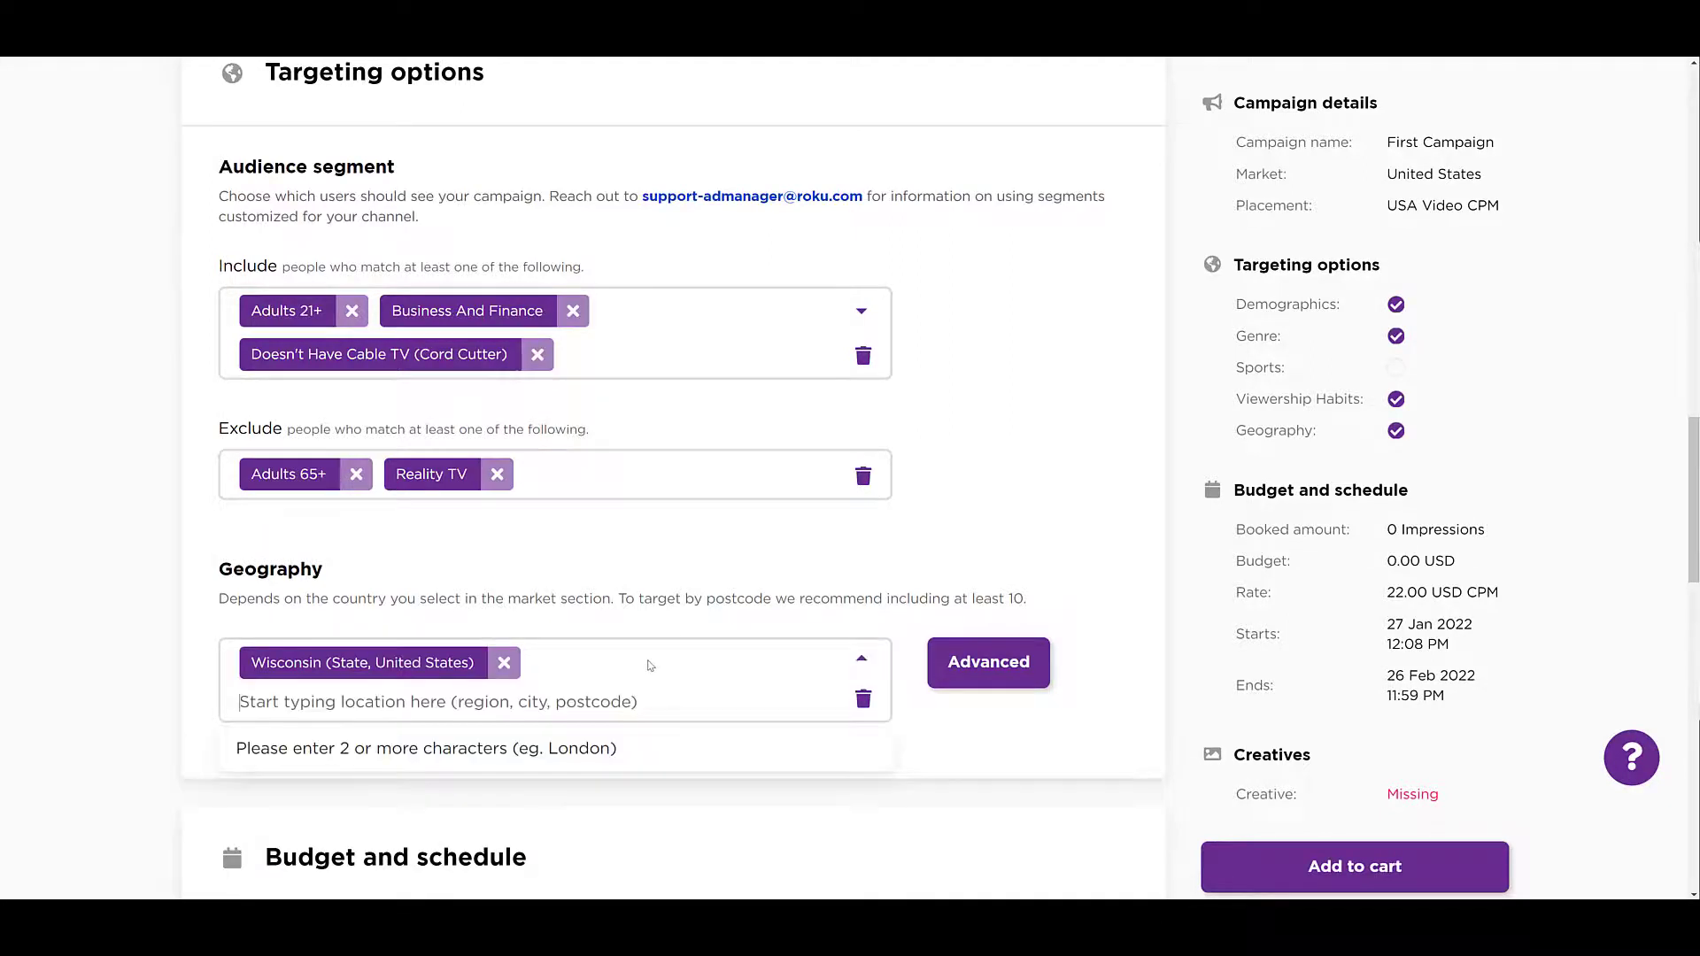
pyautogui.write('illinois')
pyautogui.click(632, 816)
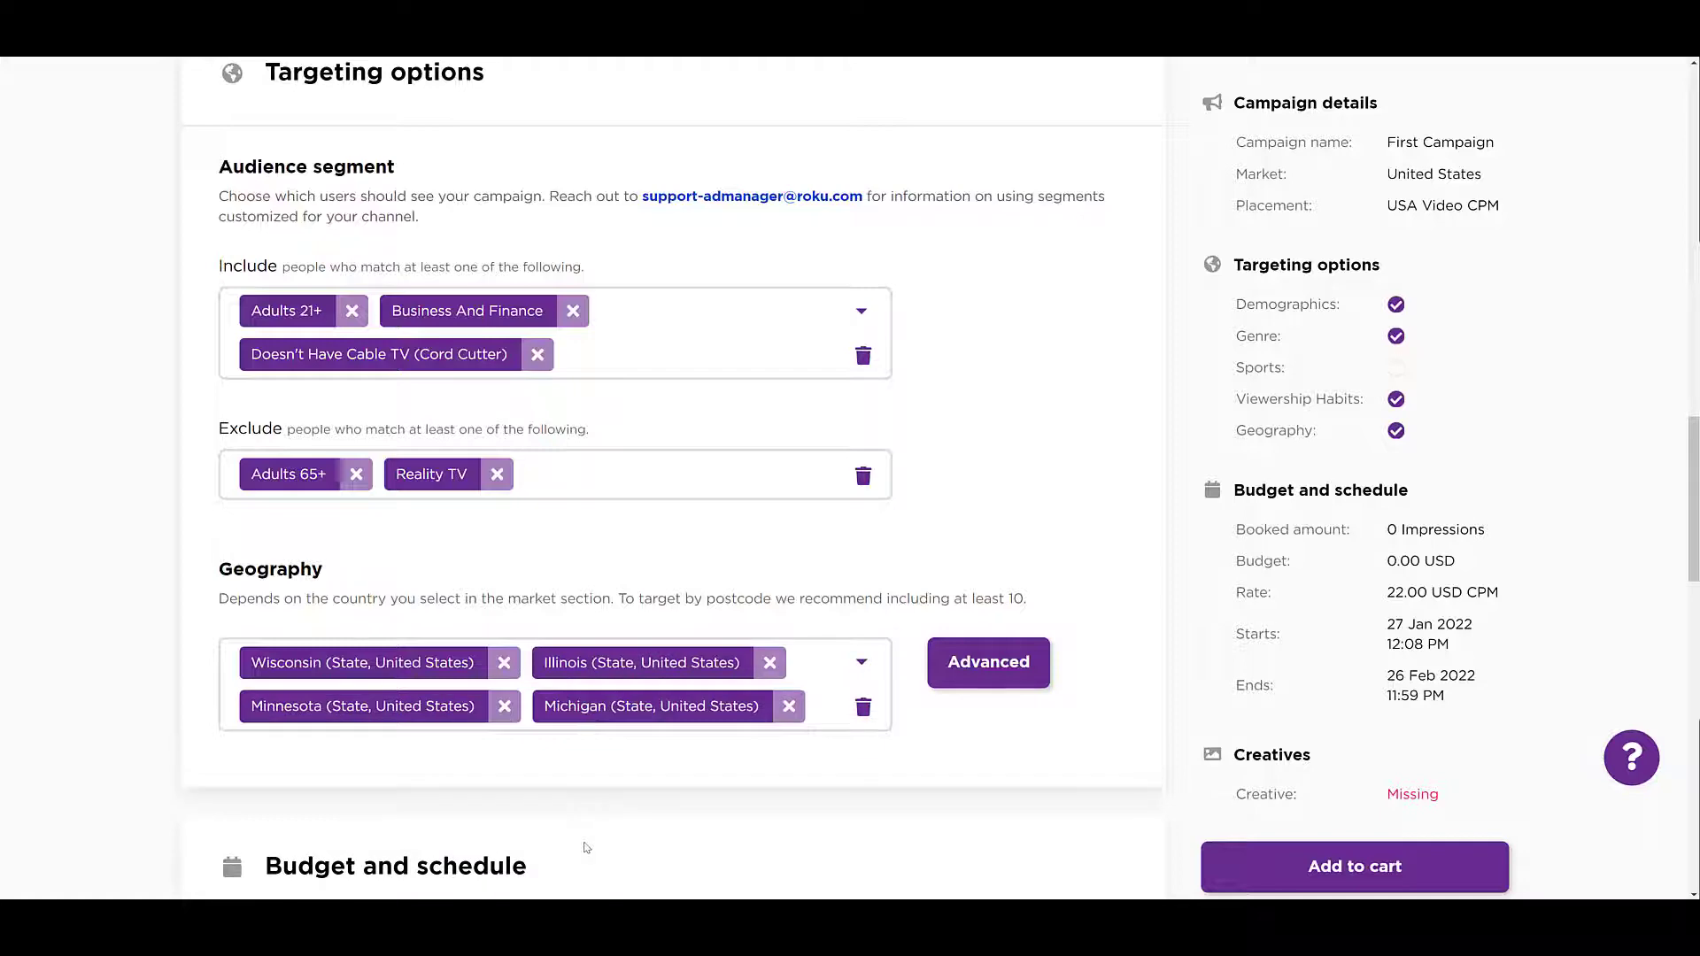
pyautogui.scroll(-5, 584, 847)
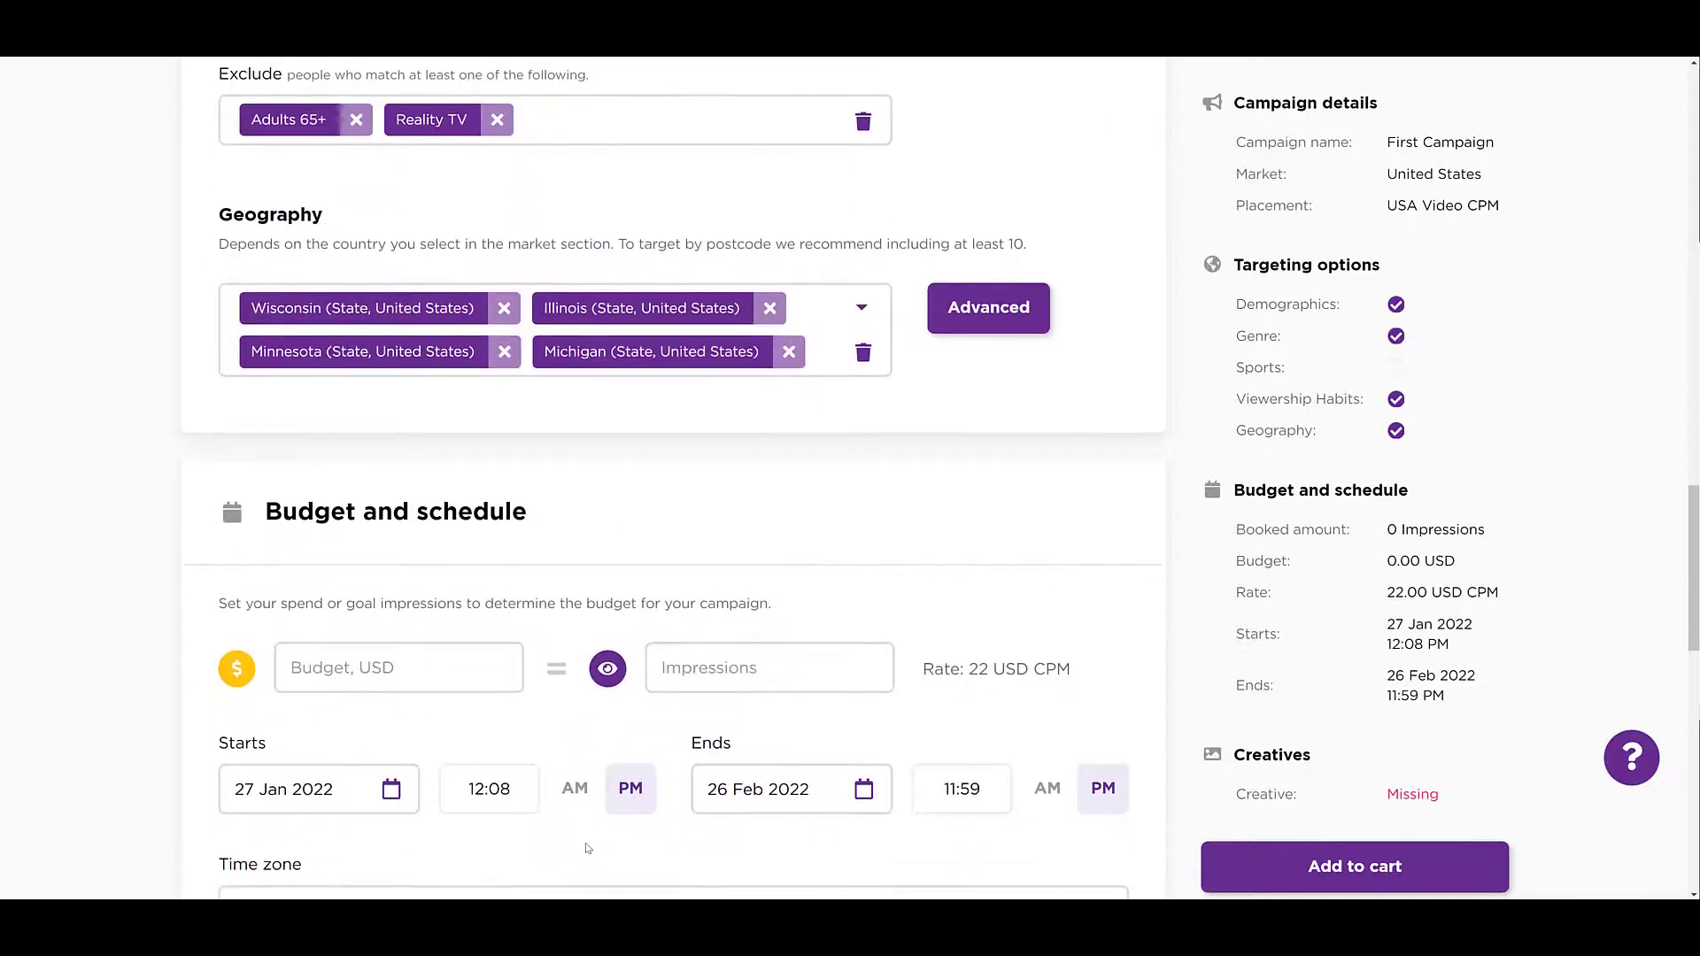
pyautogui.scroll(-2, 586, 848)
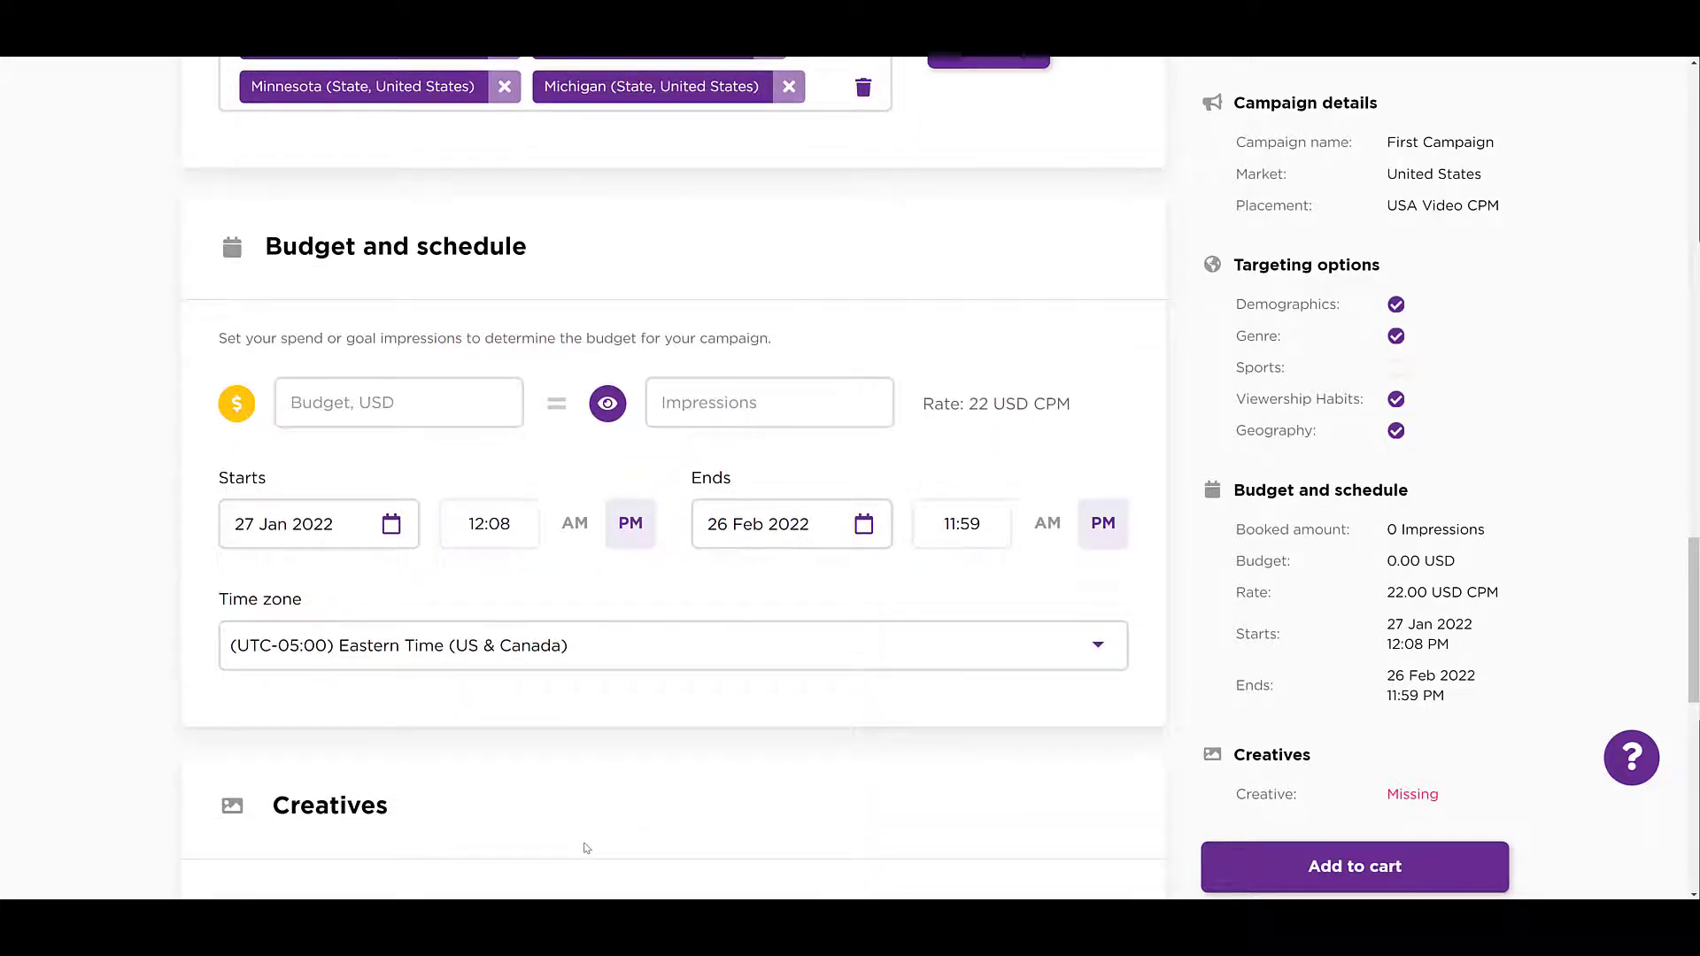
# - Set the campaign budget to 500 USD
pyautogui.click(429, 416)
pyautogui.write('1')
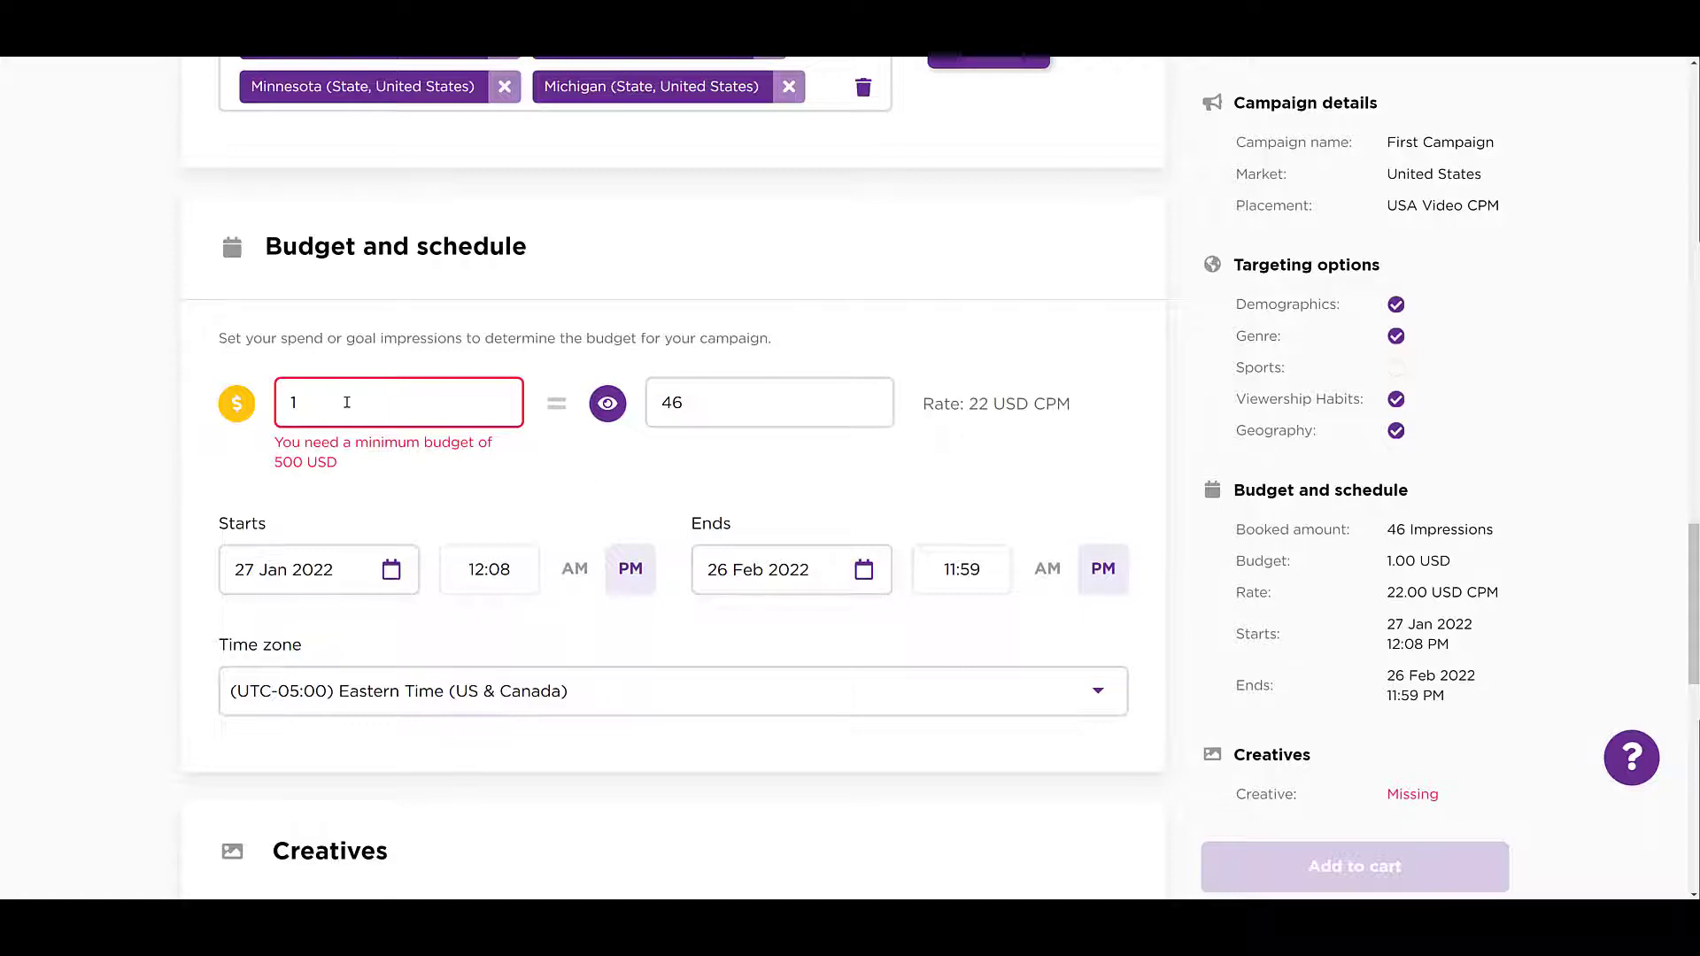
pyautogui.click(347, 402)
pyautogui.press('BackSpace')
pyautogui.write('500')
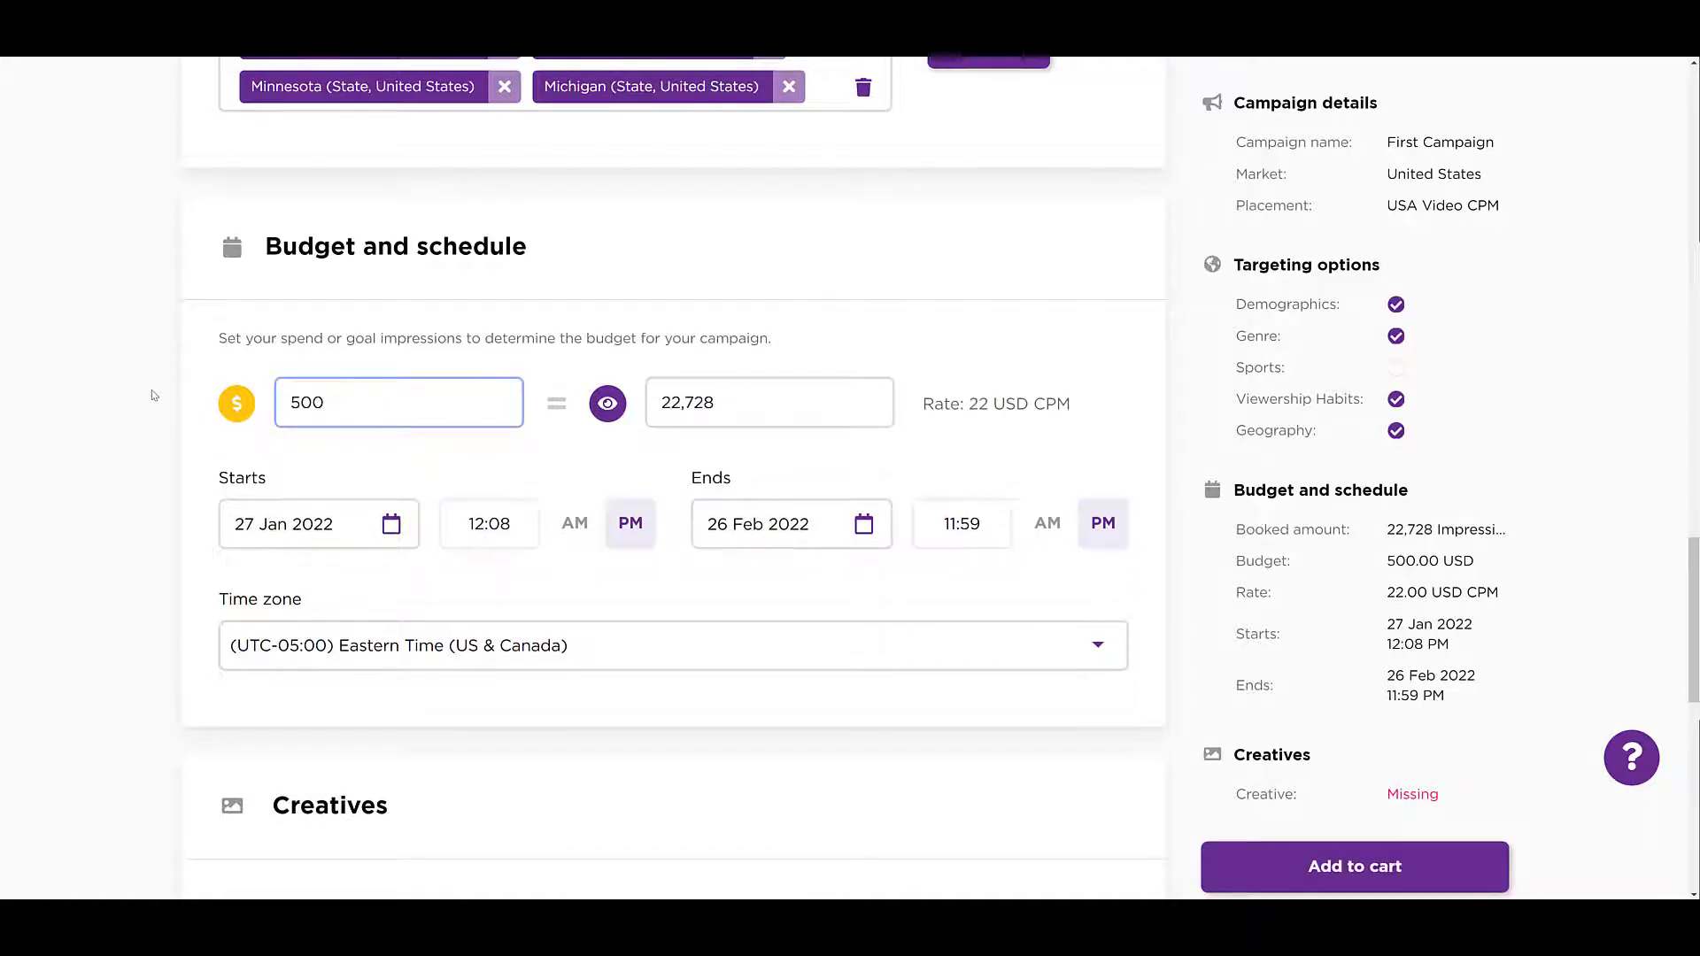
# - Schedule the campaign from 02 Feb 2022 to 20 Feb 2022
pyautogui.click(390, 525)
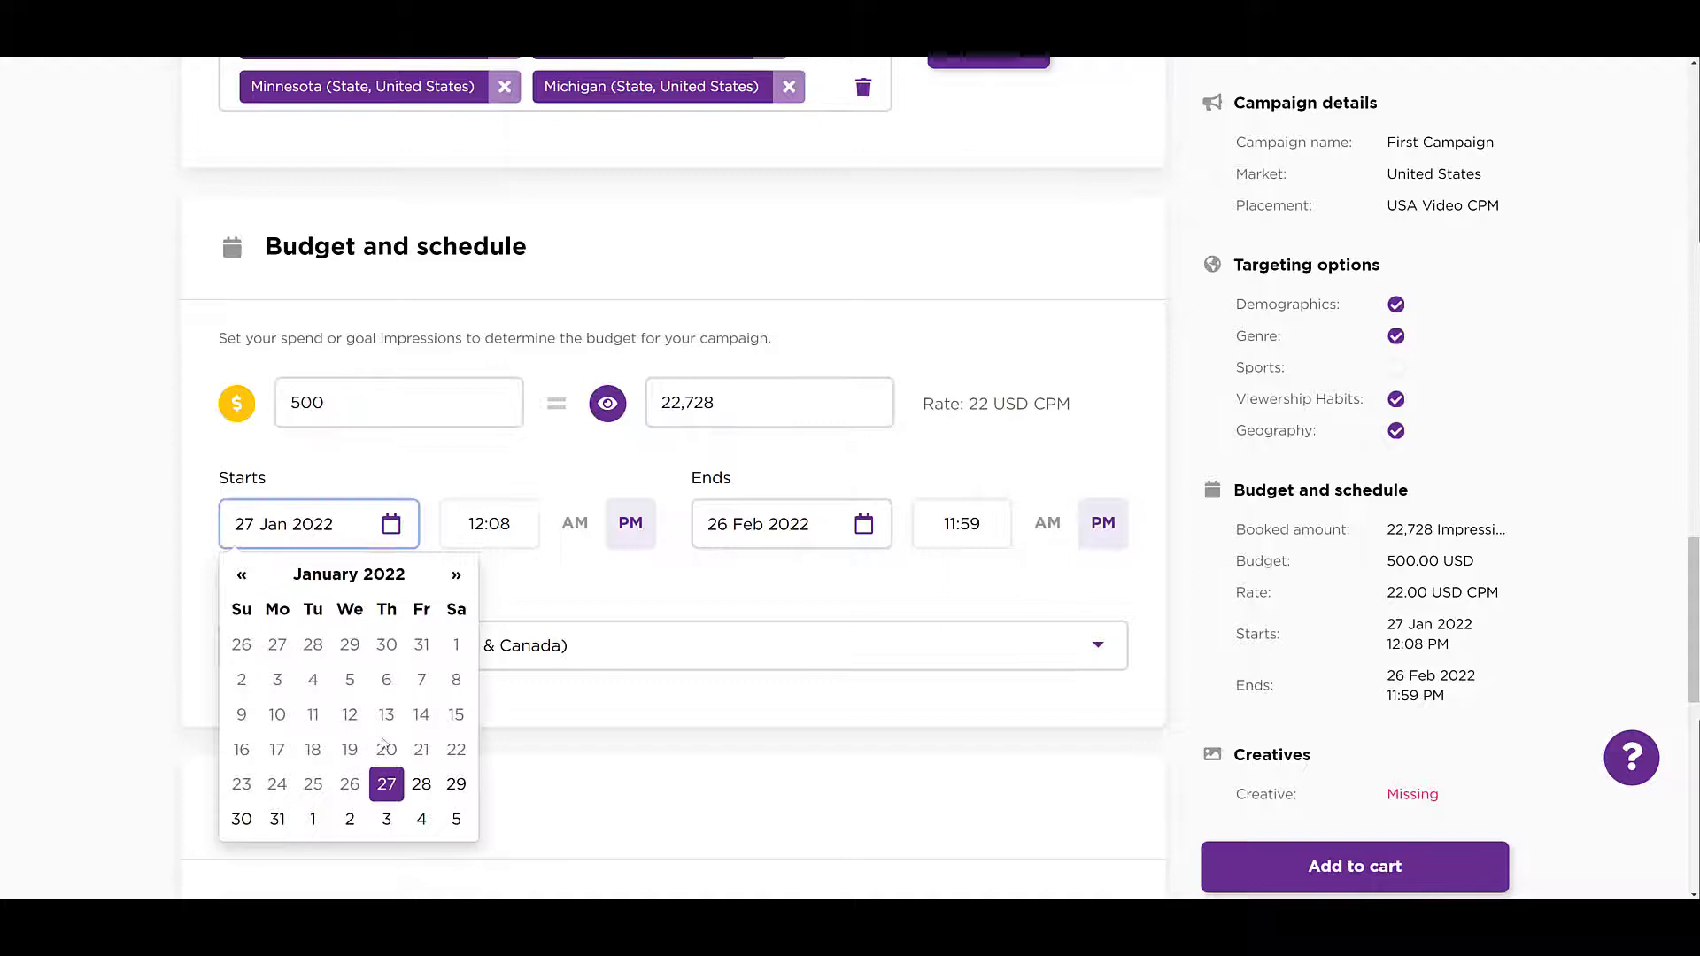
pyautogui.click(352, 821)
pyautogui.click(832, 534)
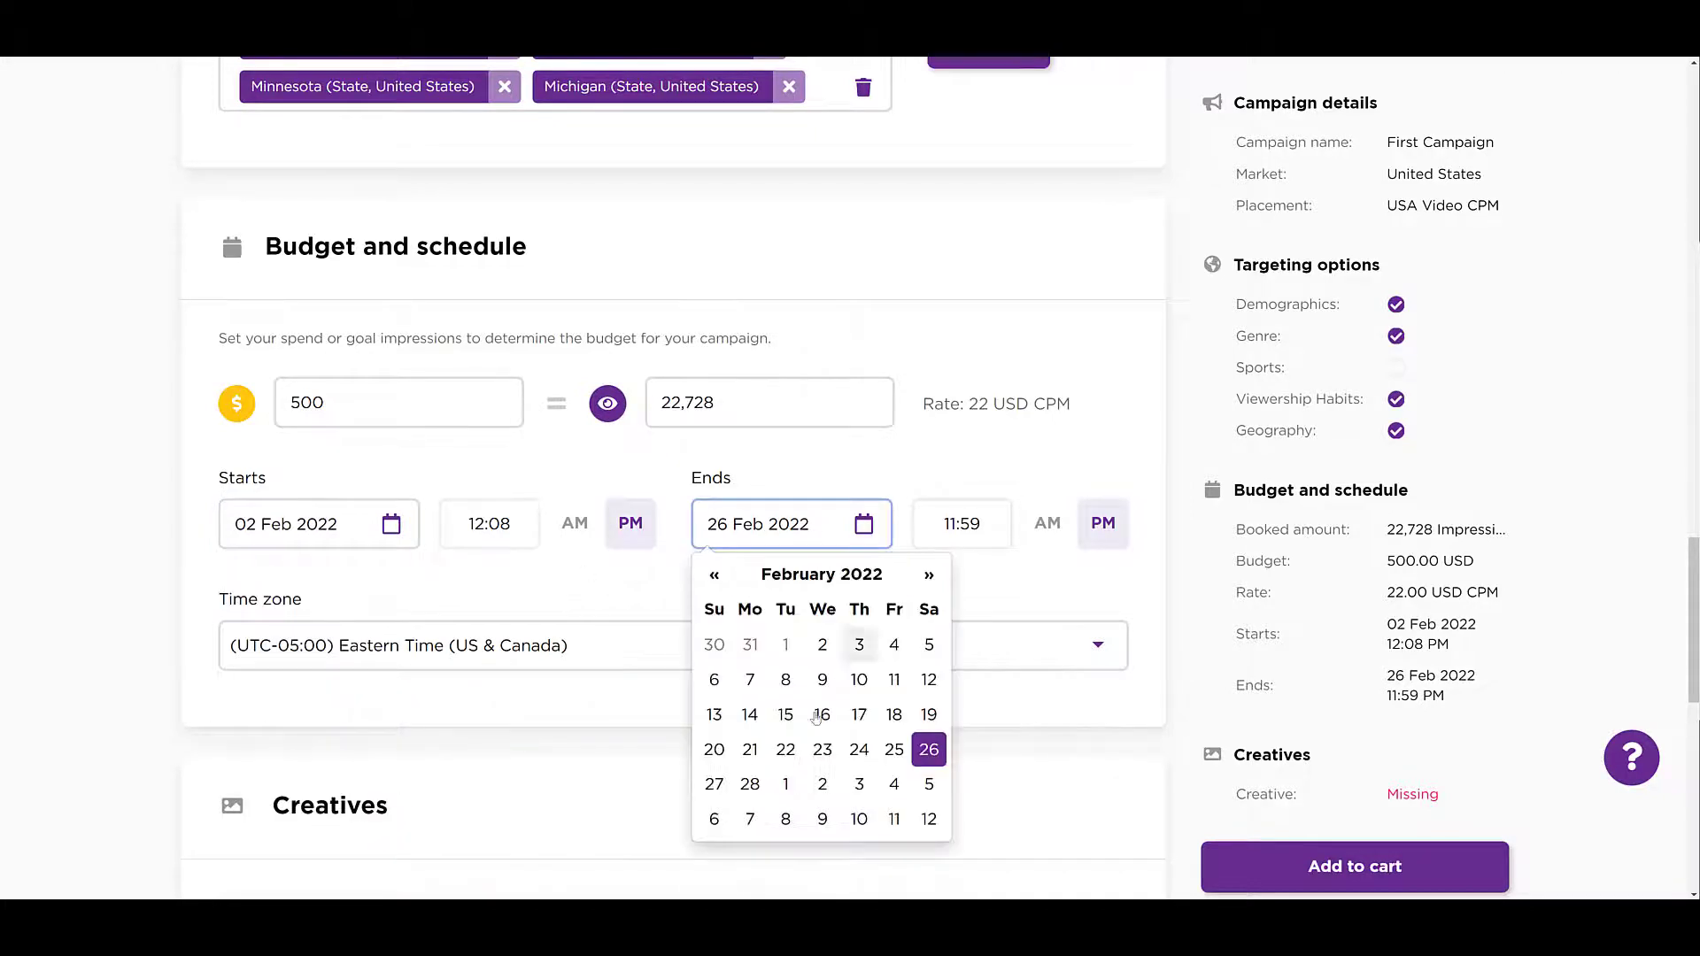
pyautogui.click(714, 750)
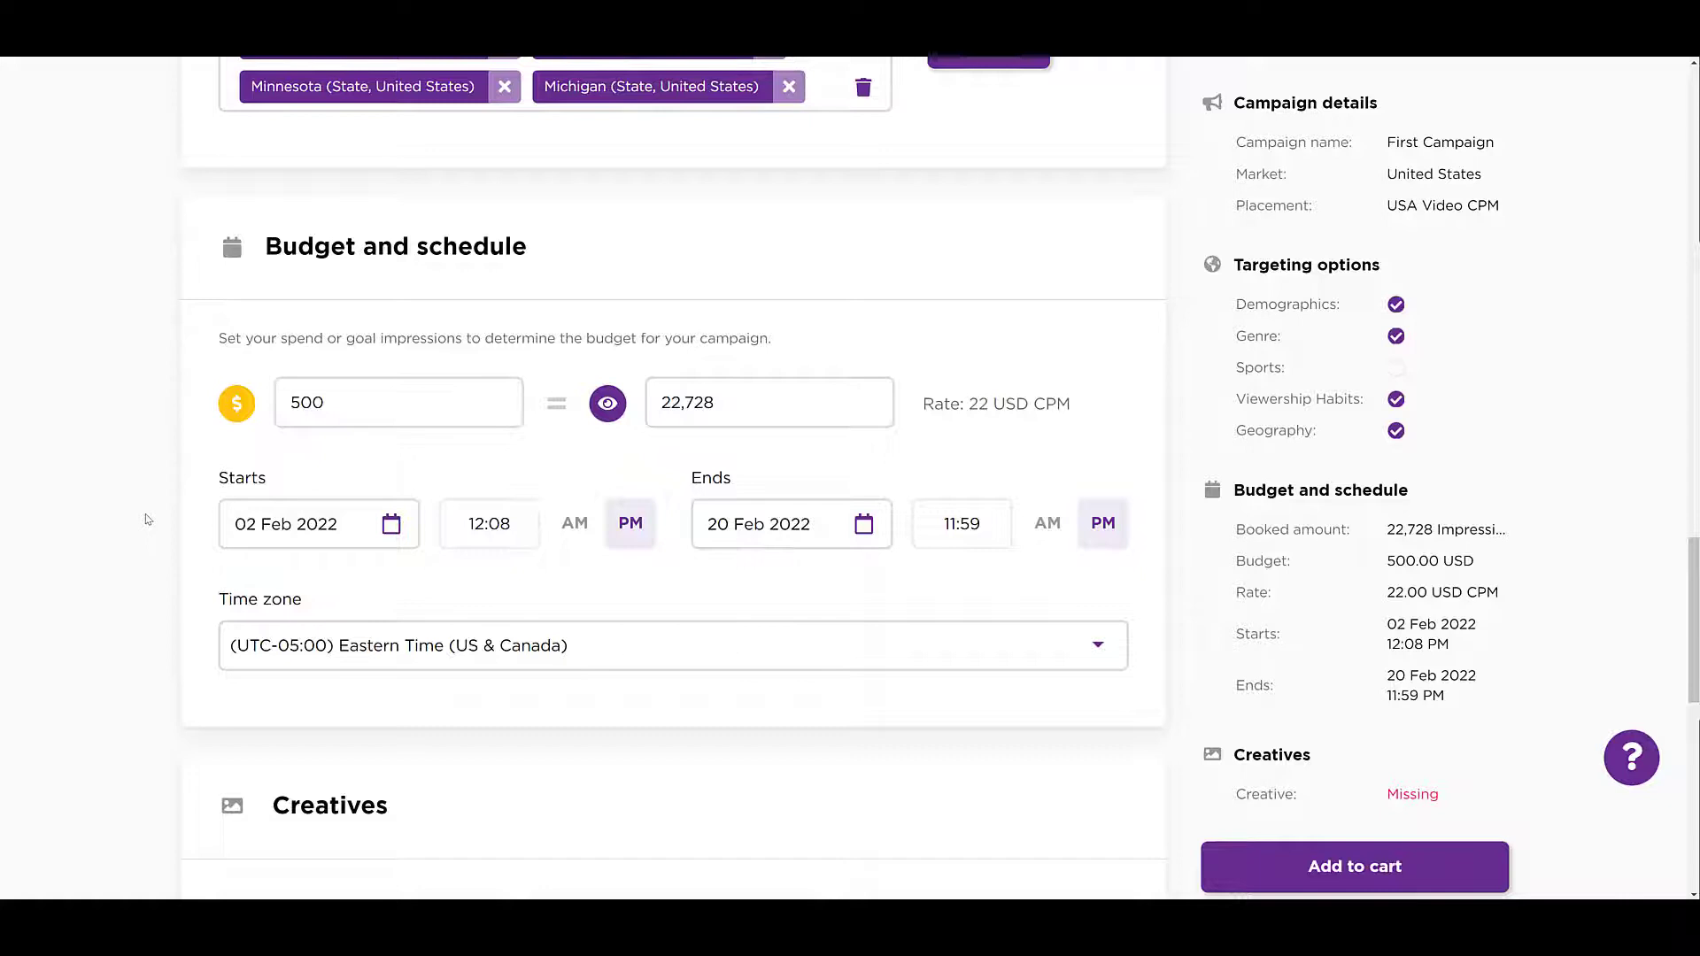
# - Upload a video creative from the computer and dismiss the failed-upload message
pyautogui.scroll(-4, 145, 520)
pyautogui.scroll(-2, 147, 518)
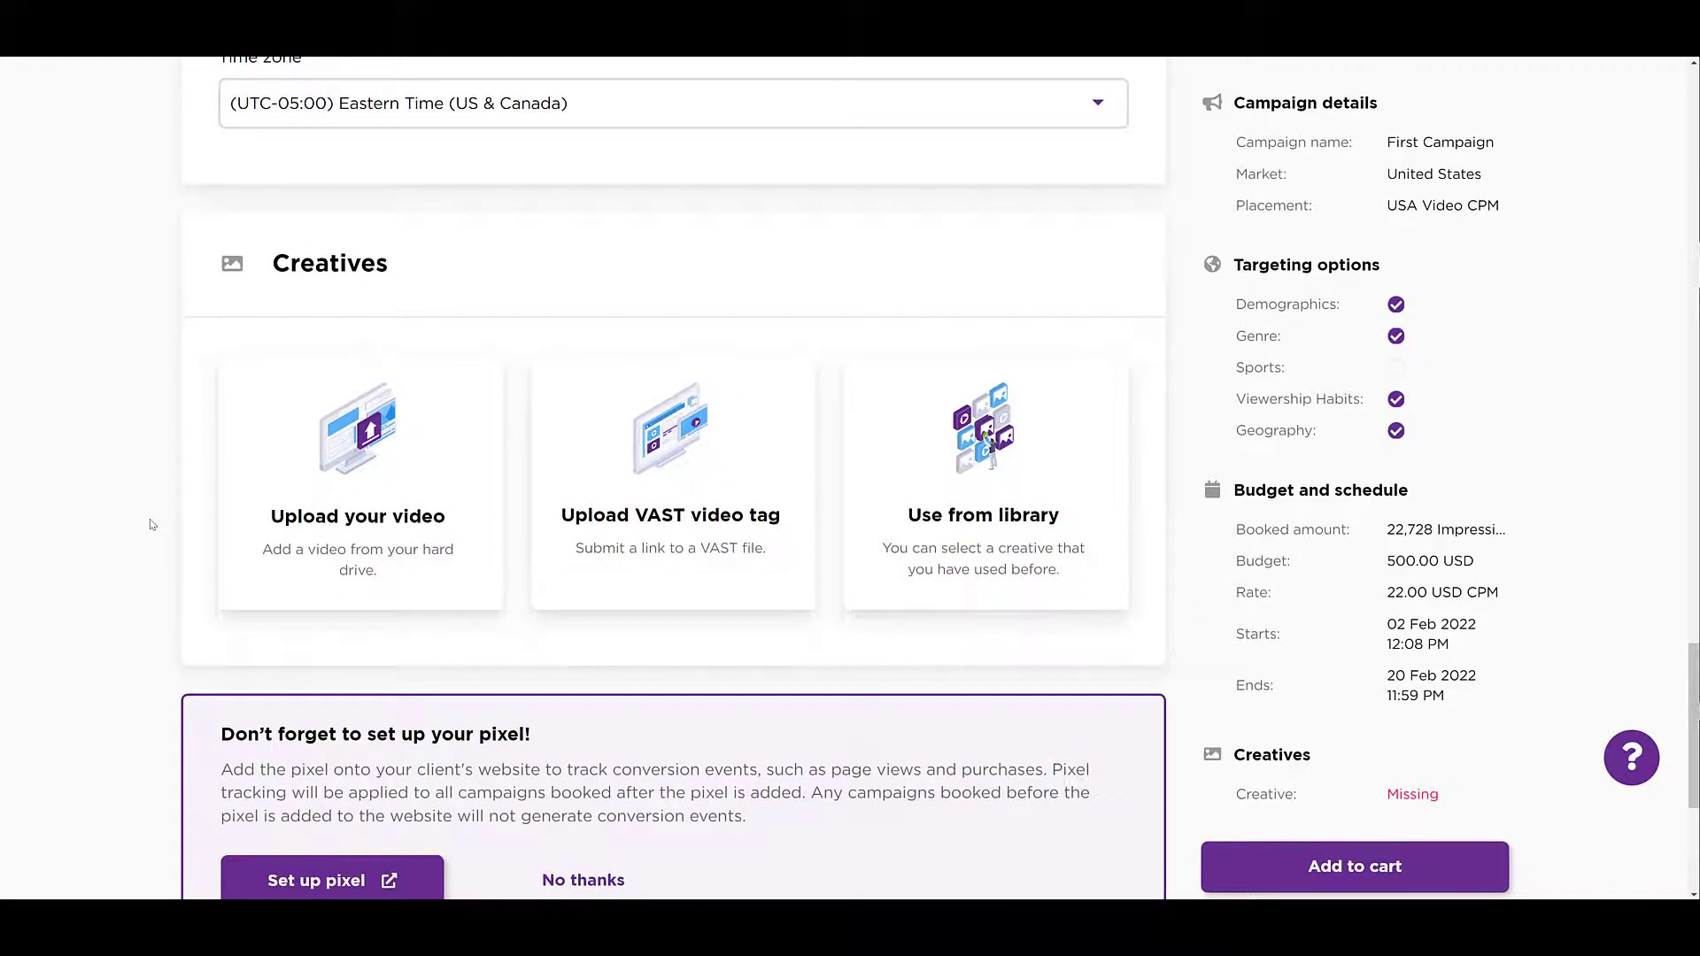
pyautogui.click(479, 492)
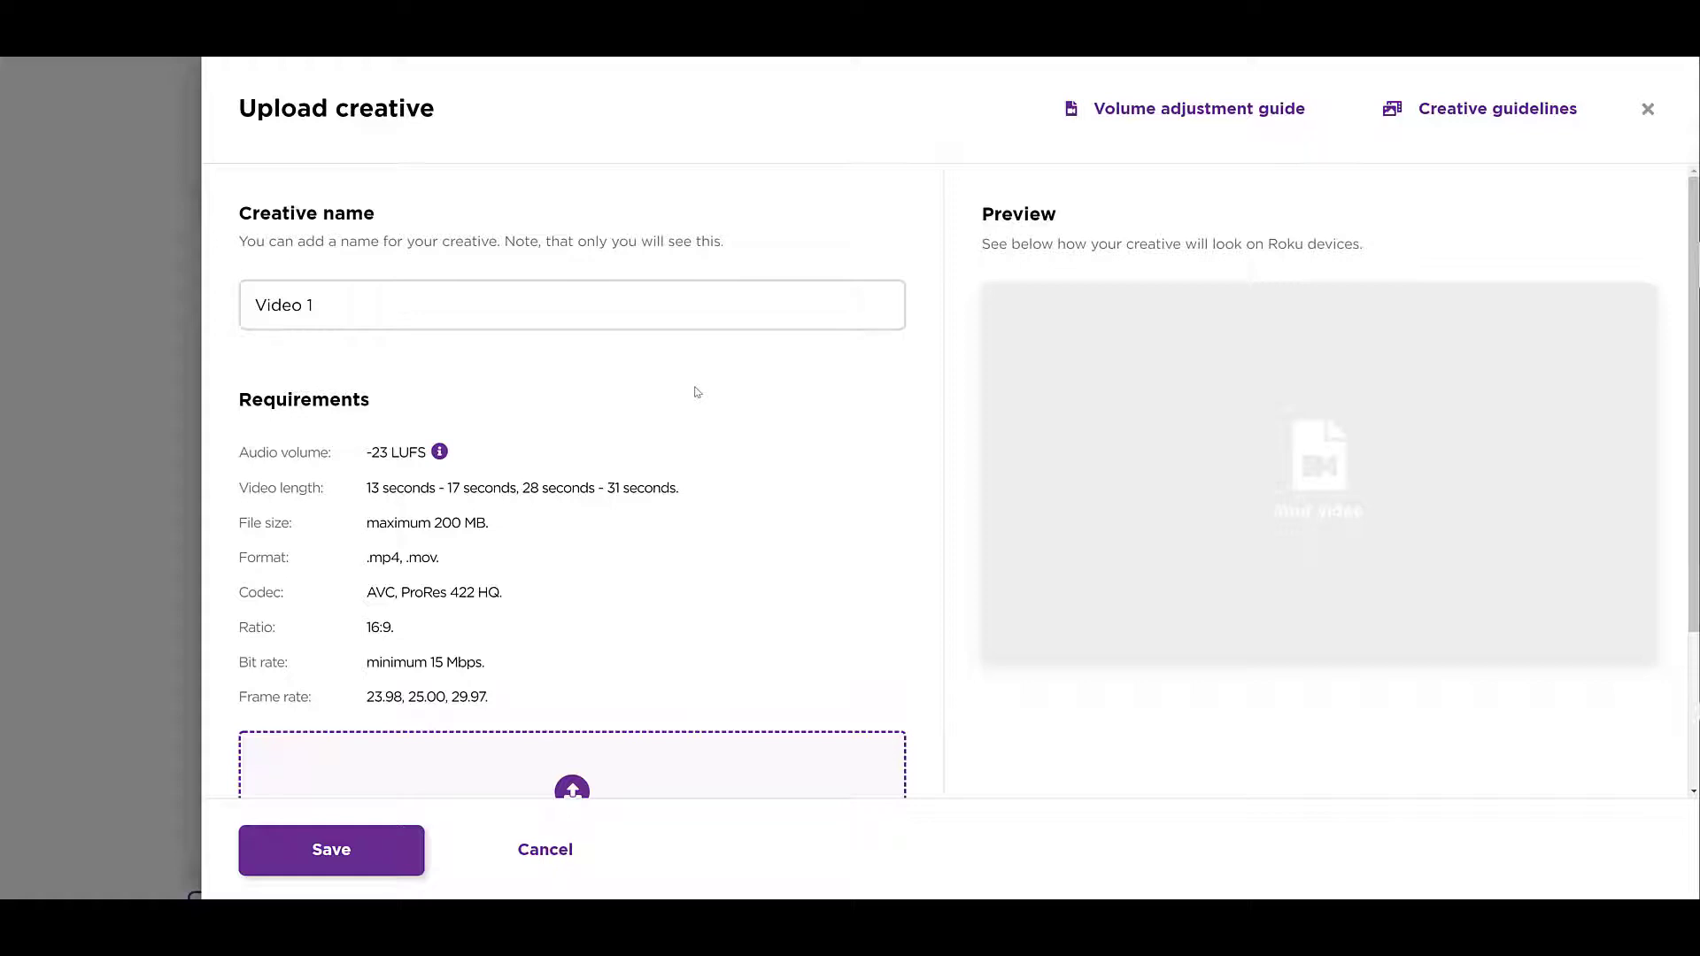
pyautogui.scroll(-2, 696, 392)
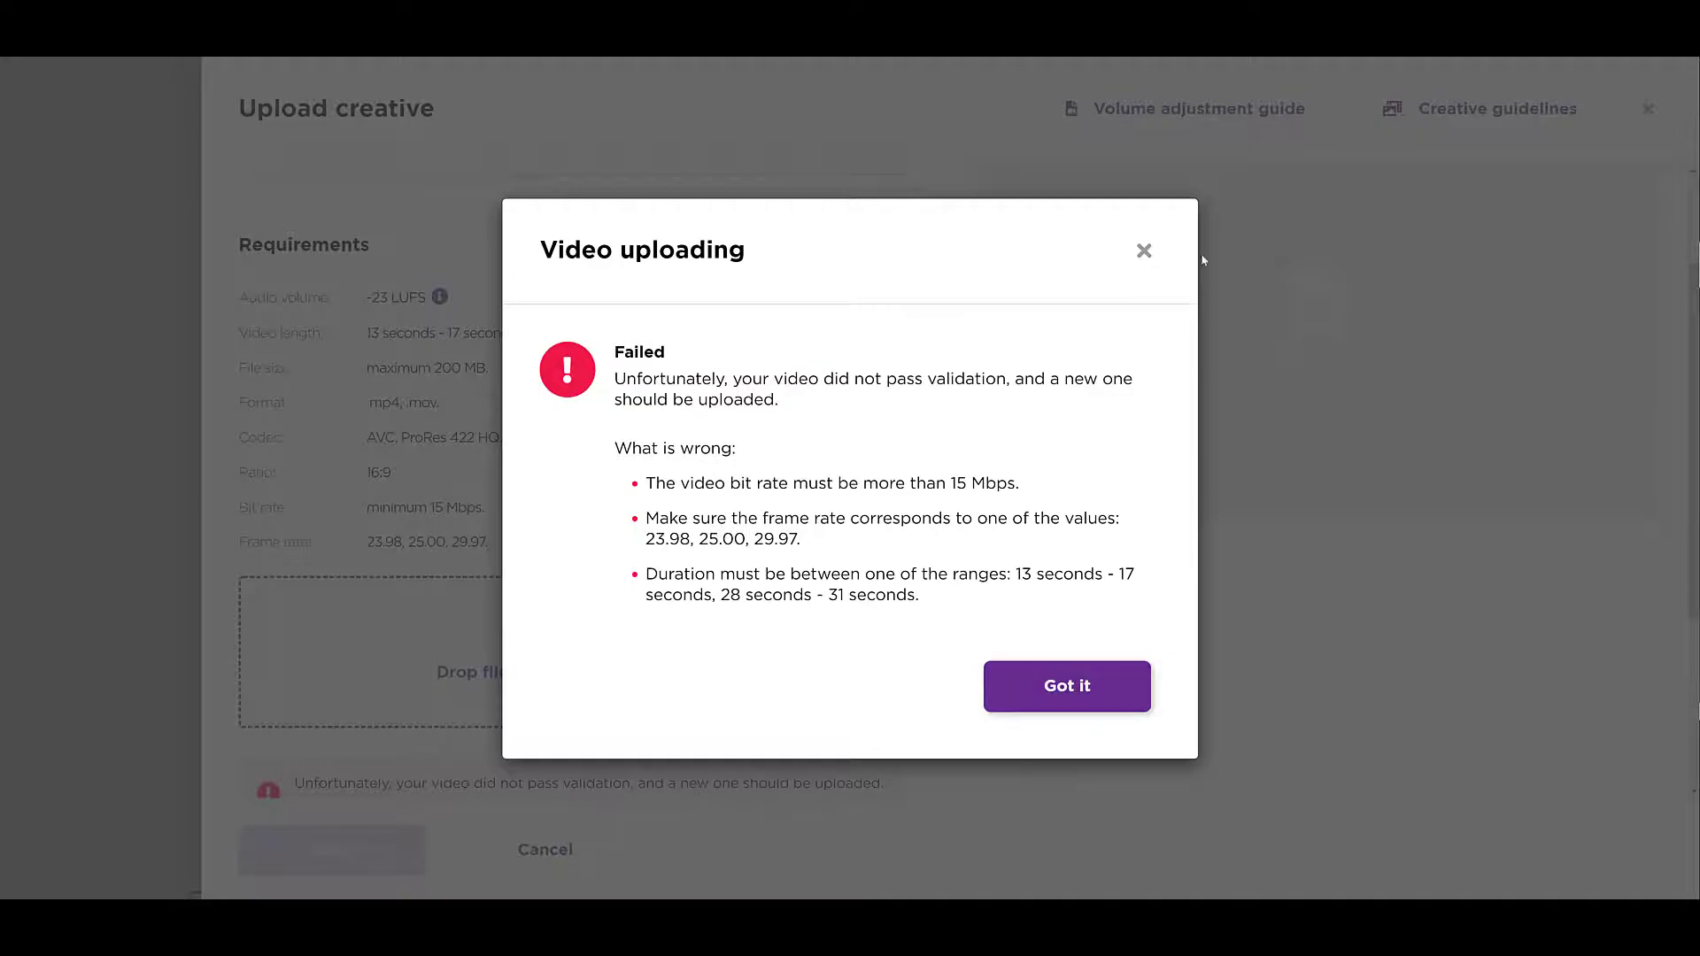
pyautogui.click(1144, 251)
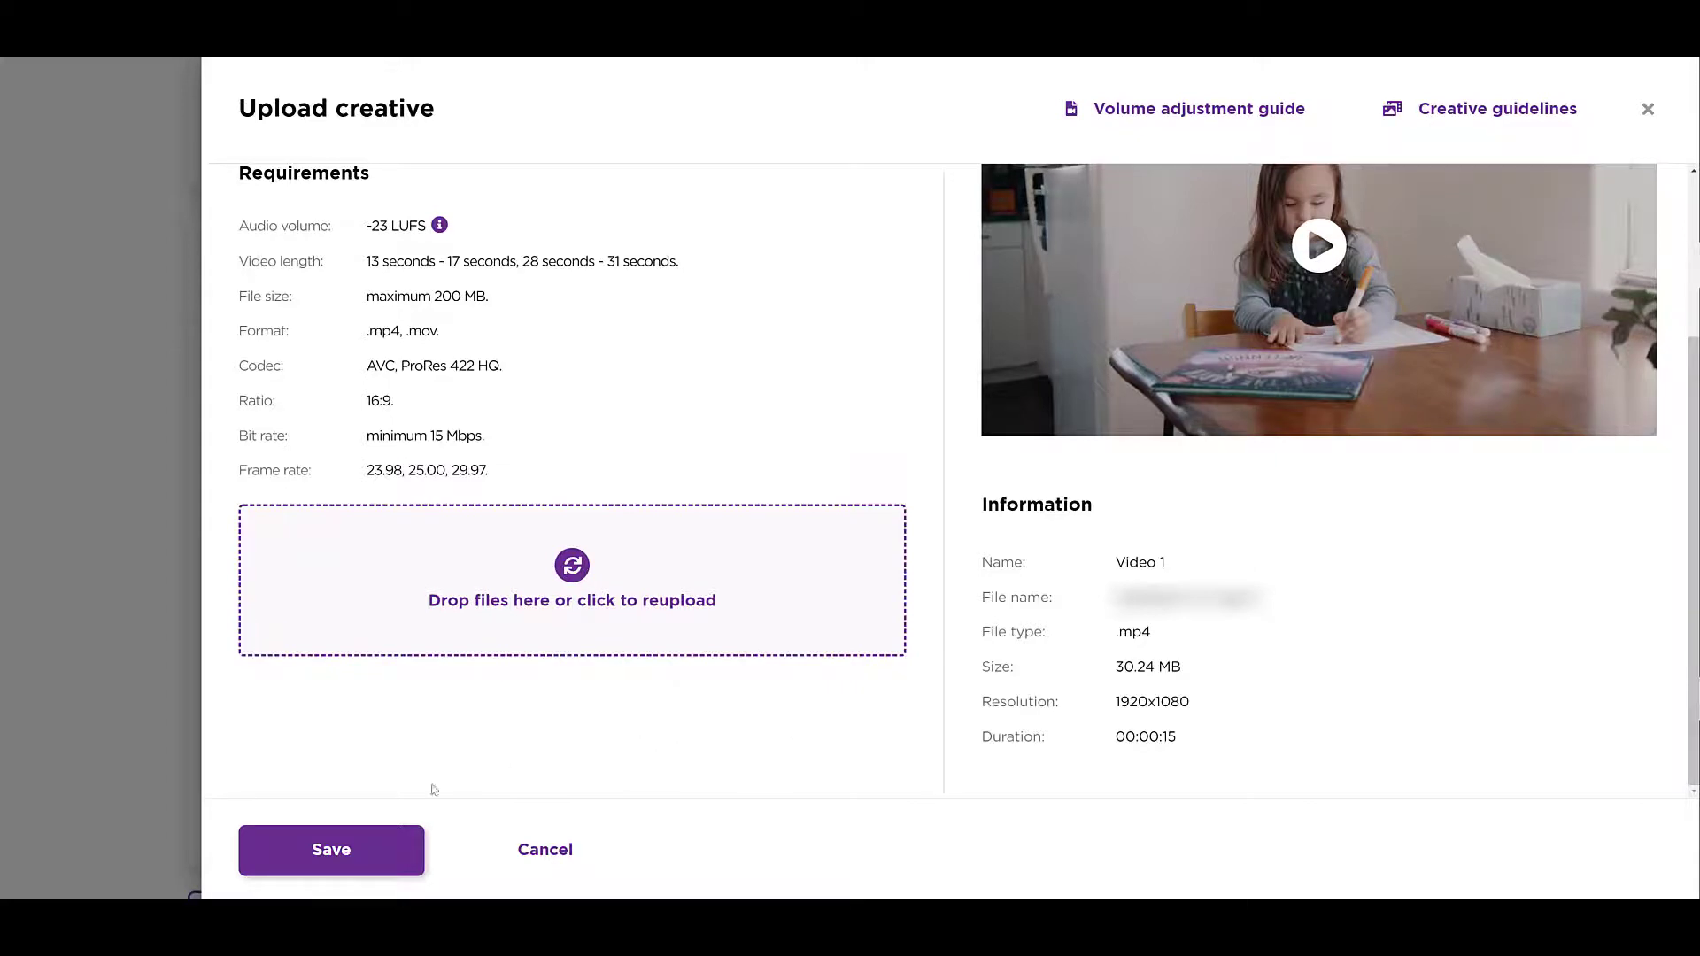
pyautogui.click(368, 855)
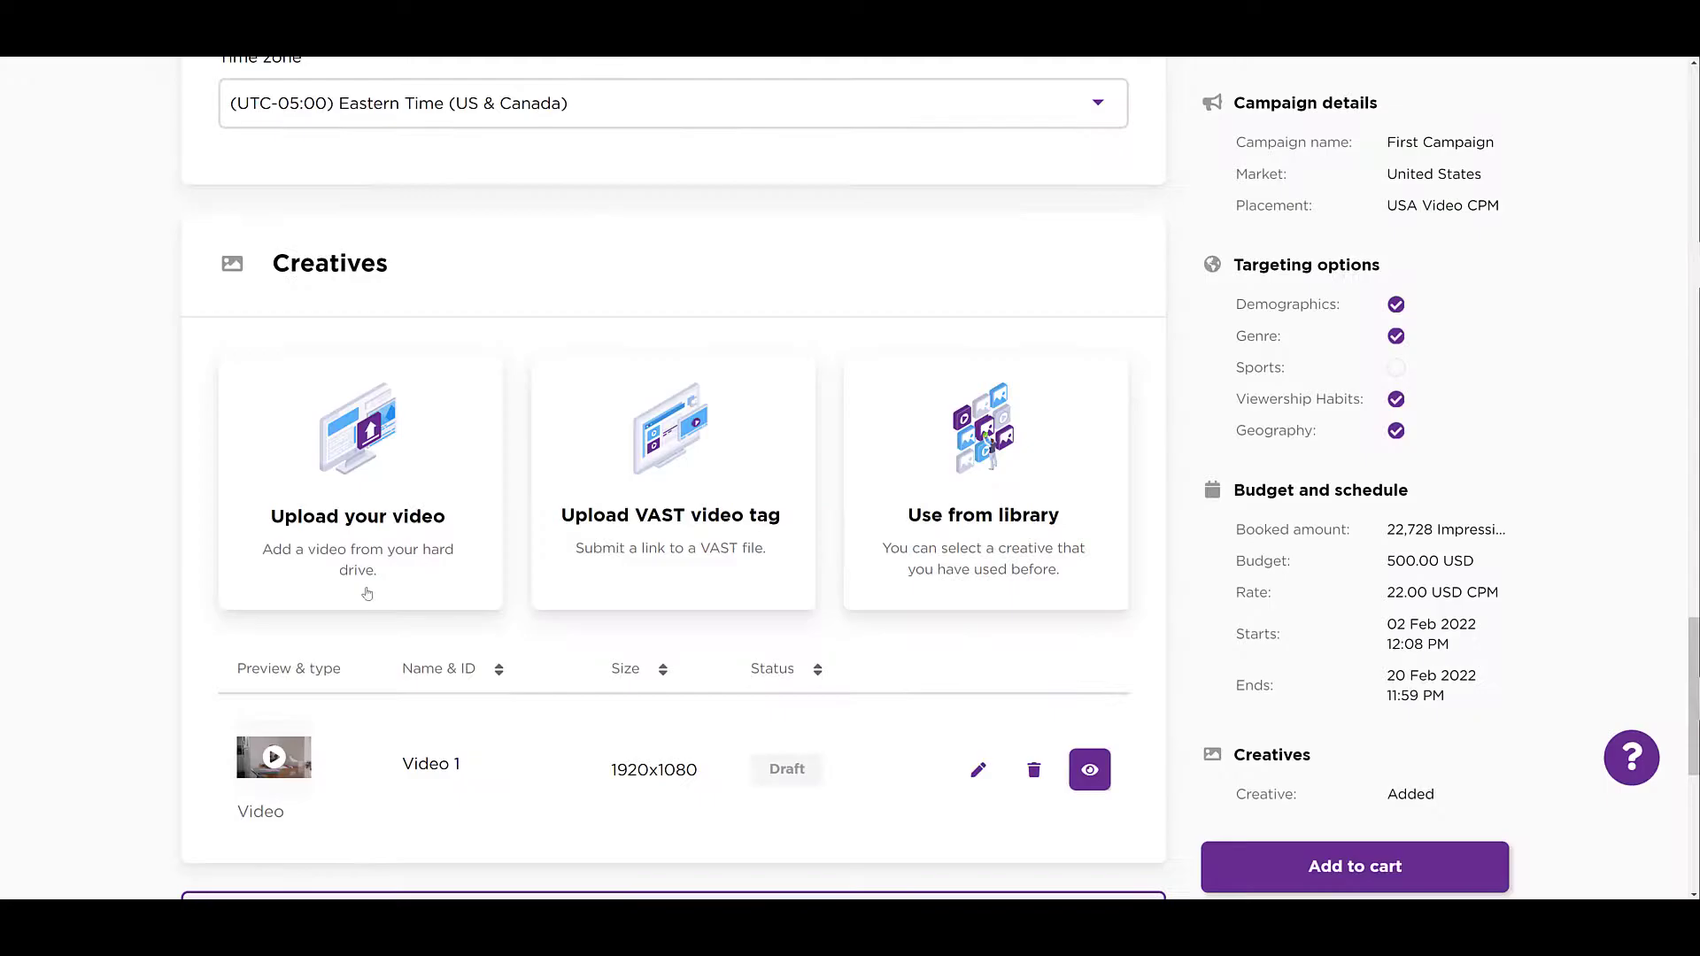
pyautogui.click(377, 519)
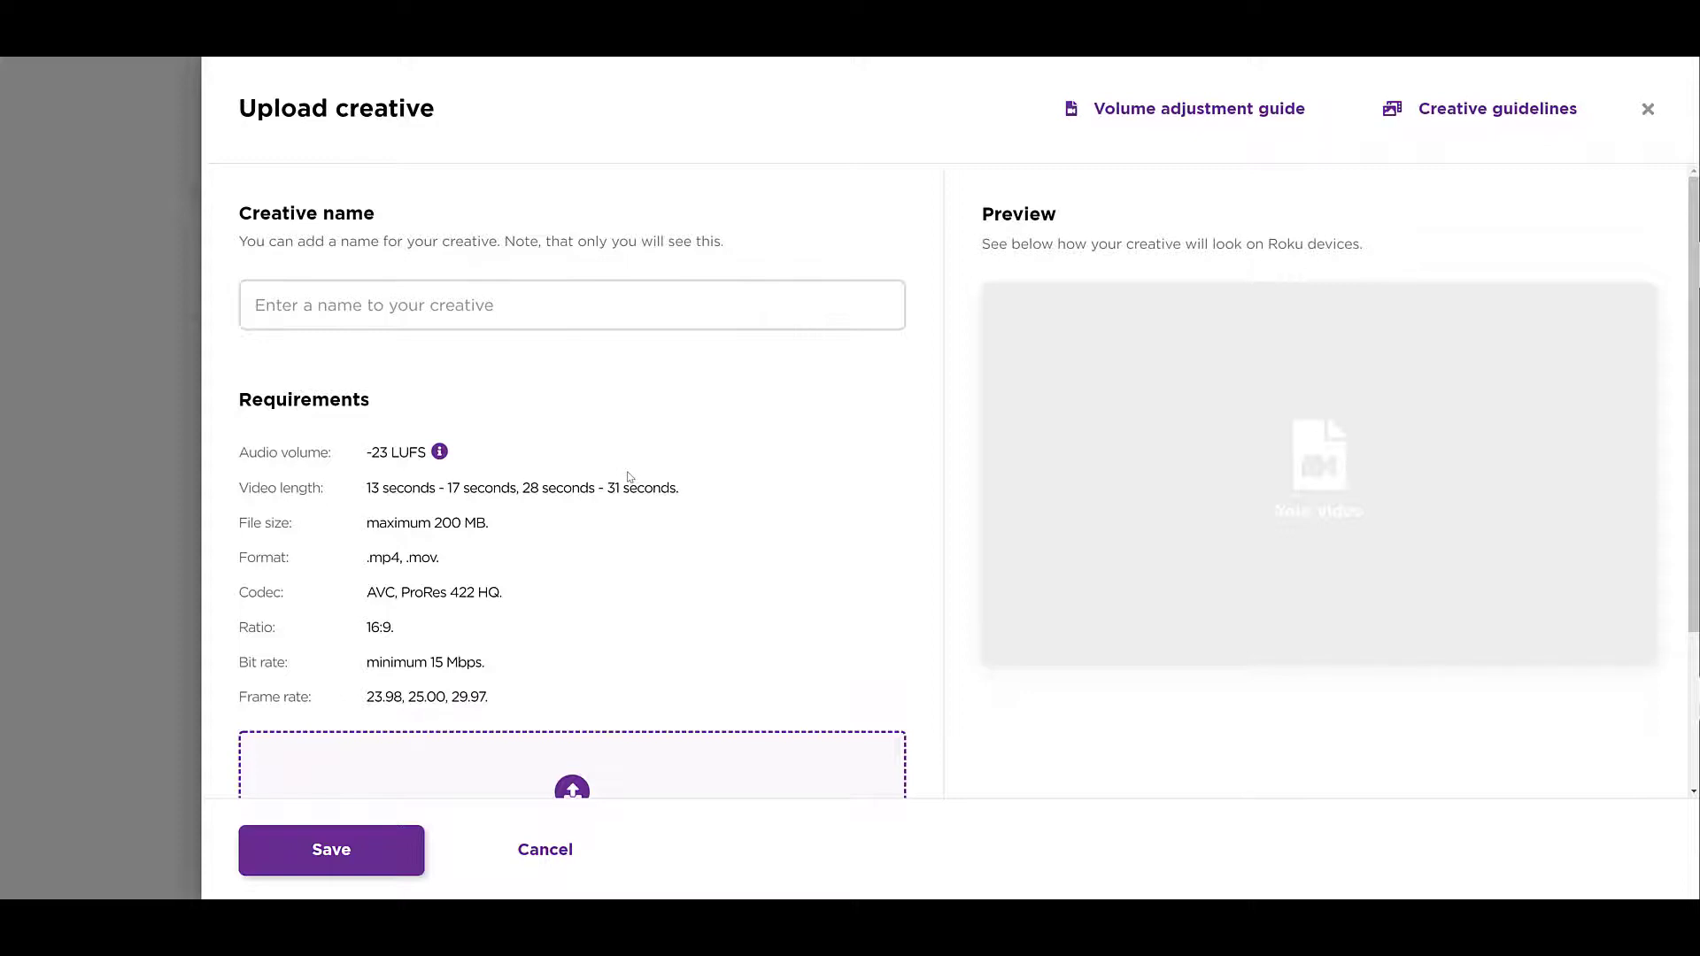
pyautogui.click(1648, 109)
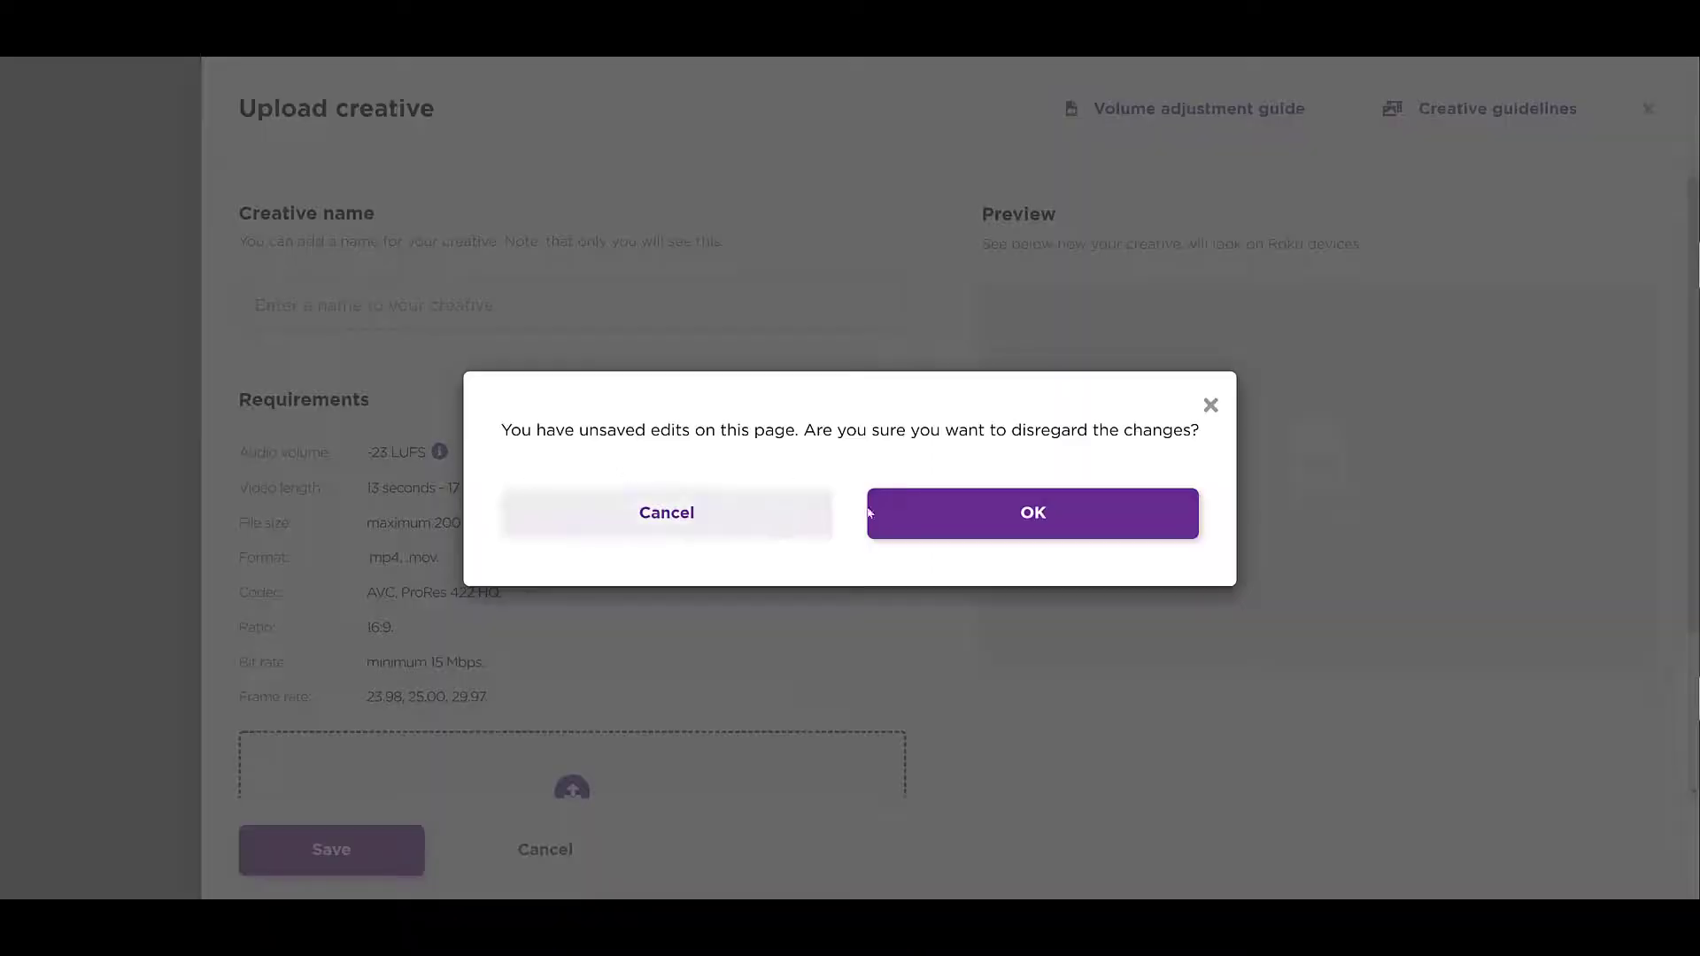
pyautogui.click(987, 514)
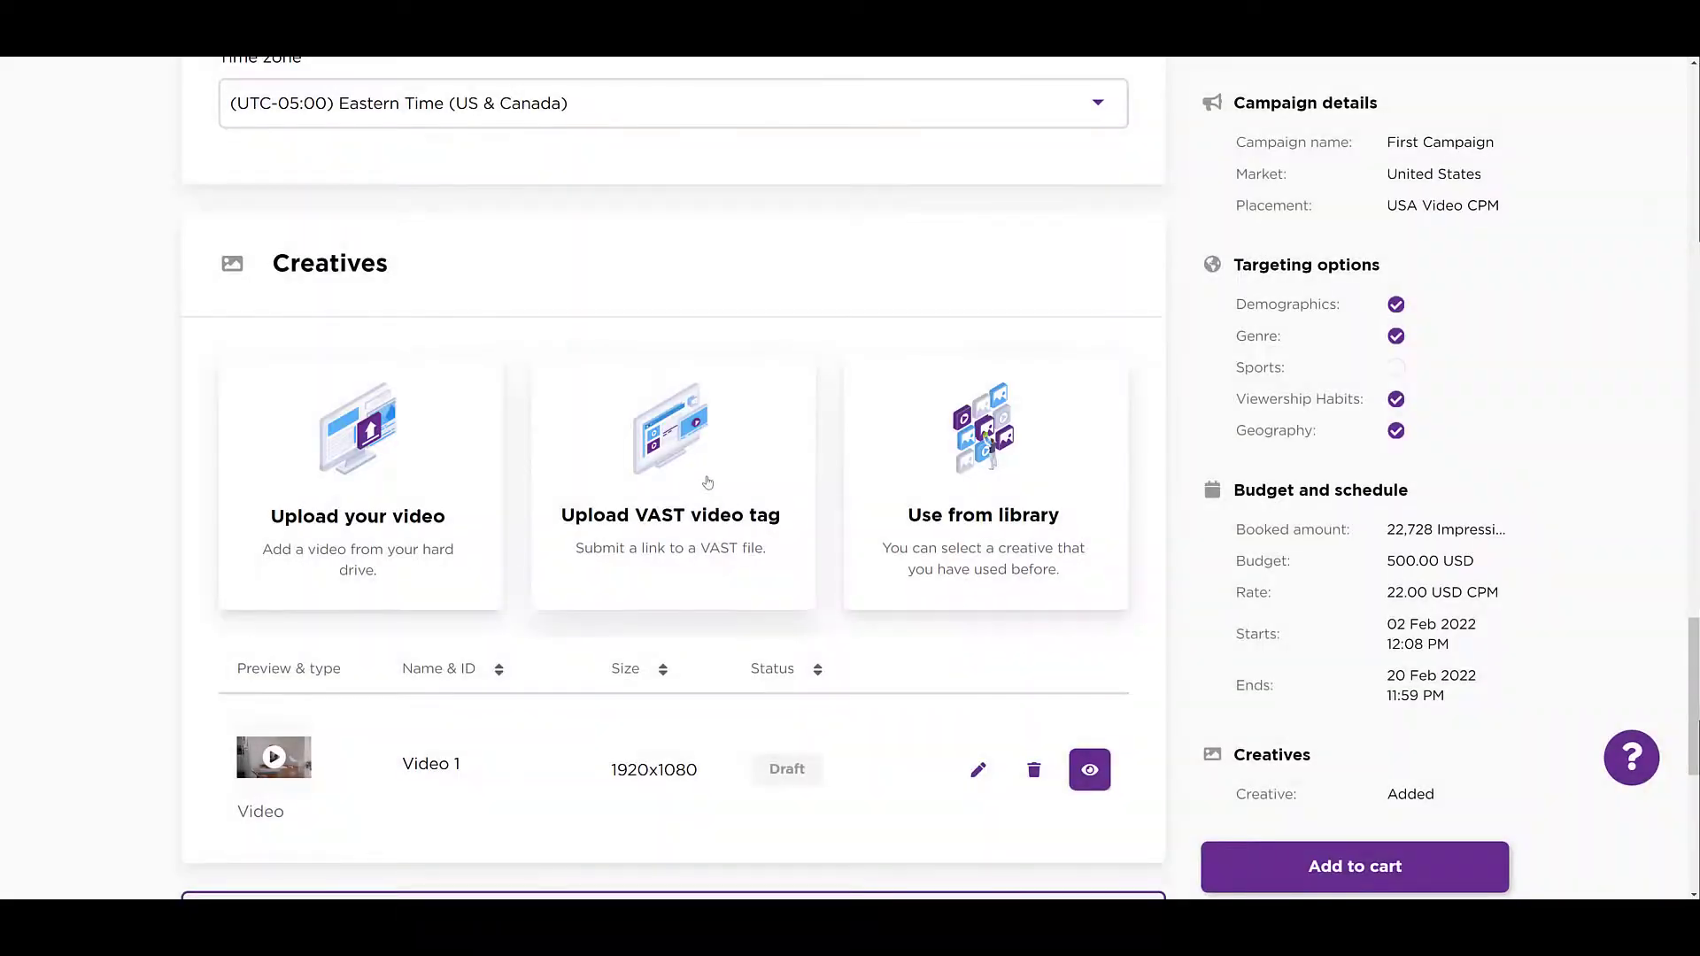
pyautogui.click(707, 480)
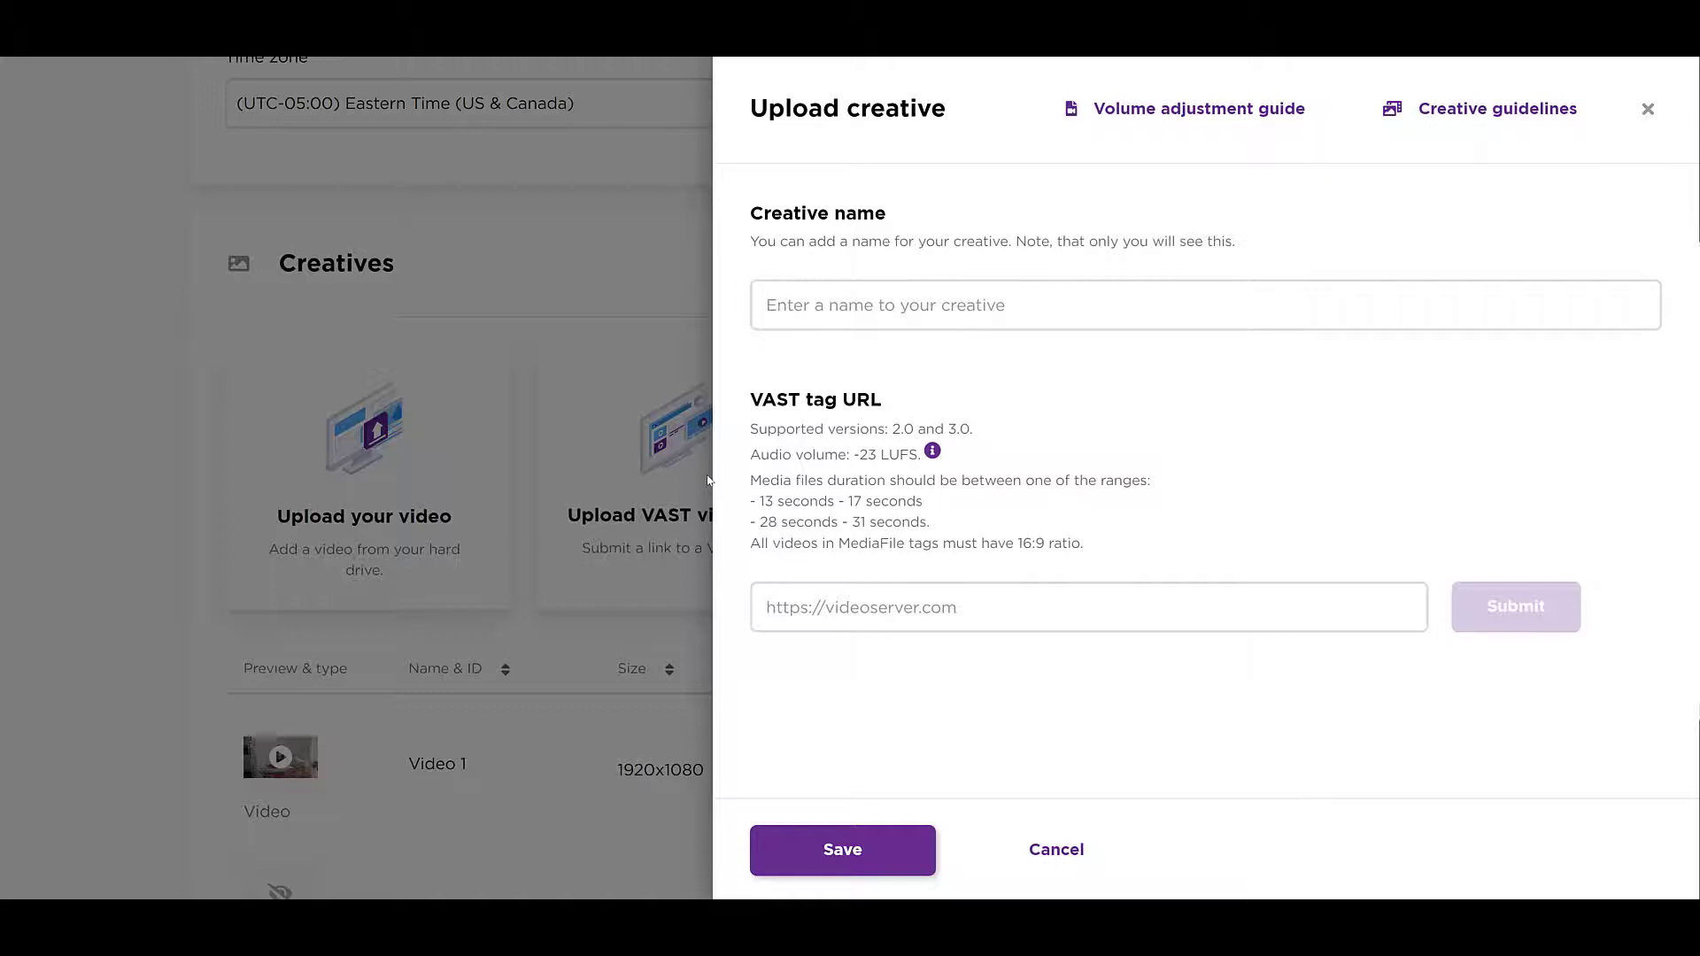
pyautogui.click(1083, 855)
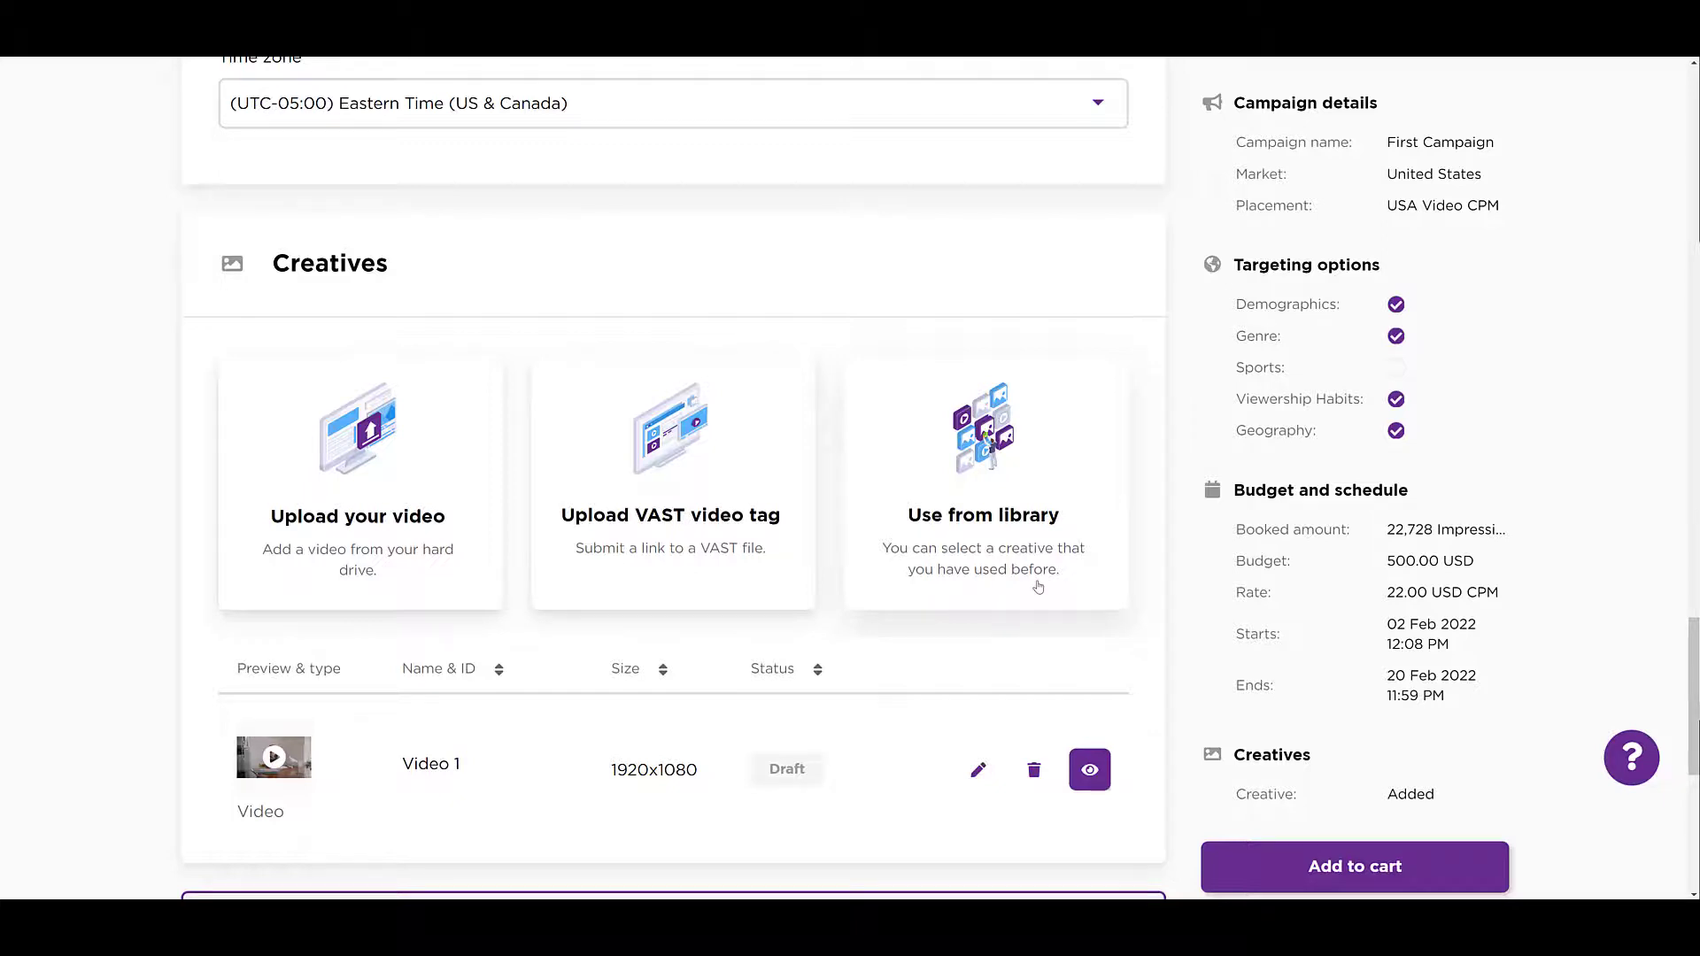
# - Create a tracking pixel for the Paid Media Pros client and copy its code
pyautogui.scroll(-3, 1038, 588)
pyautogui.scroll(-1, 1035, 589)
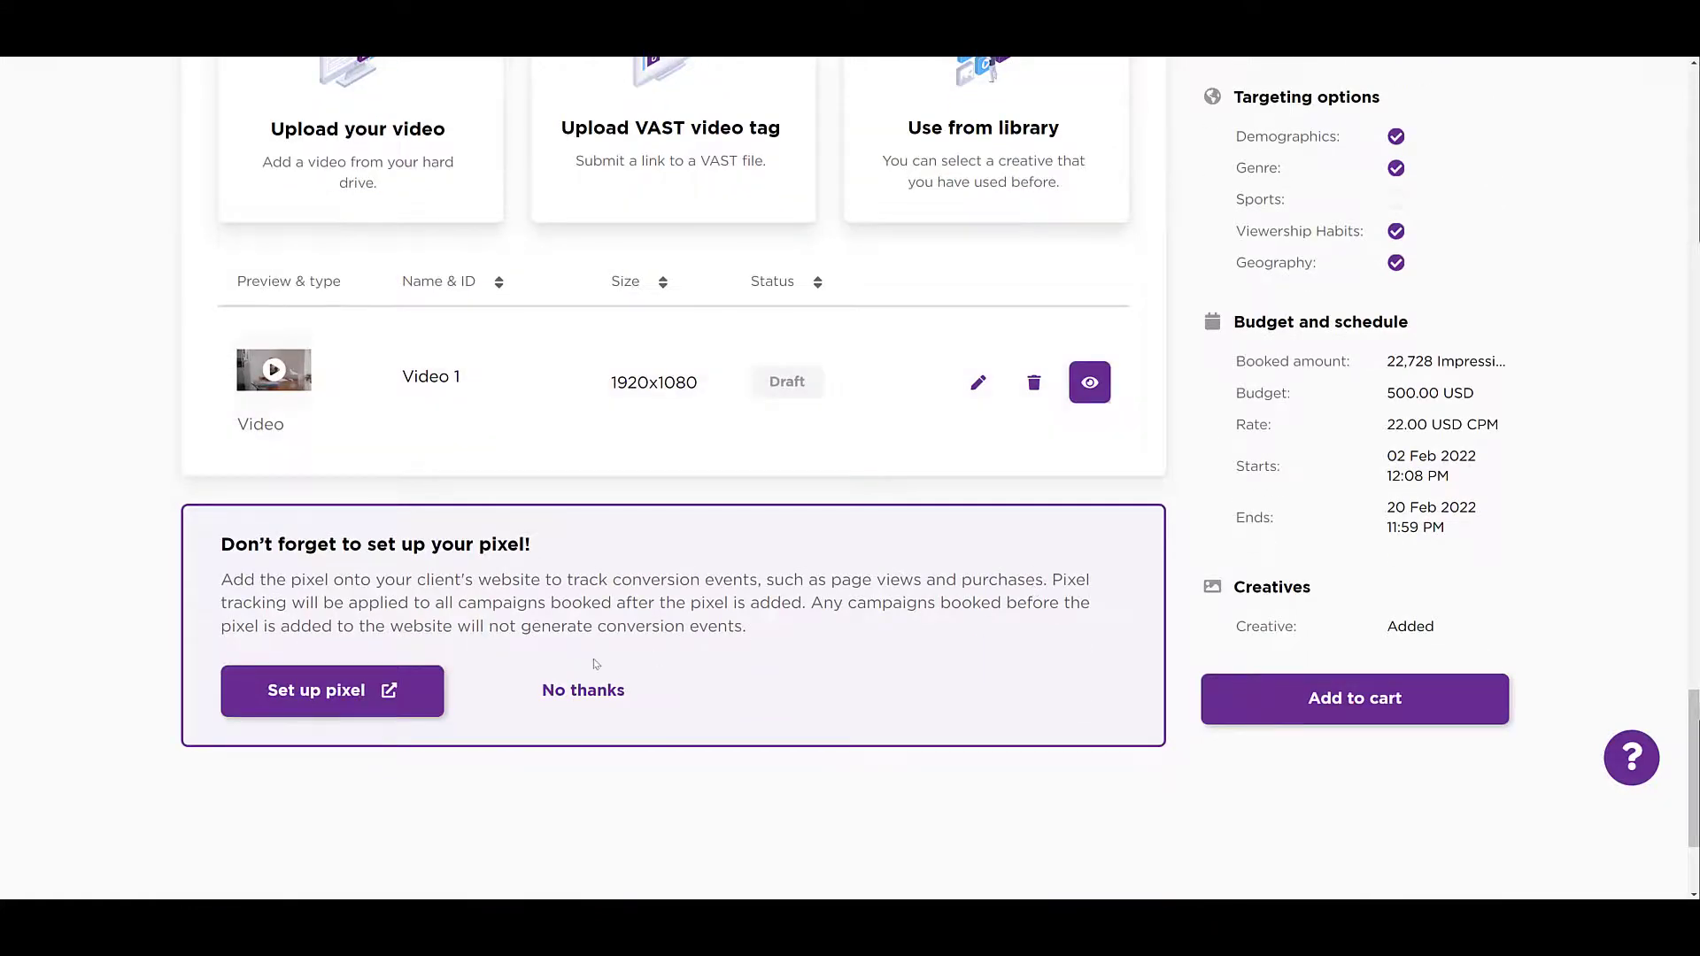
pyautogui.click(322, 700)
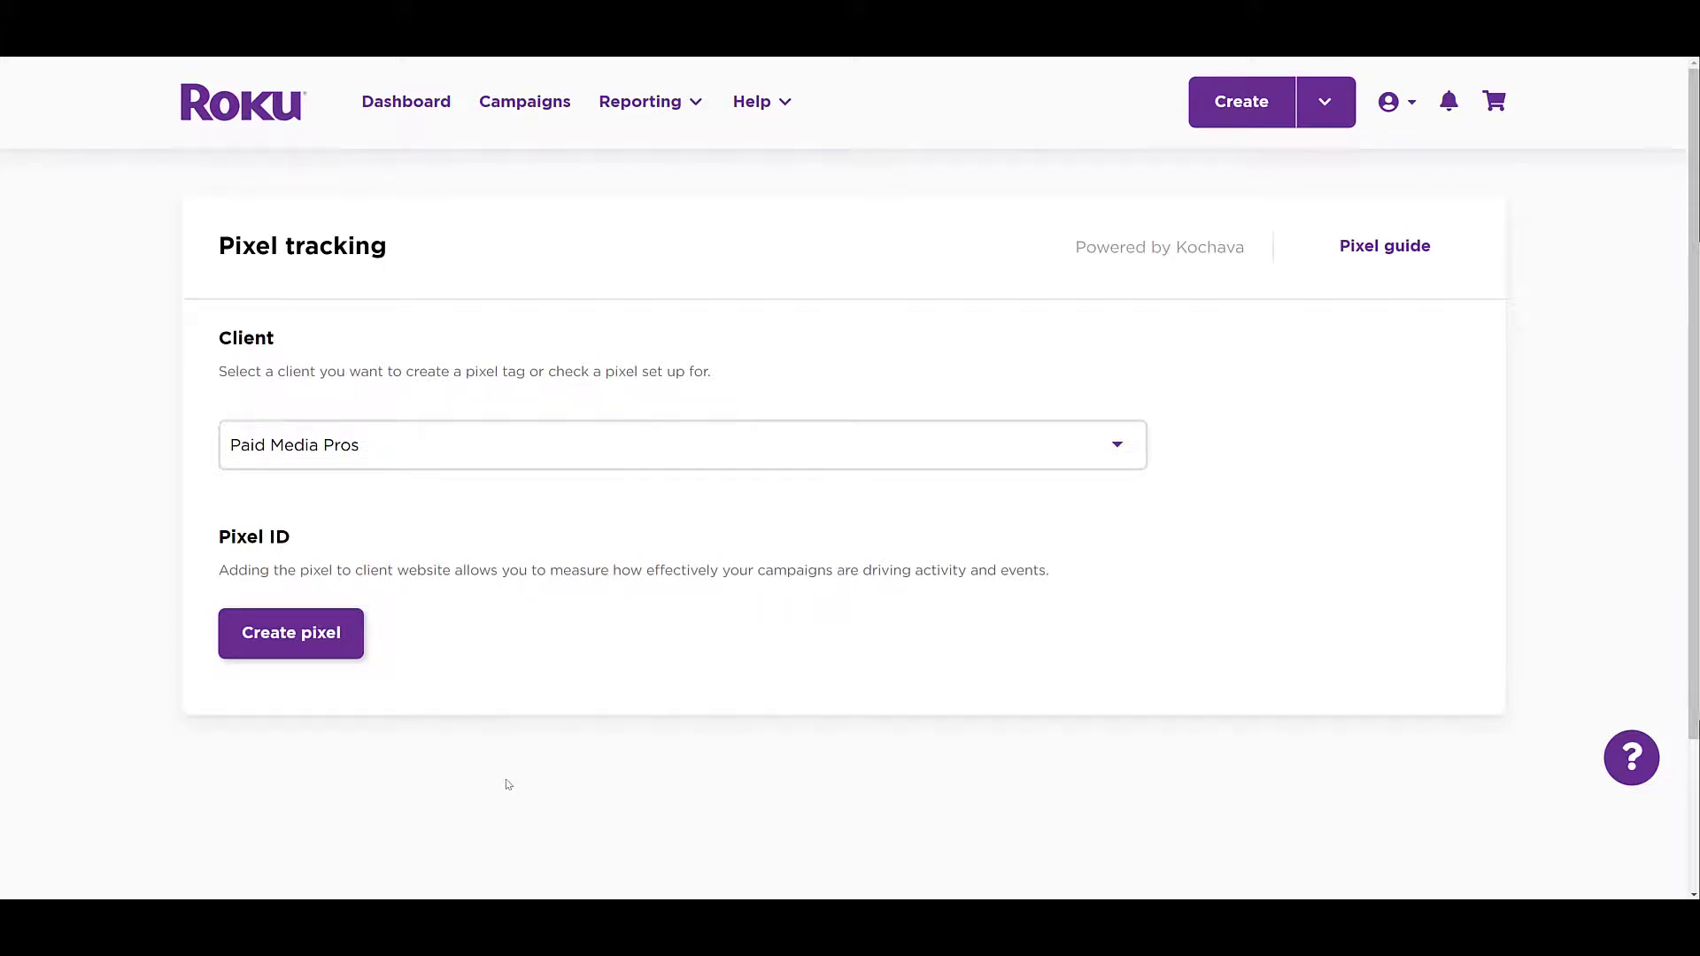
pyautogui.click(314, 639)
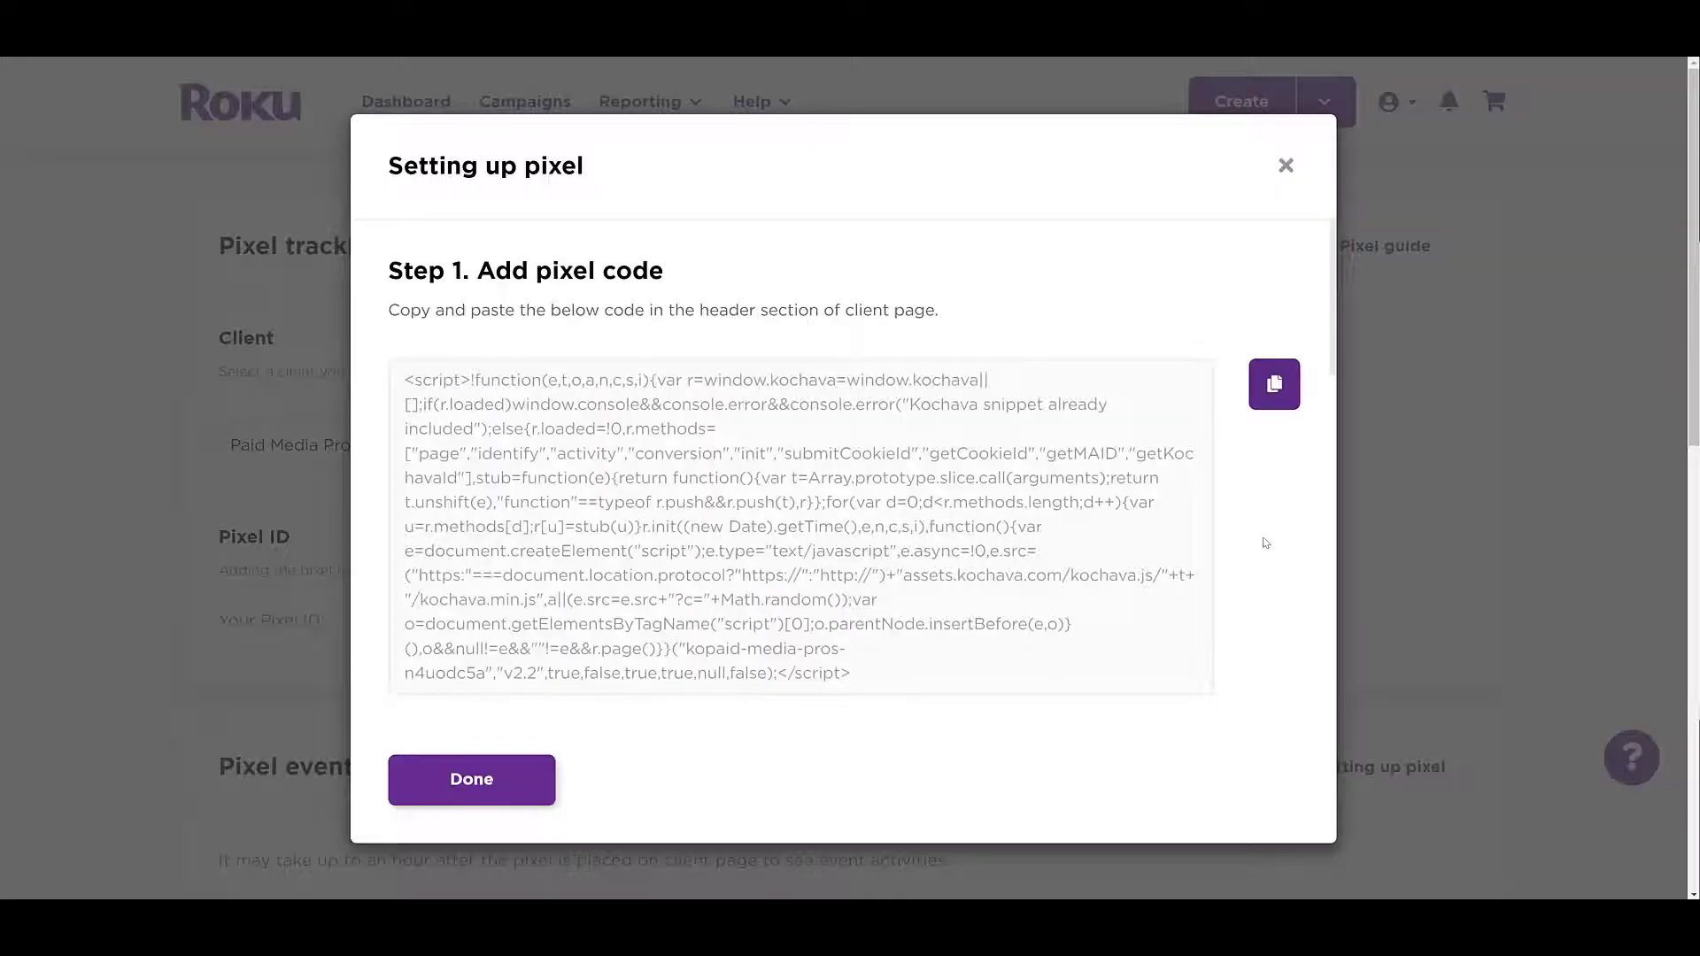
pyautogui.click(1270, 405)
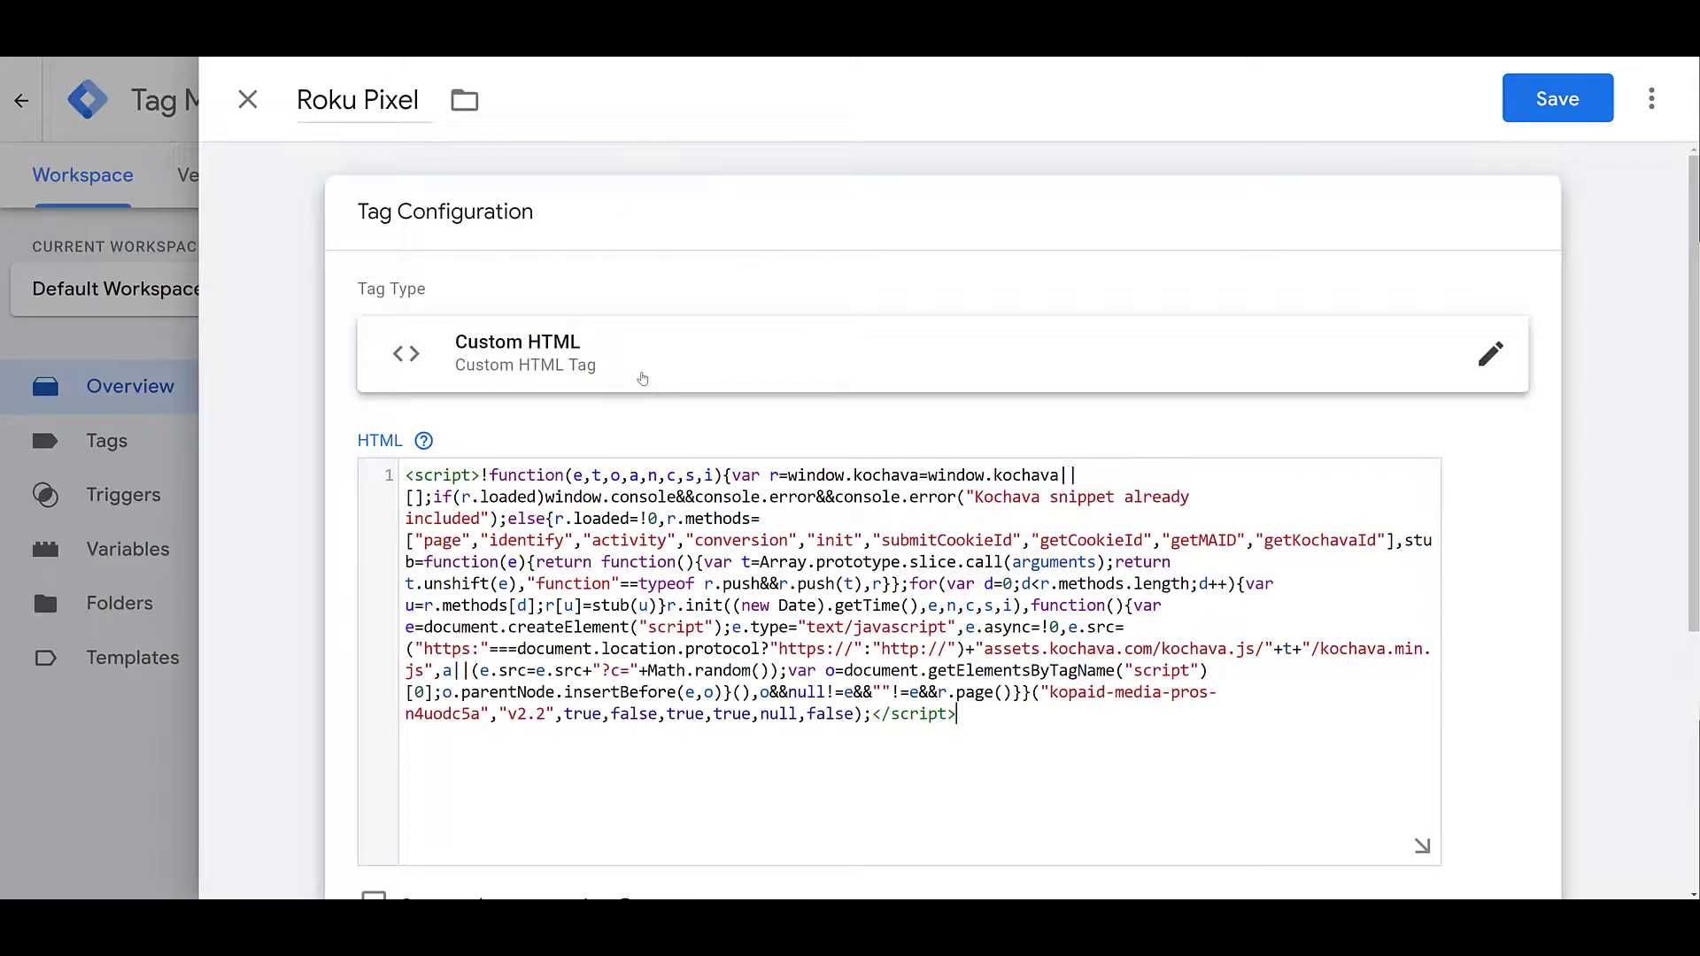
# - Save the Roku Pixel Custom HTML tag in Tag Manager
pyautogui.scroll(-5, 776, 725)
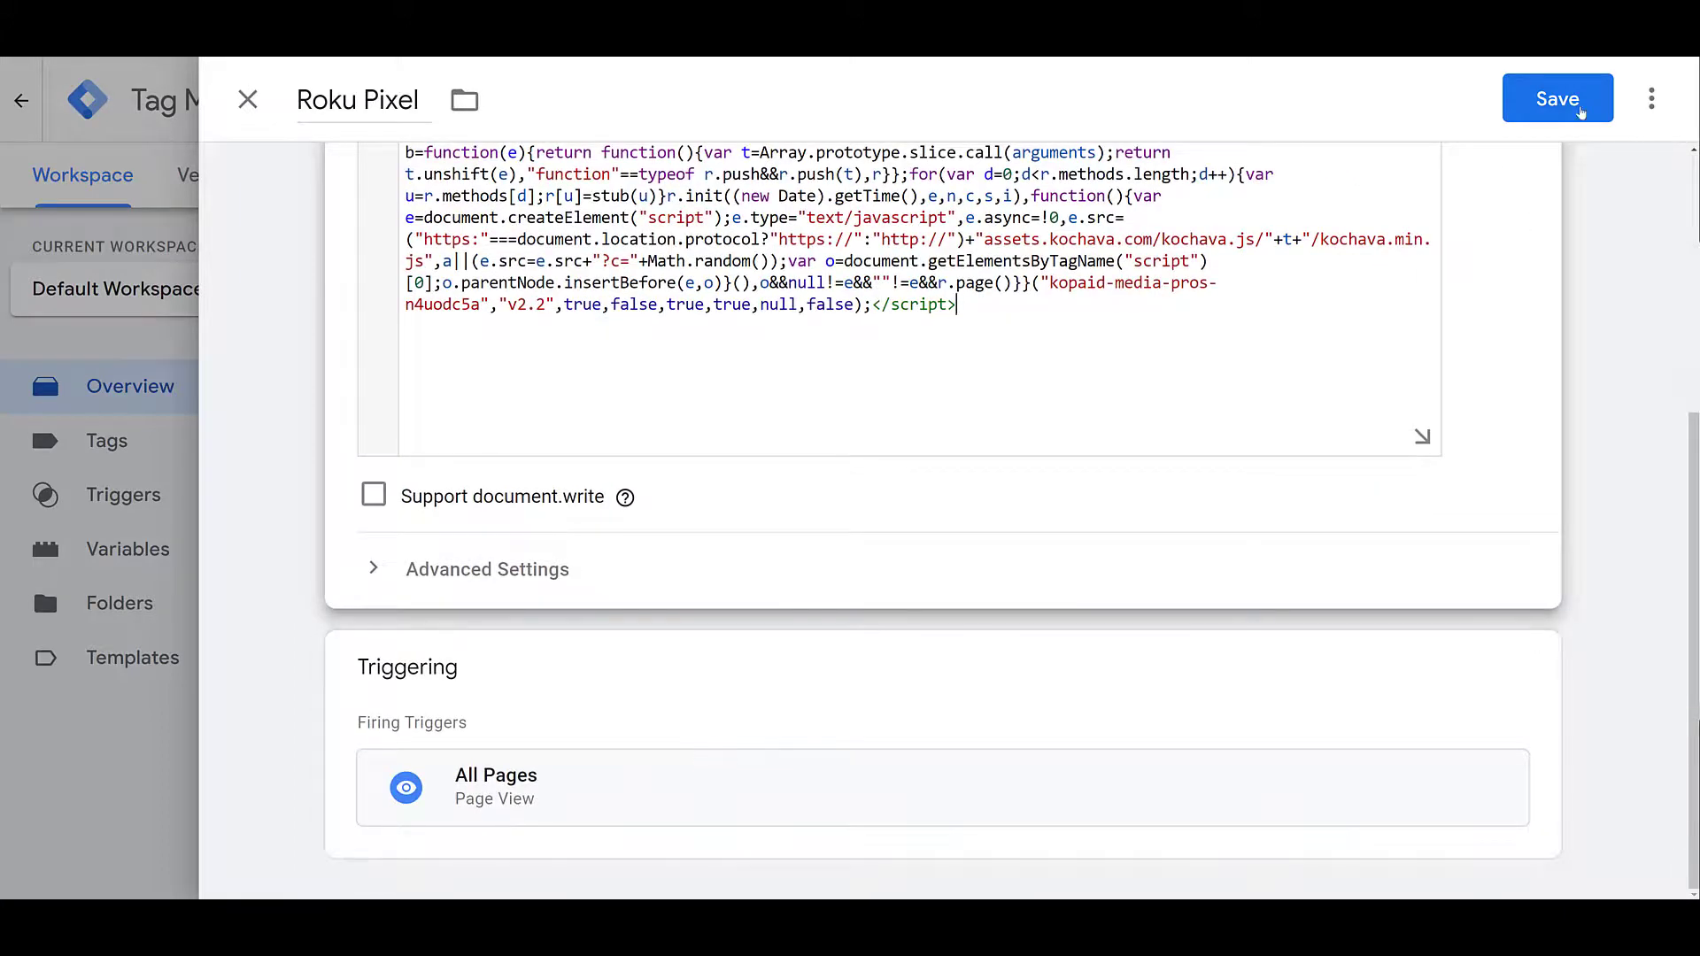
pyautogui.click(1557, 98)
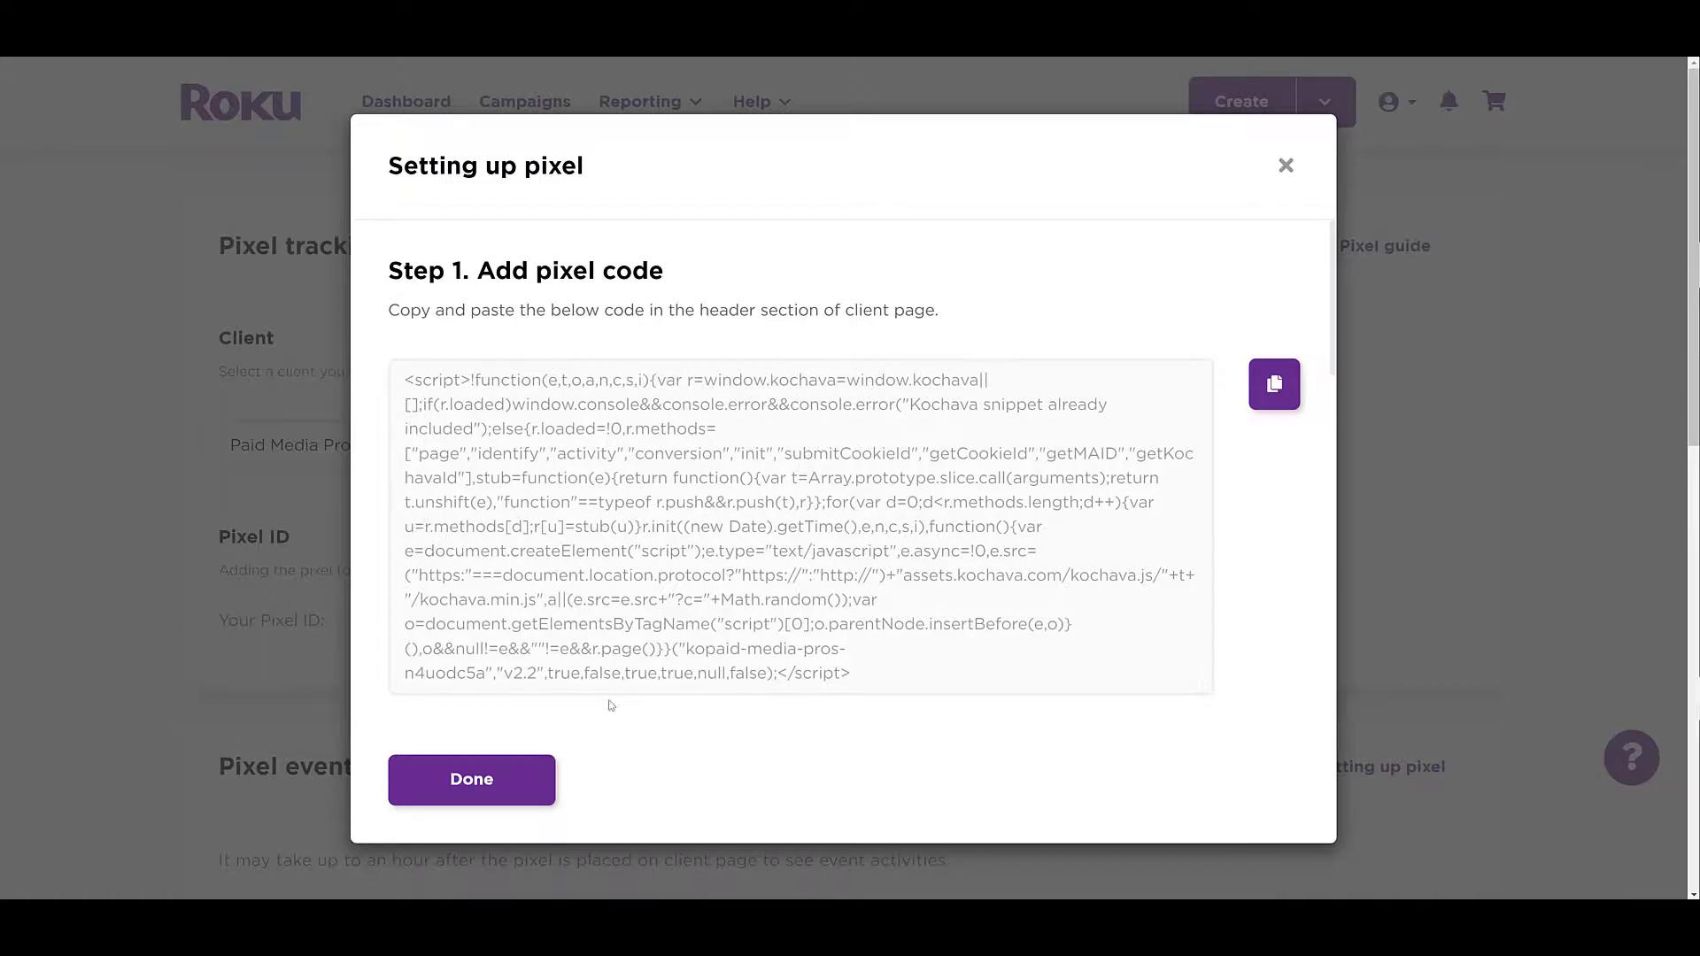
# - Refresh the pixel event status, copy the Sign up event code, and scroll back through the campaign
pyautogui.click(502, 779)
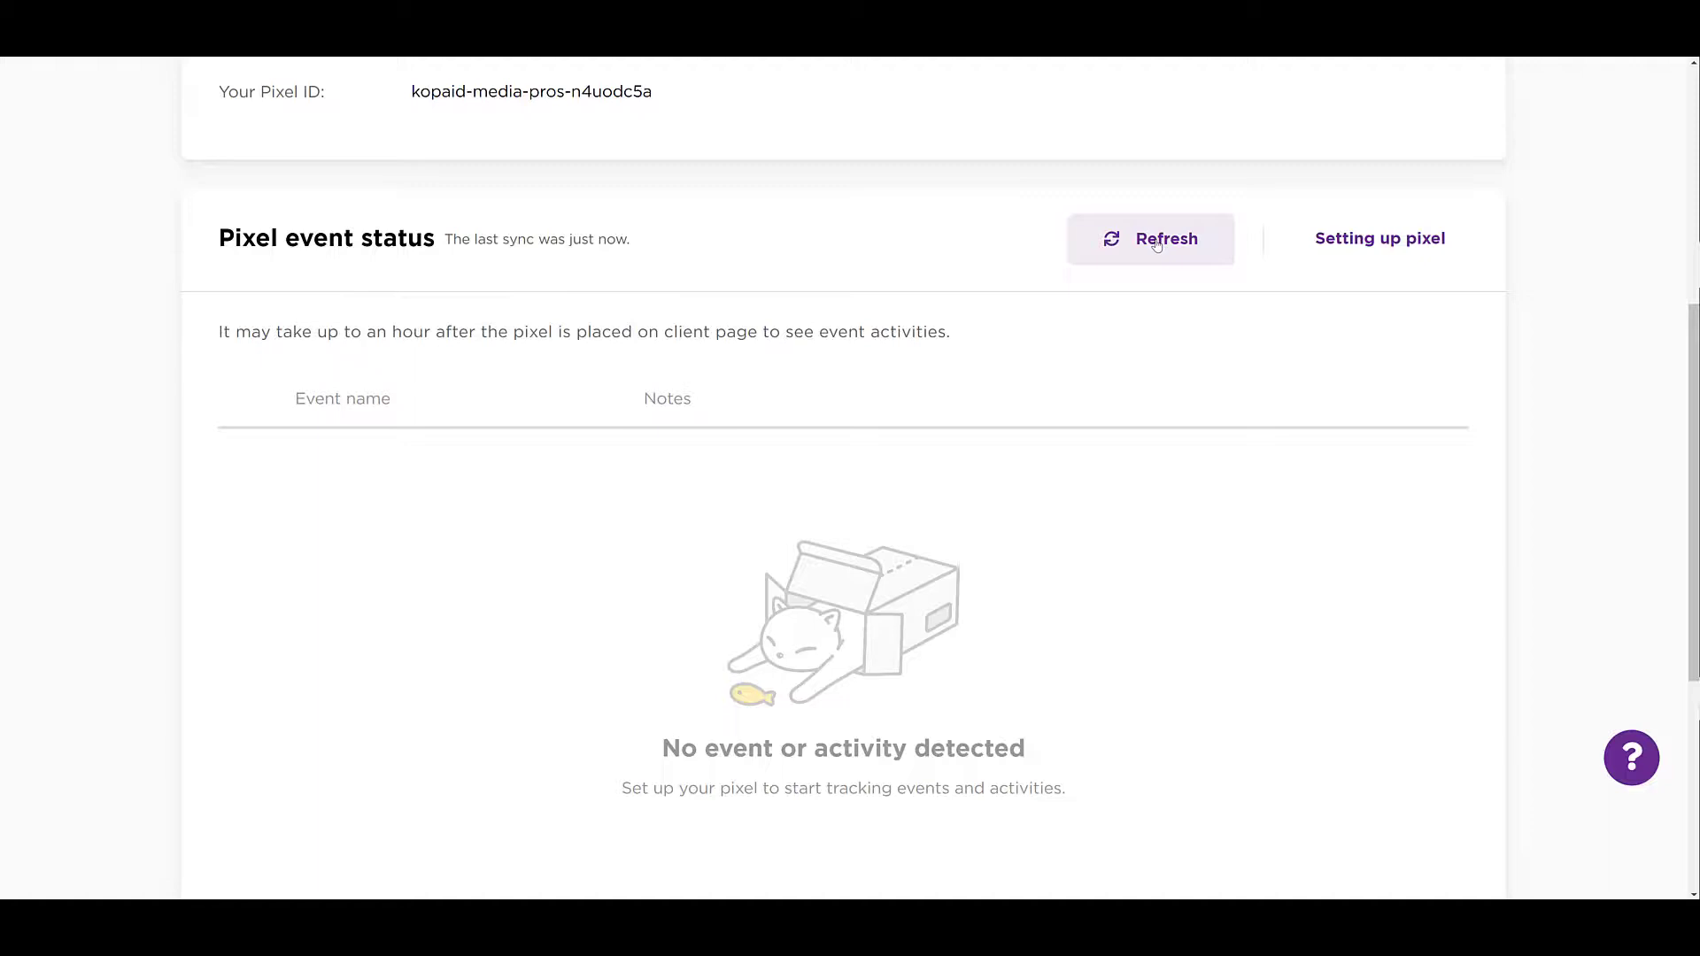
pyautogui.click(1153, 245)
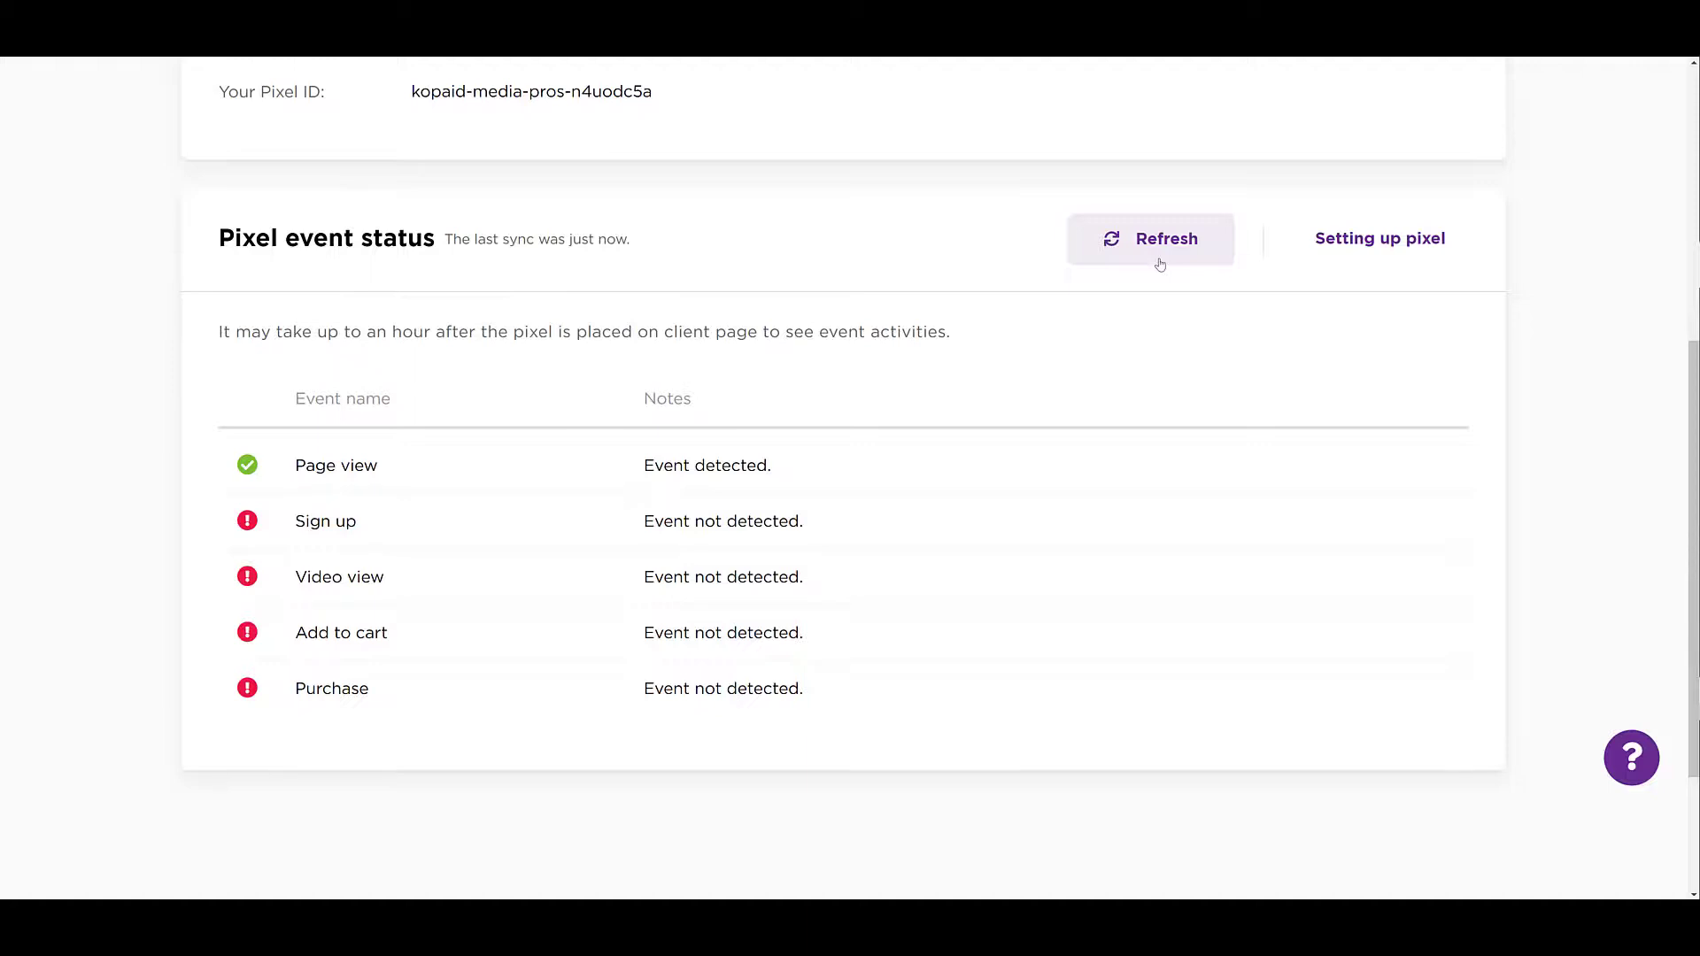
pyautogui.click(1394, 258)
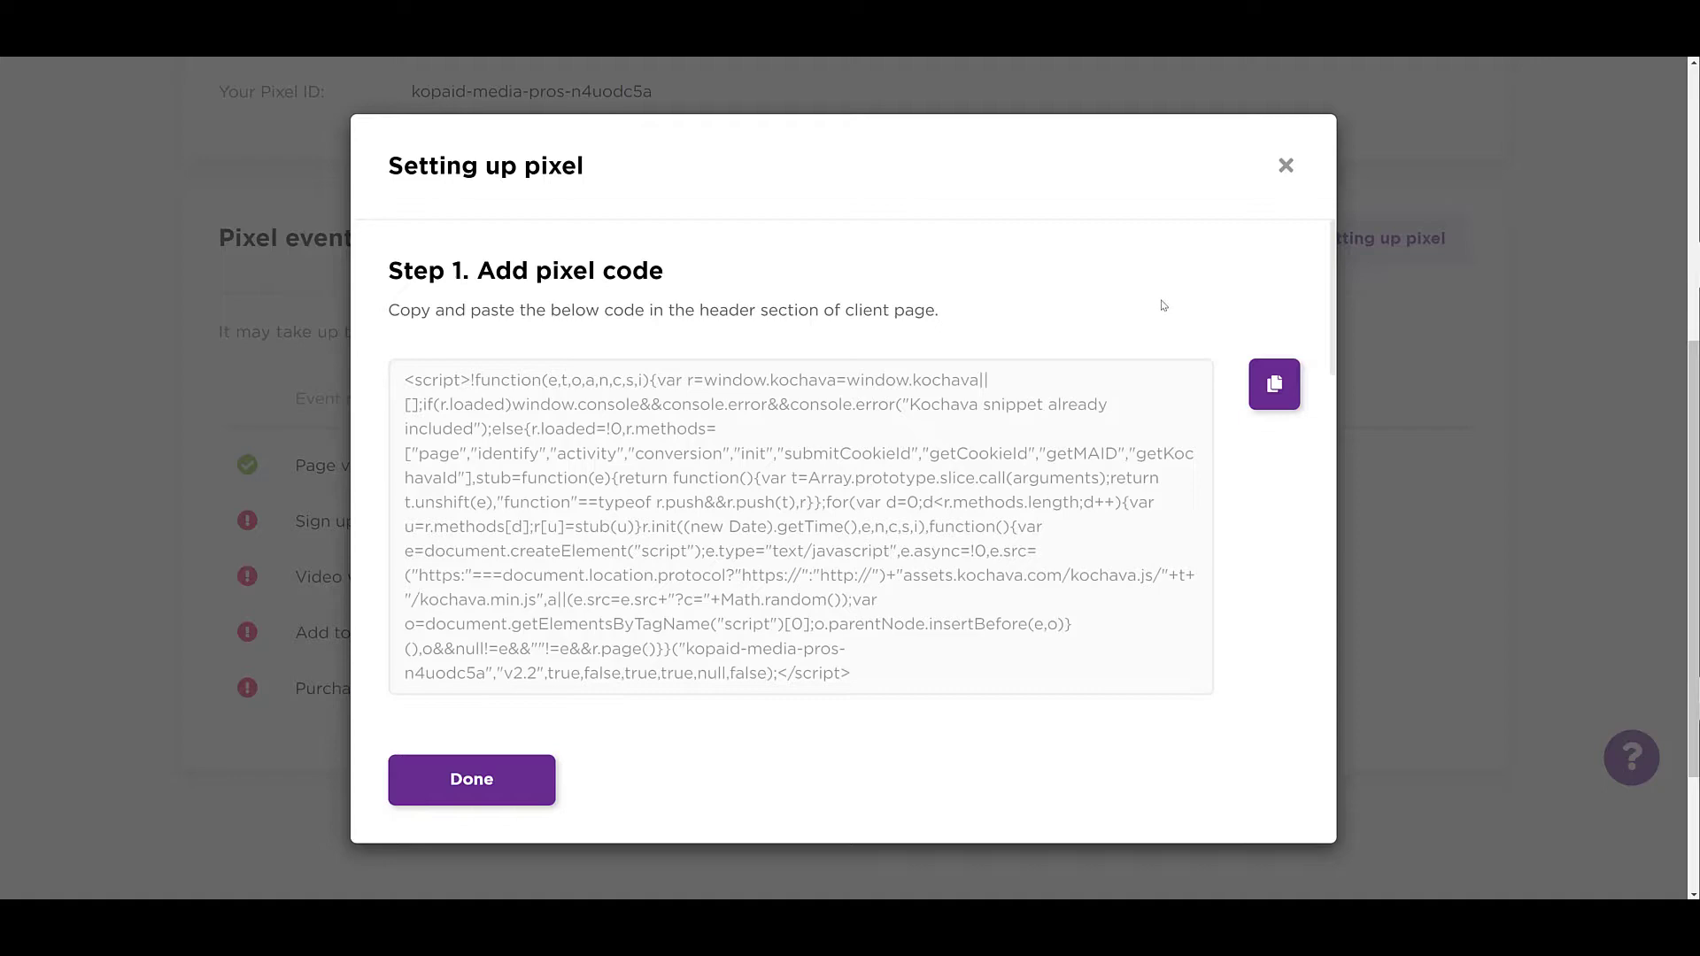
pyautogui.scroll(-5, 1162, 305)
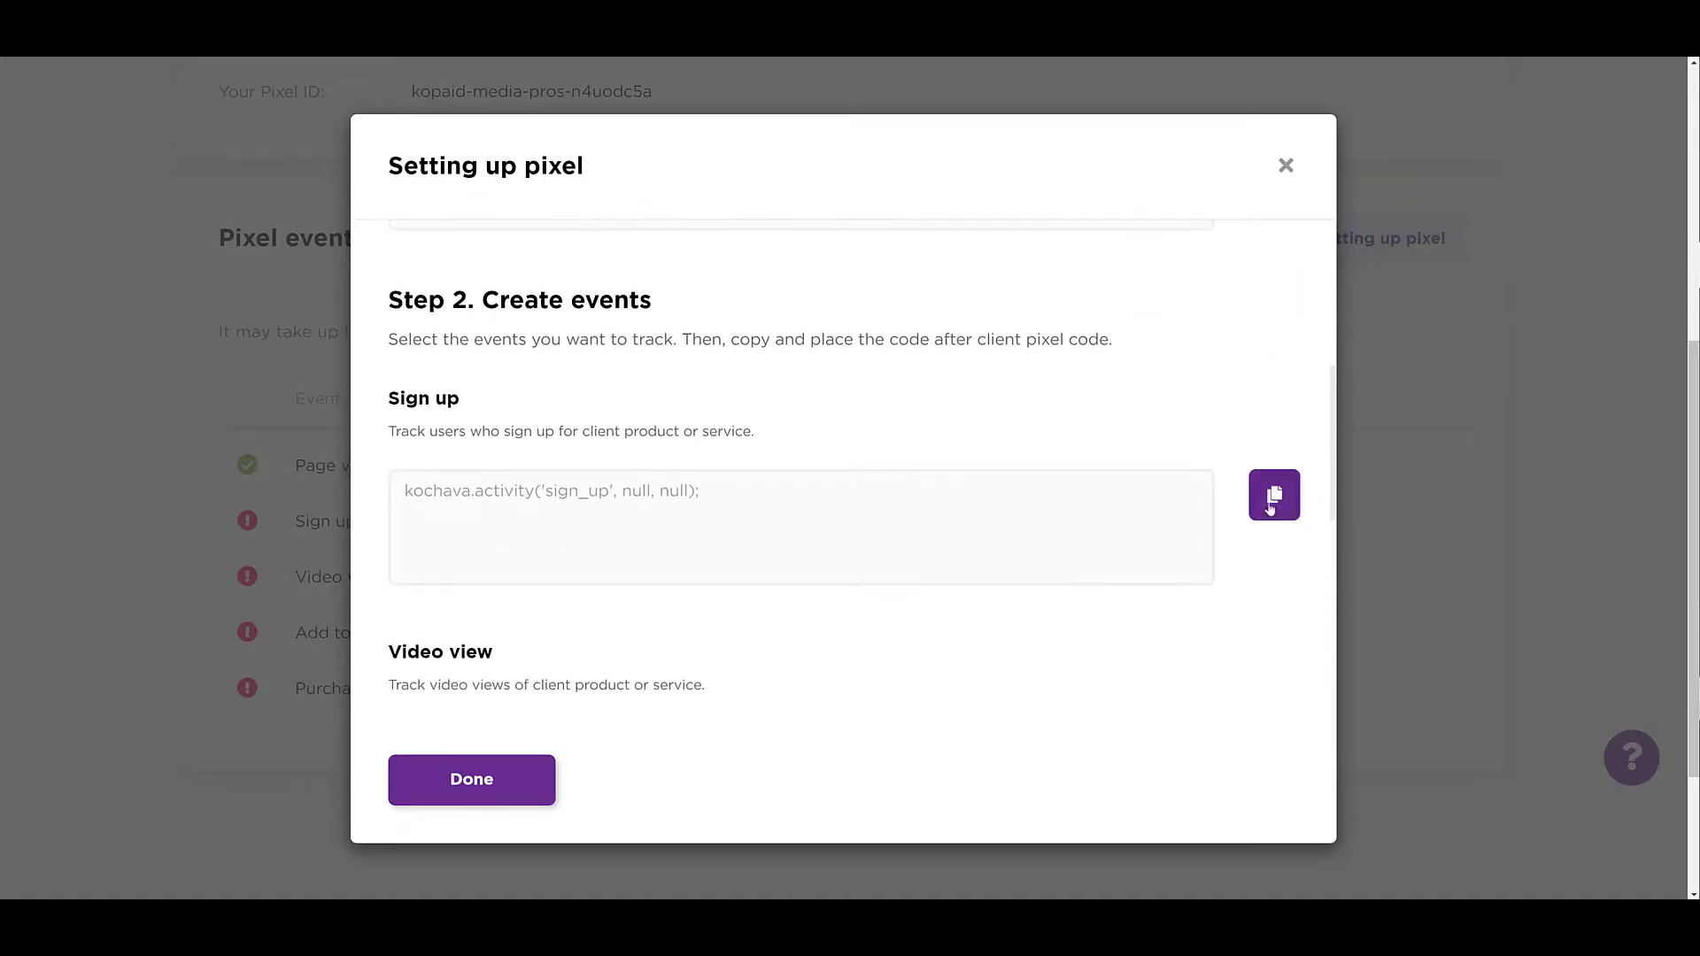
pyautogui.click(1273, 501)
pyautogui.scroll(-3, 1271, 503)
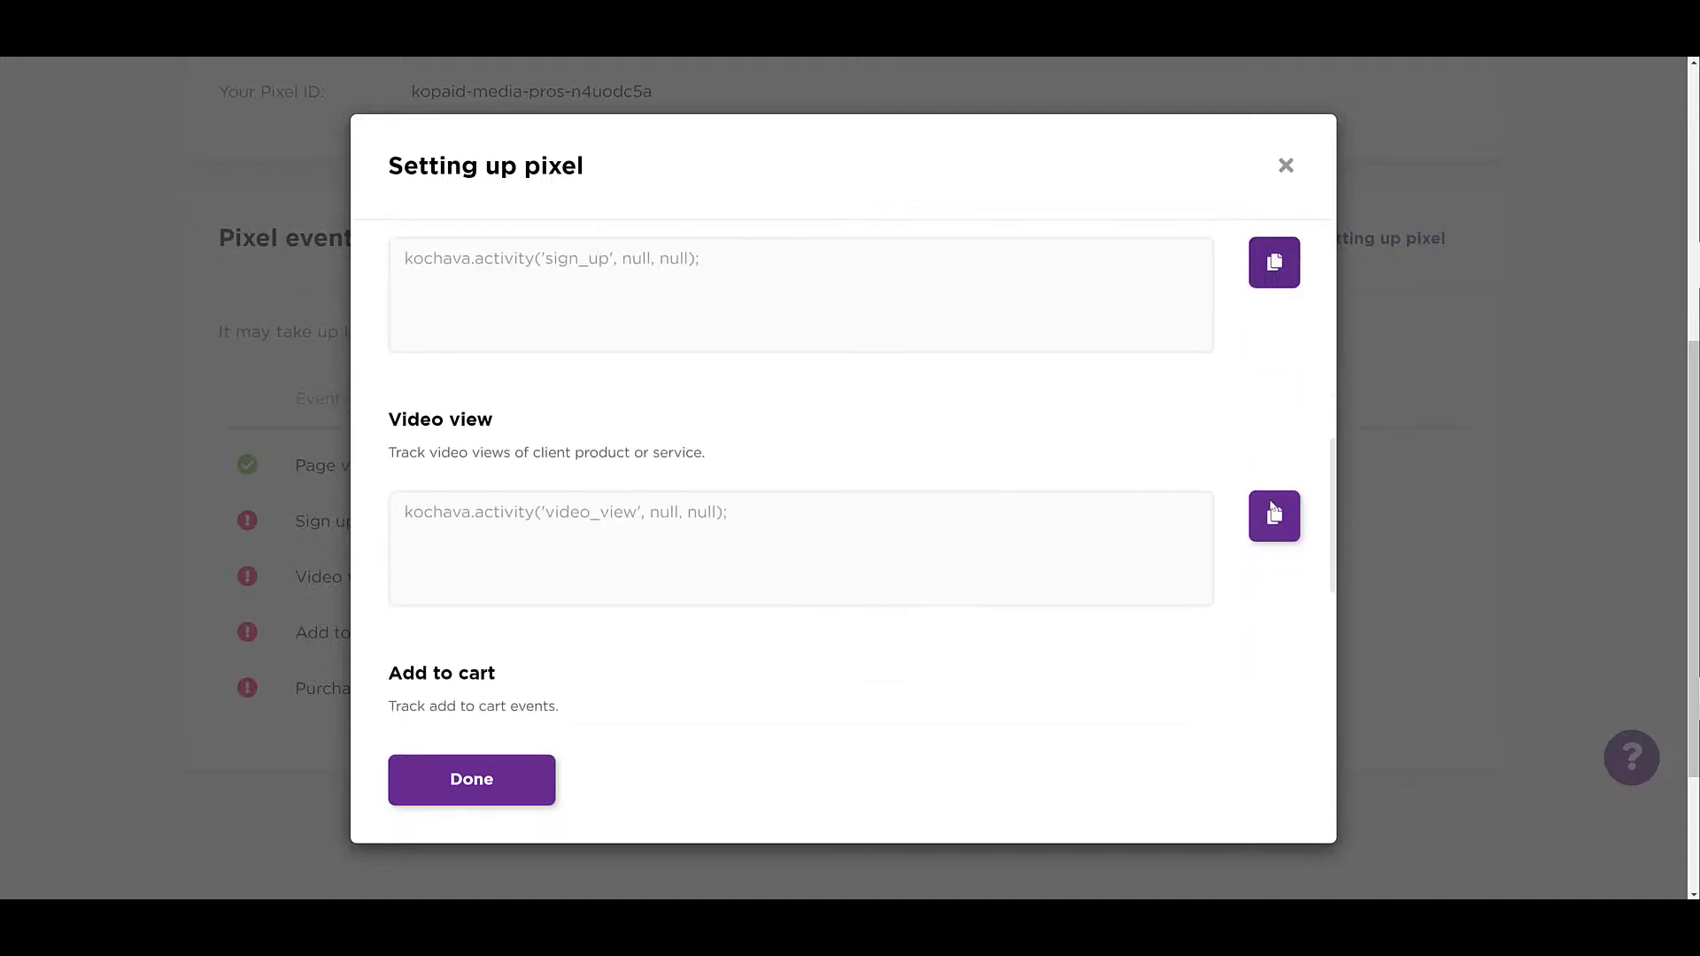
pyautogui.scroll(-5, 1272, 510)
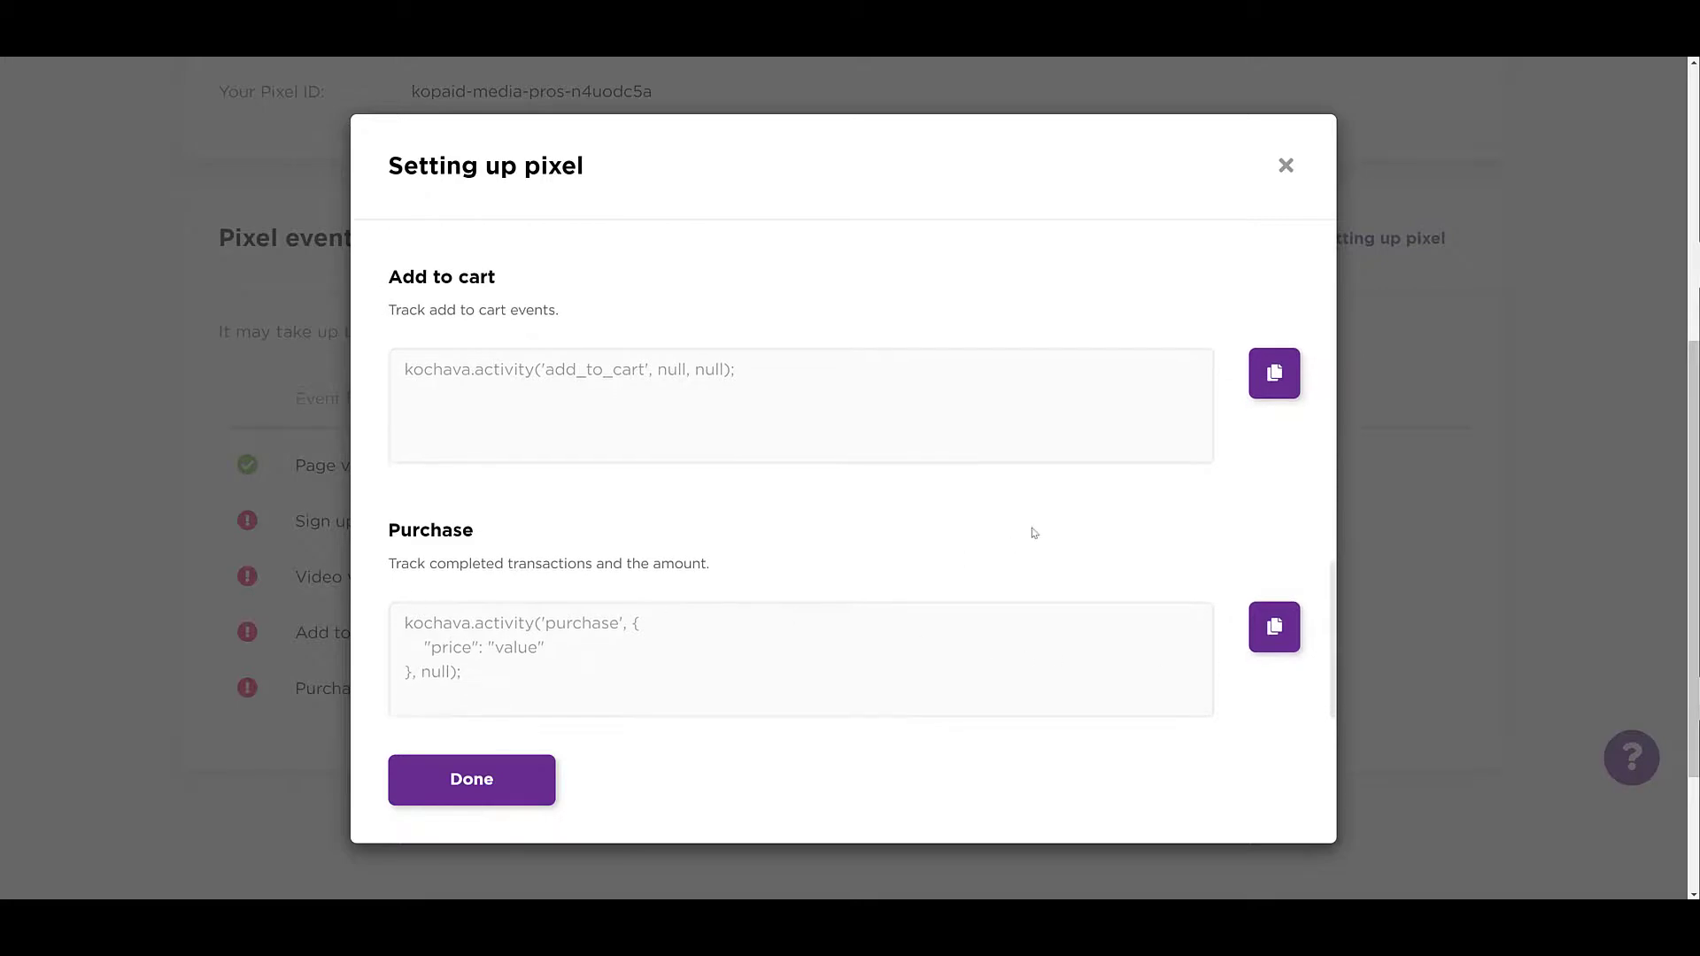
pyautogui.scroll(-1, 1035, 534)
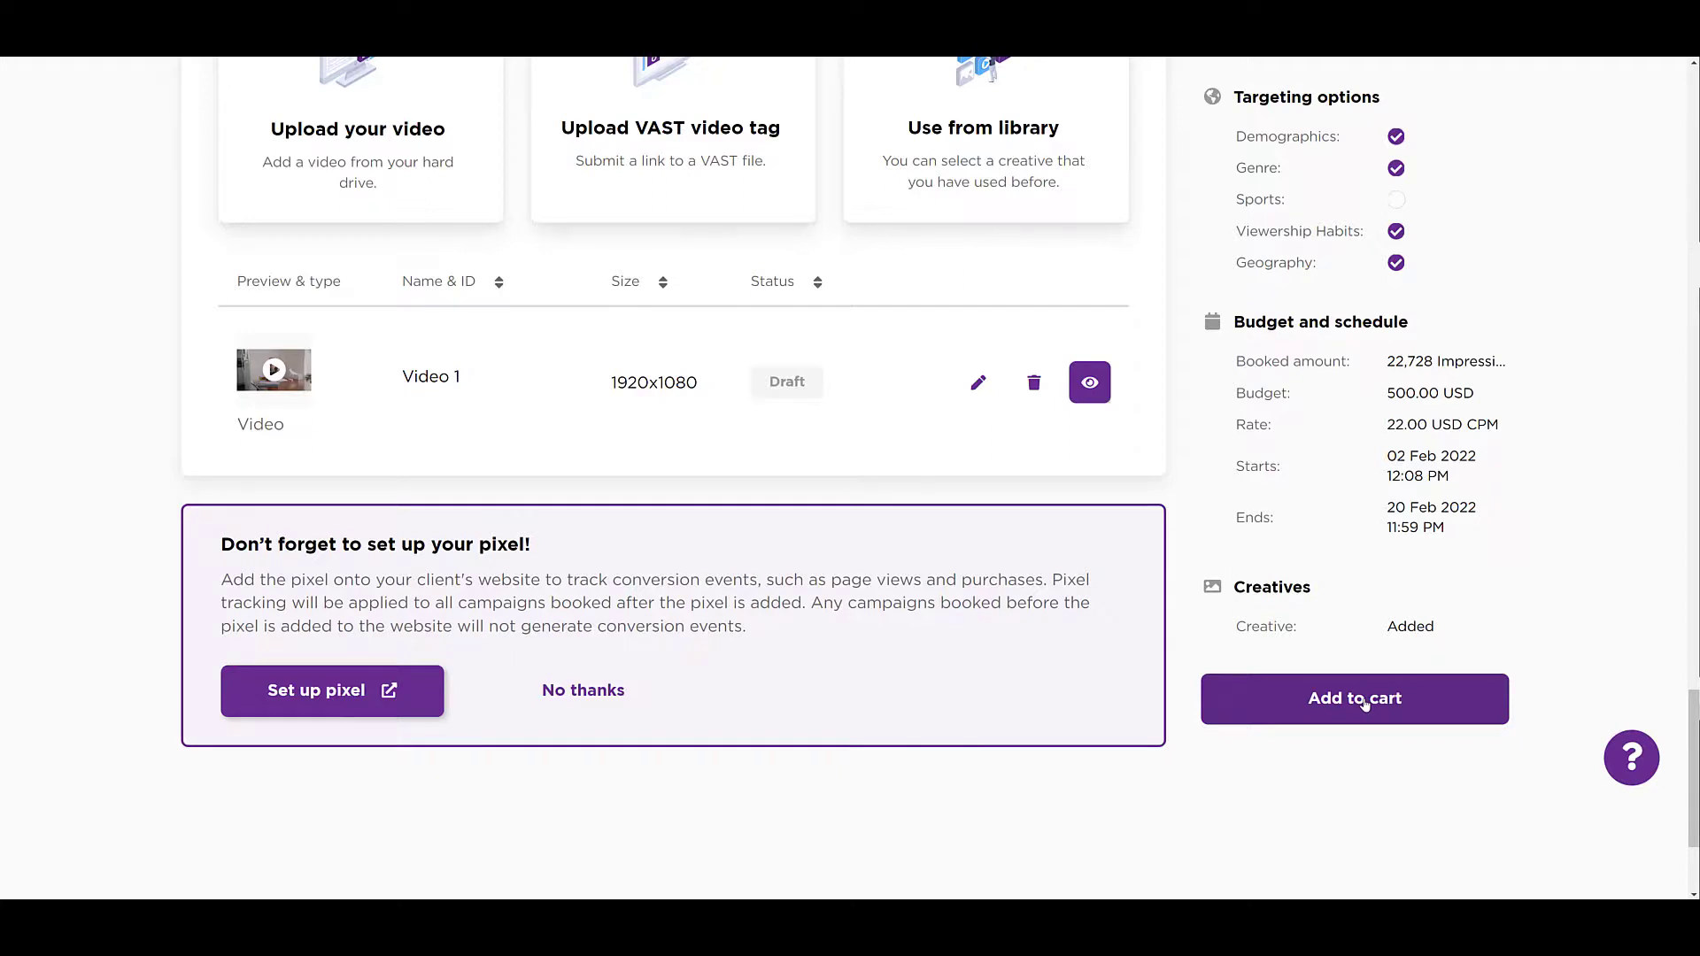
# - Add First Campaign to the cart and view the Cart page showing 500.00 USD total
pyautogui.click(1365, 704)
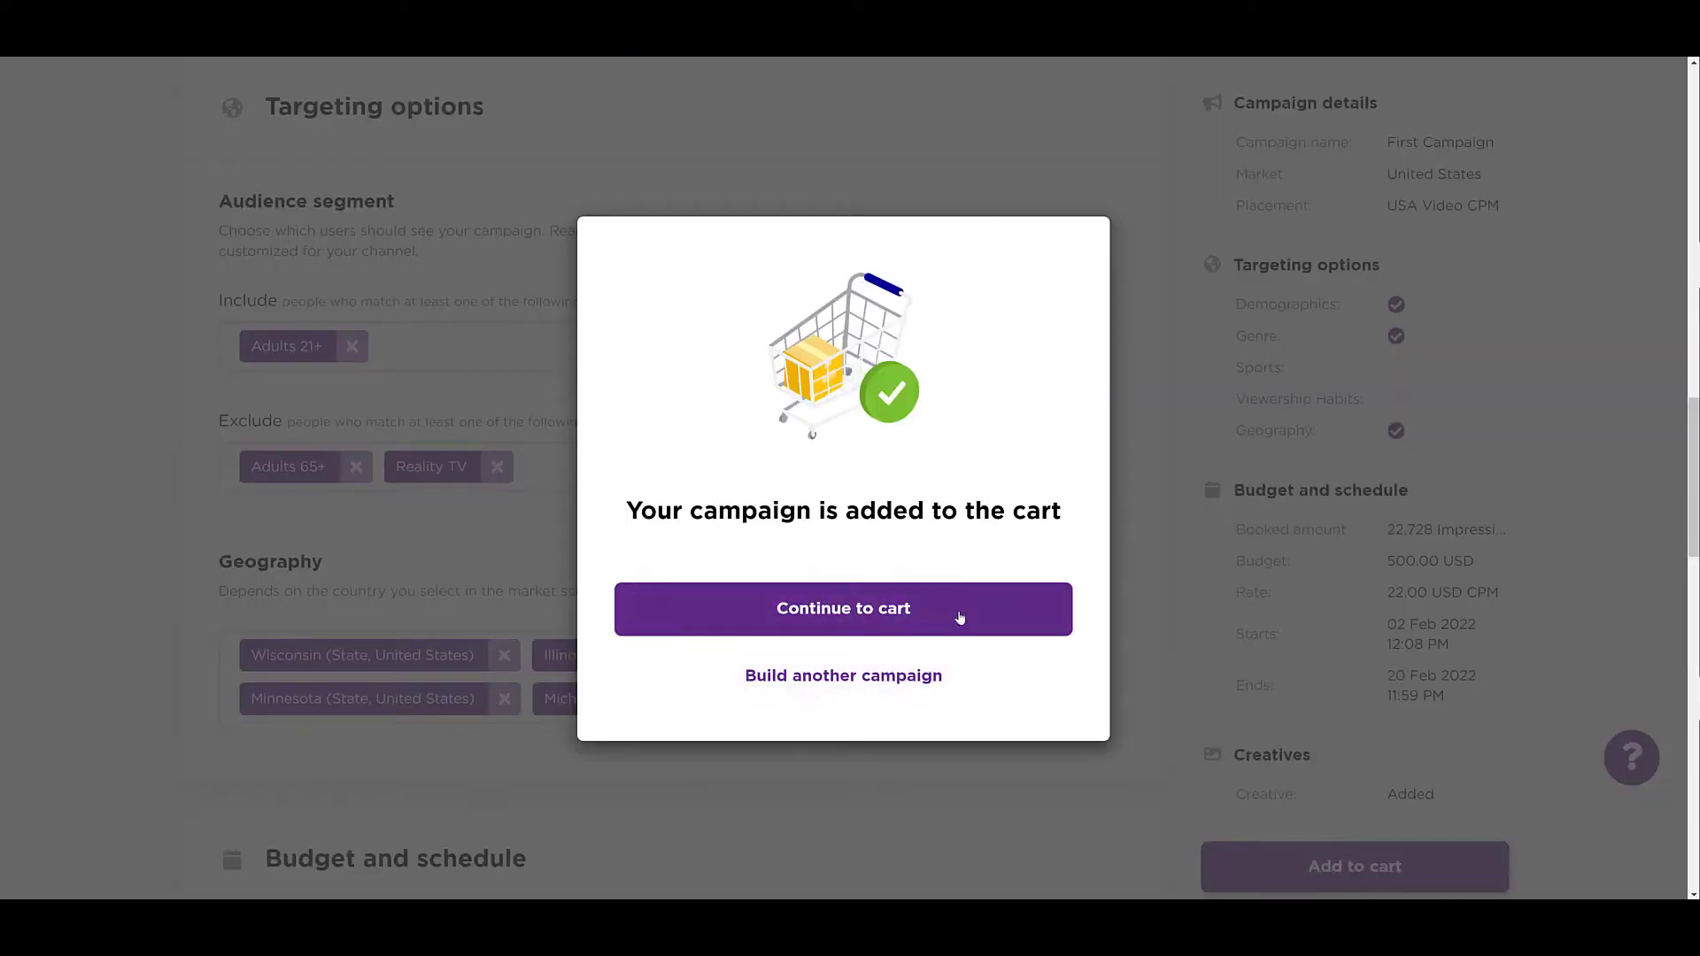
pyautogui.click(960, 617)
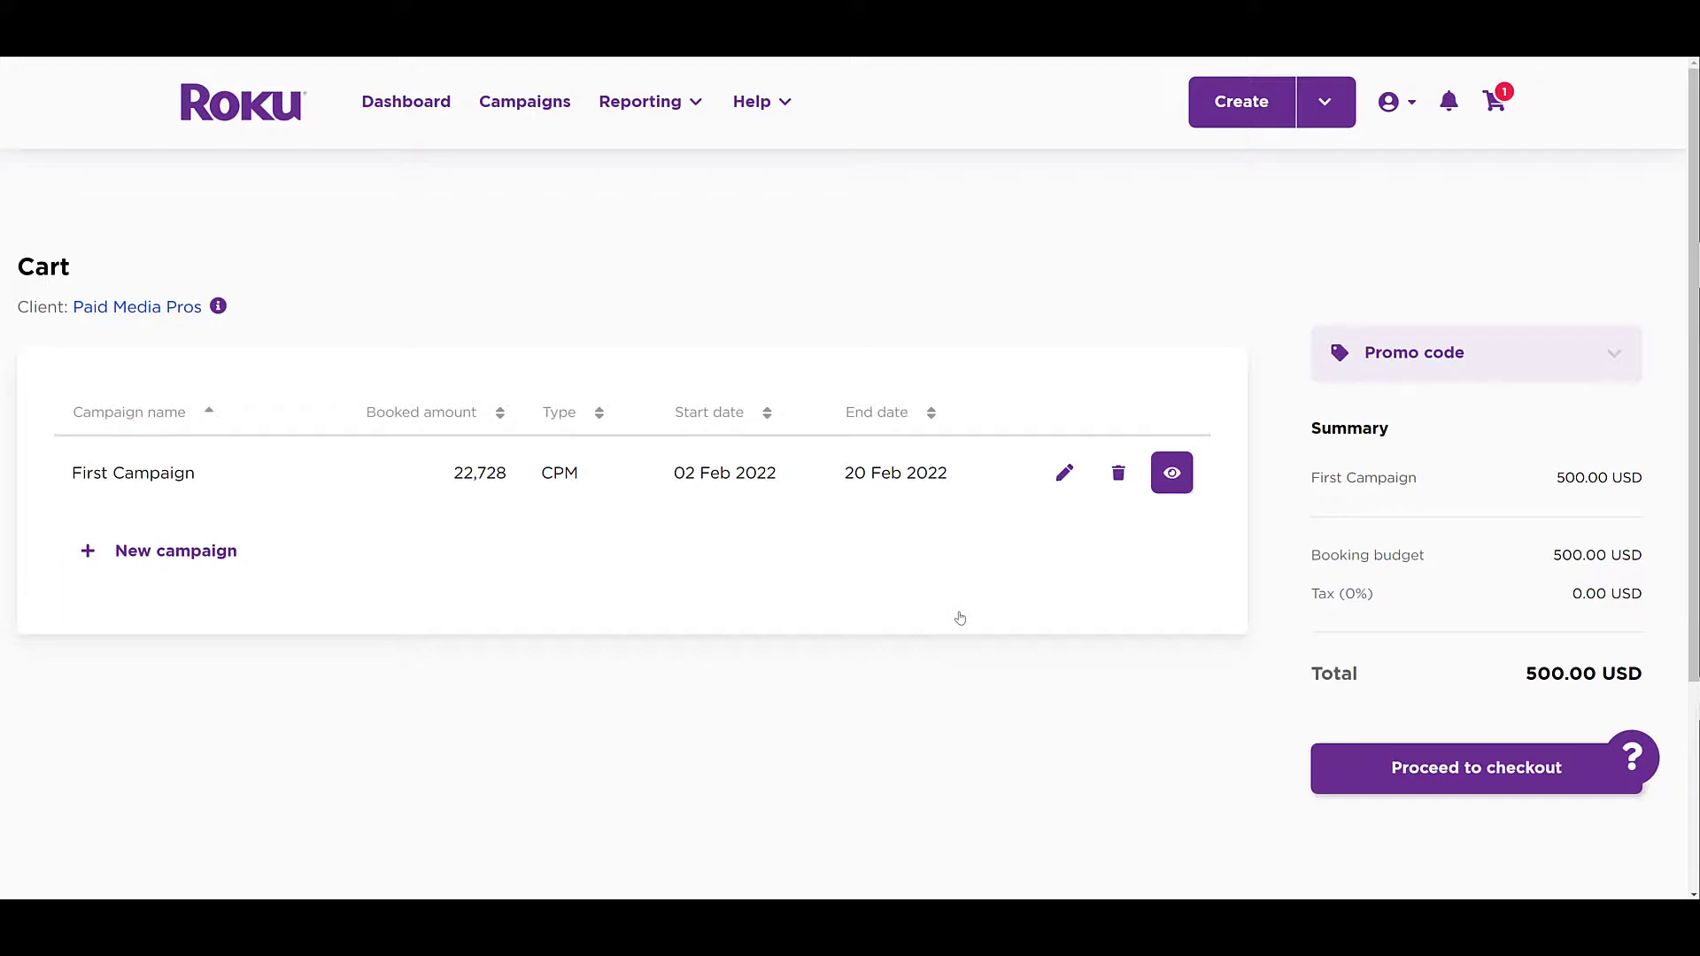
# - Return to the Dashboard to view lifetime statistics: 1 client, 0 campaigns, 0 USD budget
pyautogui.click(422, 112)
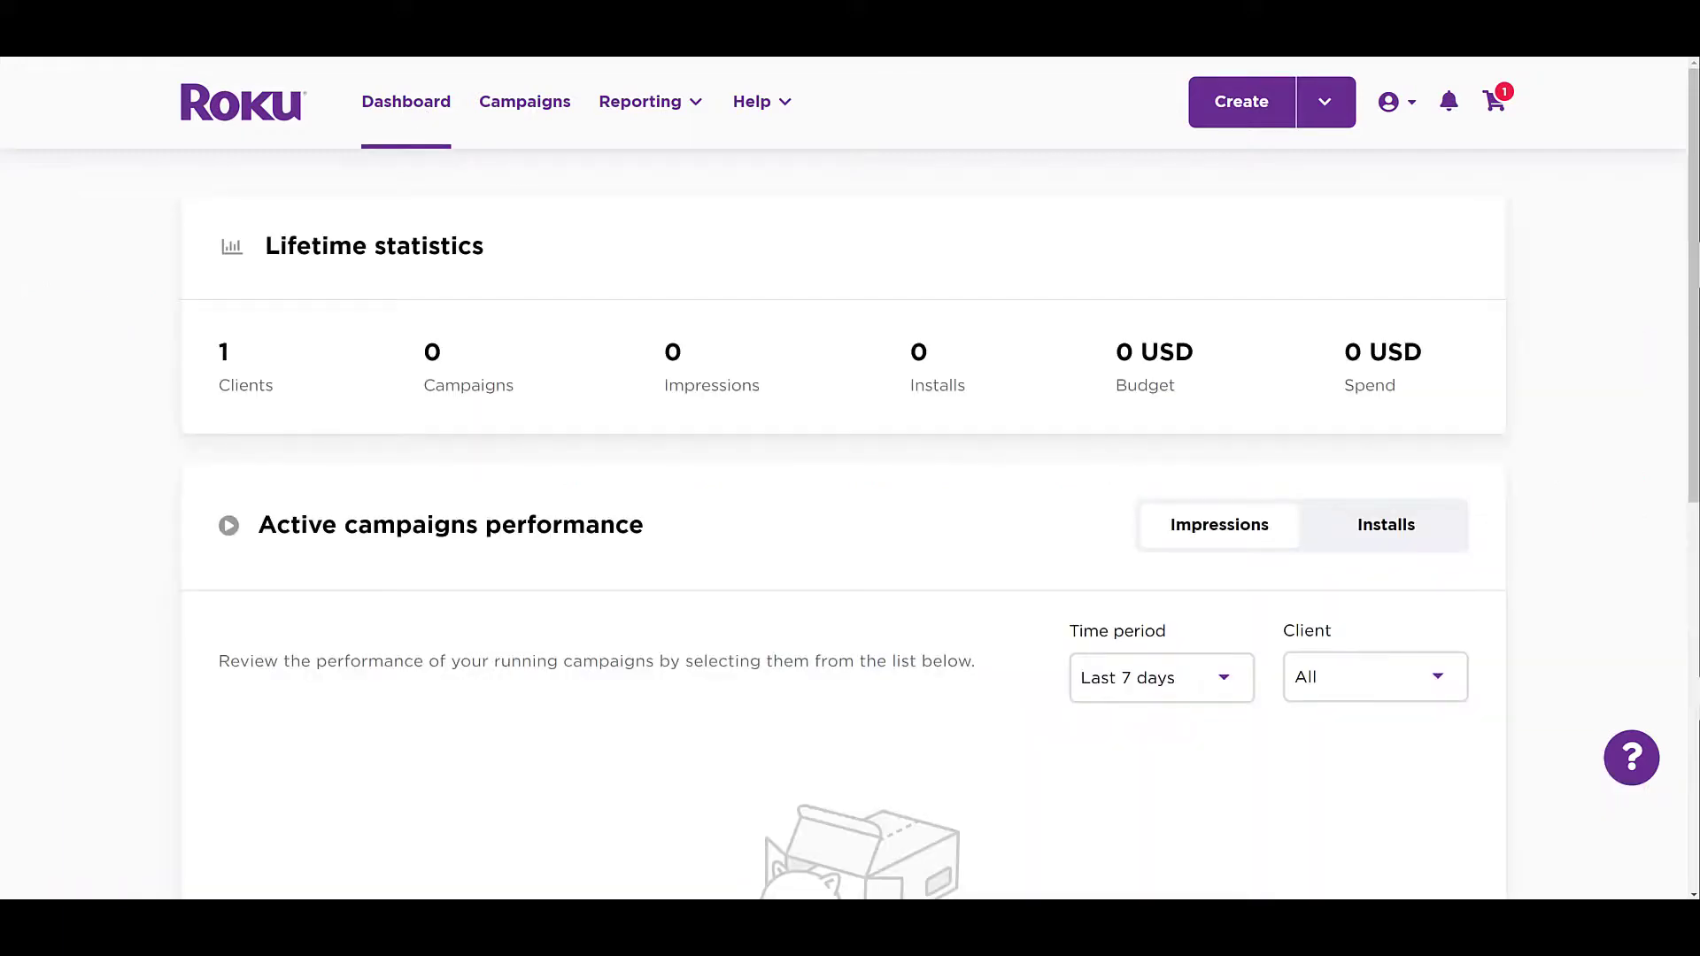